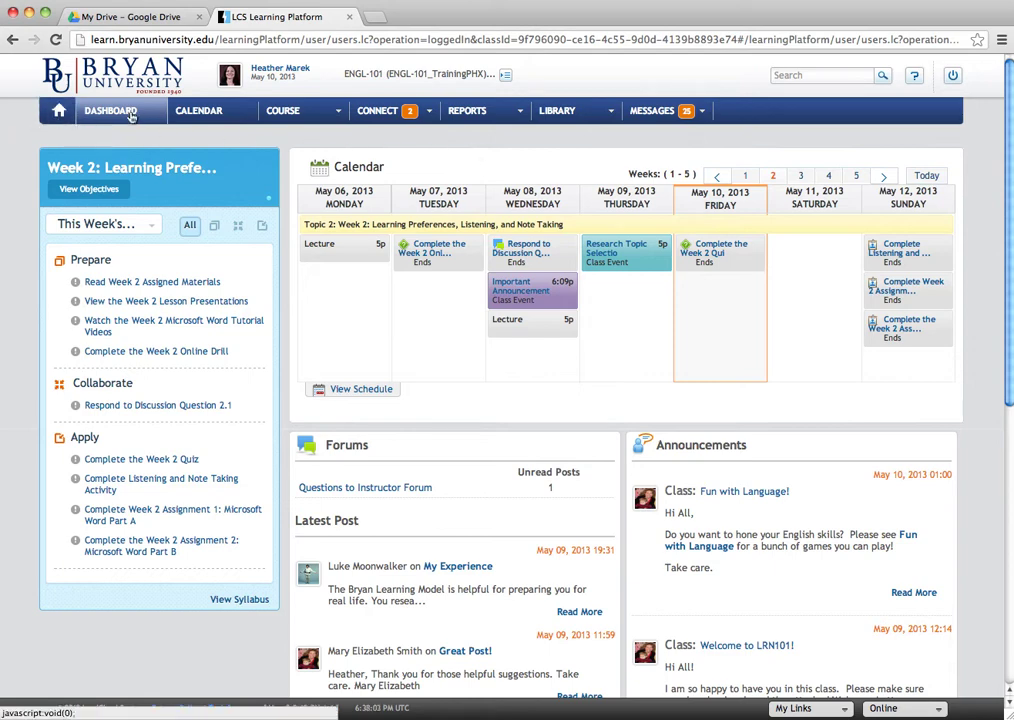
Open the class calendar and look over the tasks due in the week of May 6 - 12, 2013.
mouse_move(660, 117)
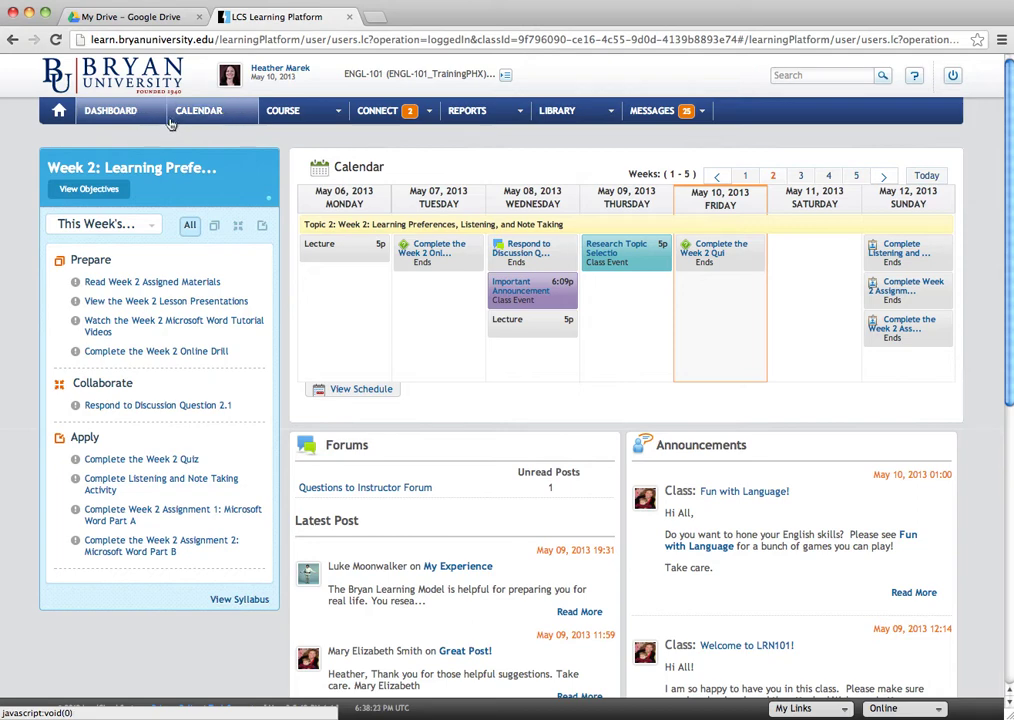
left_click(226, 117)
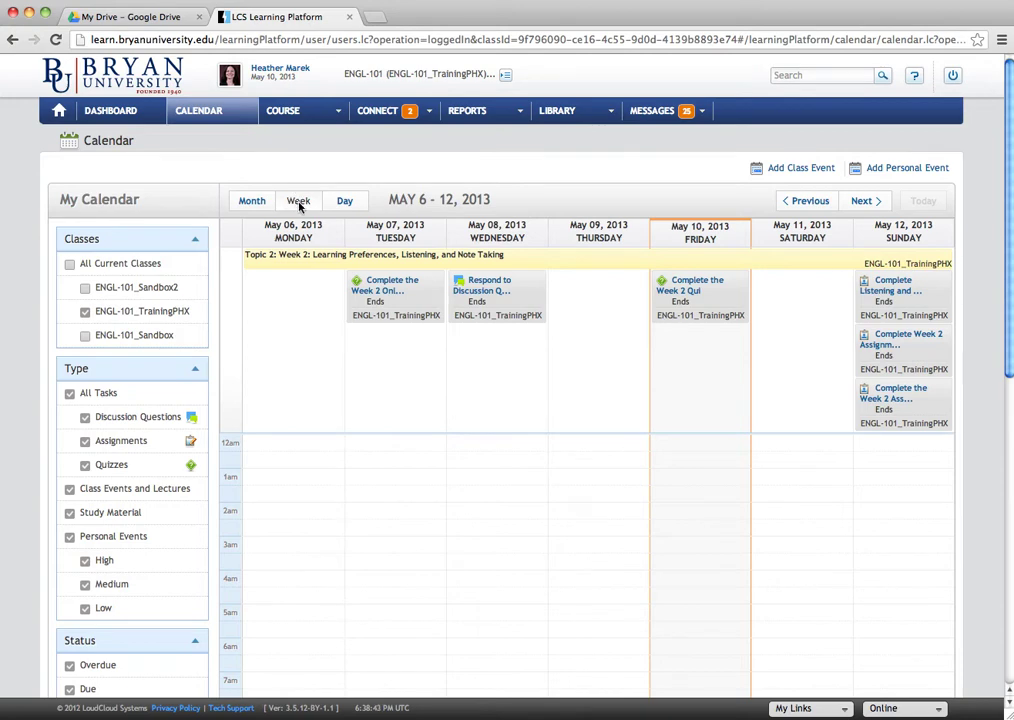
mouse_move(381, 286)
mouse_move(681, 291)
mouse_move(885, 405)
Browse the calendar's weekly view ahead to May 20 - 26, 2013, and return to the current week.
left_click(869, 202)
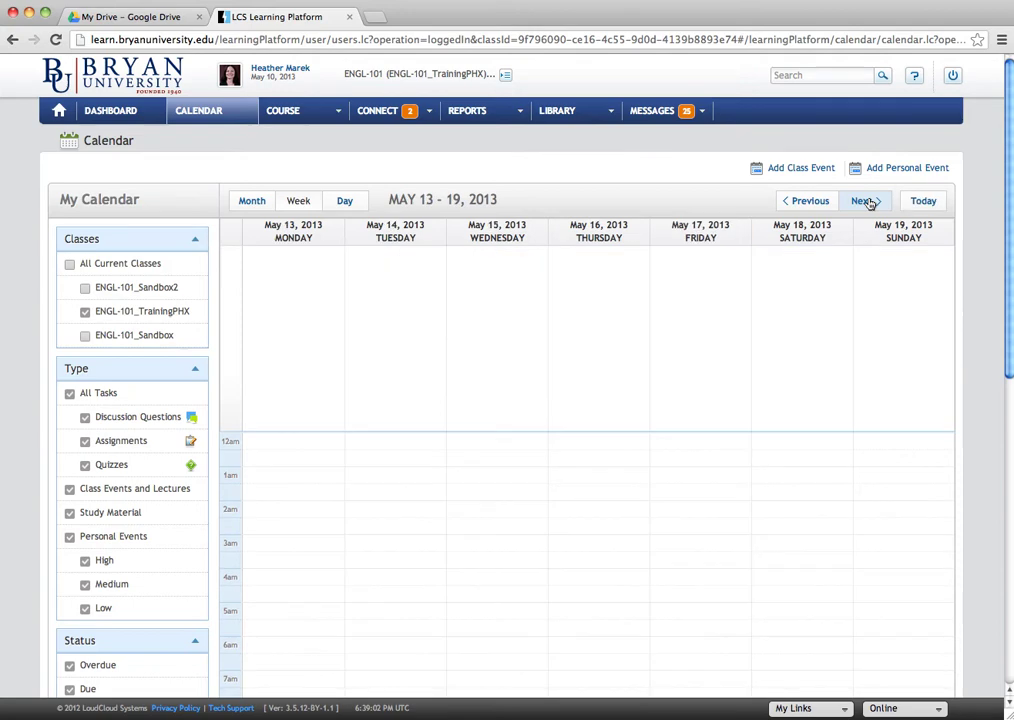
left_click(810, 202)
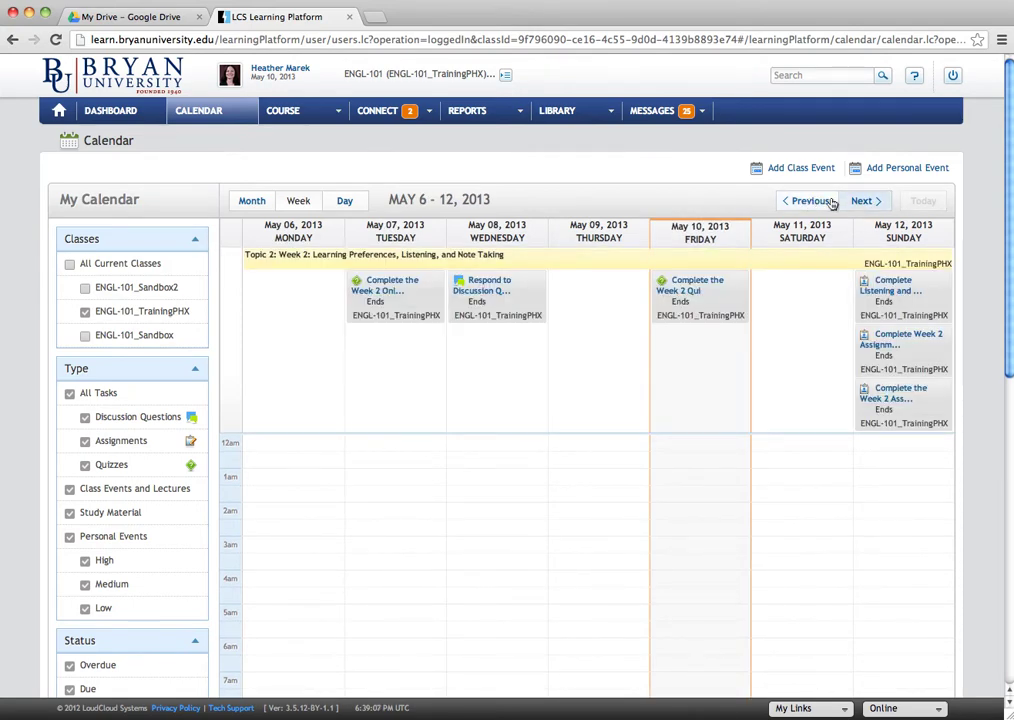
left_click(857, 202)
left_click(857, 202)
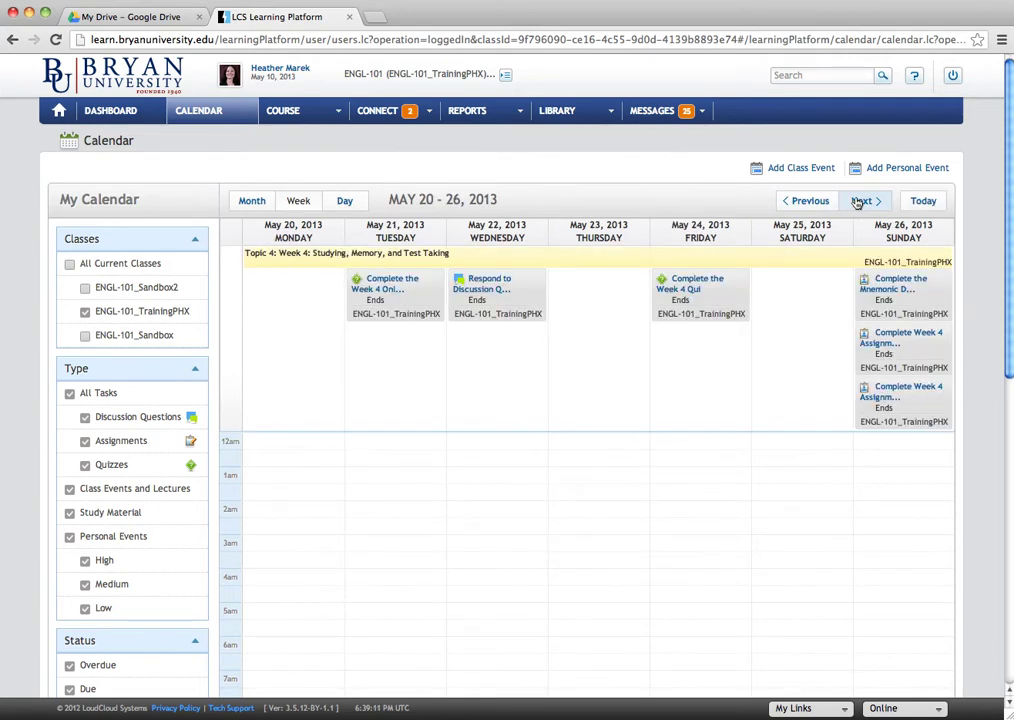
left_click(923, 201)
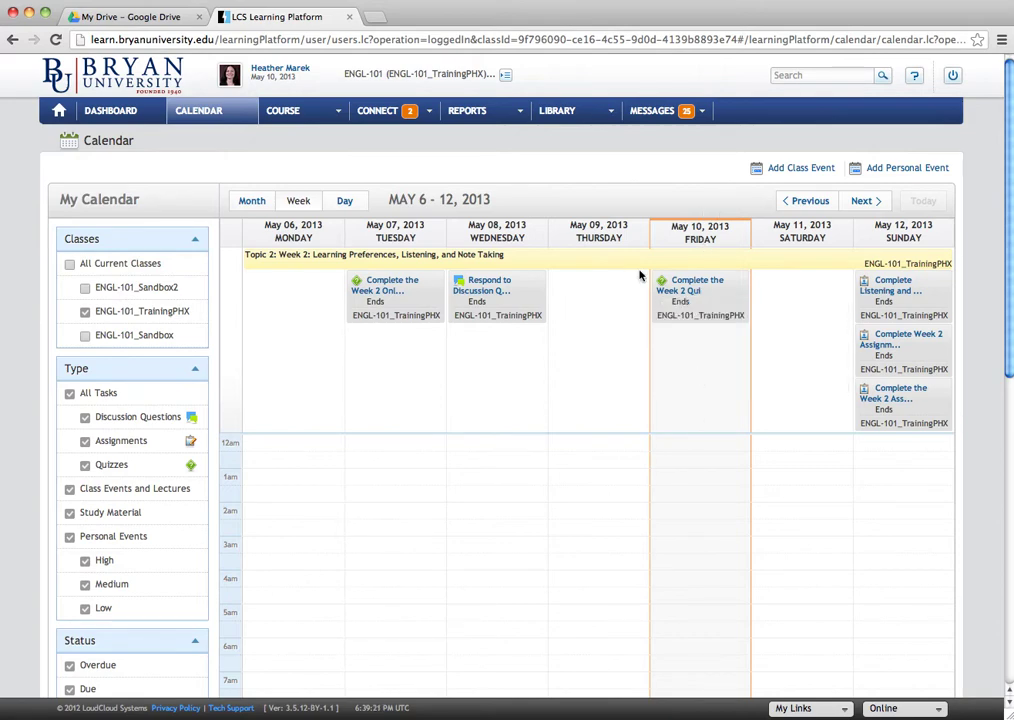
View the calendar by month and by day, and return it to the monthly view.
left_click(252, 201)
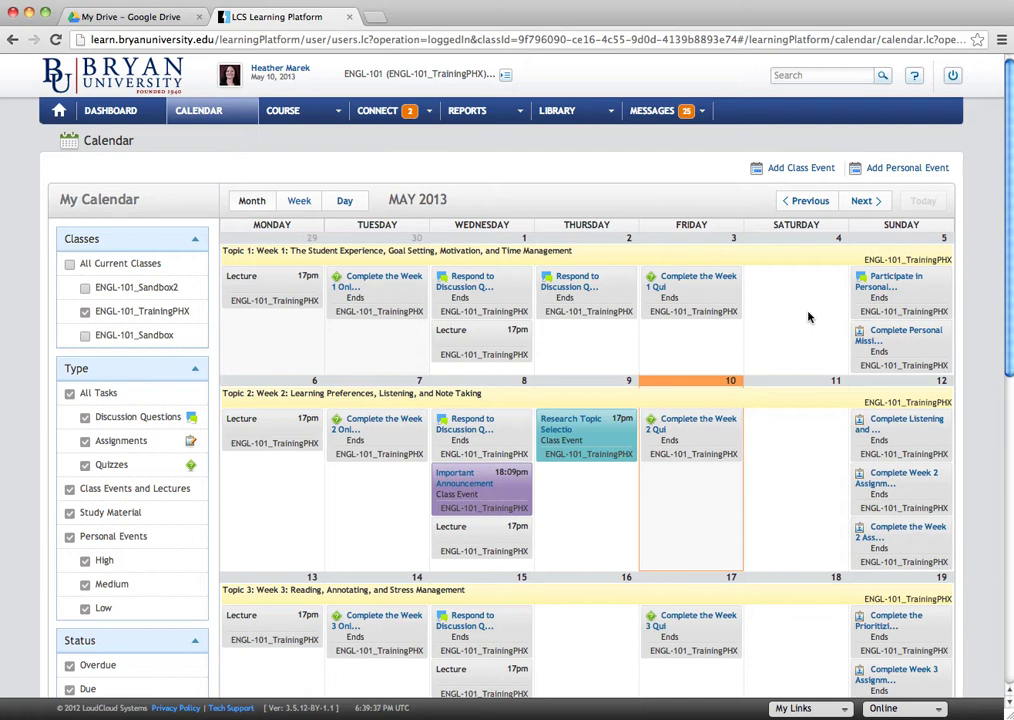
left_click(345, 201)
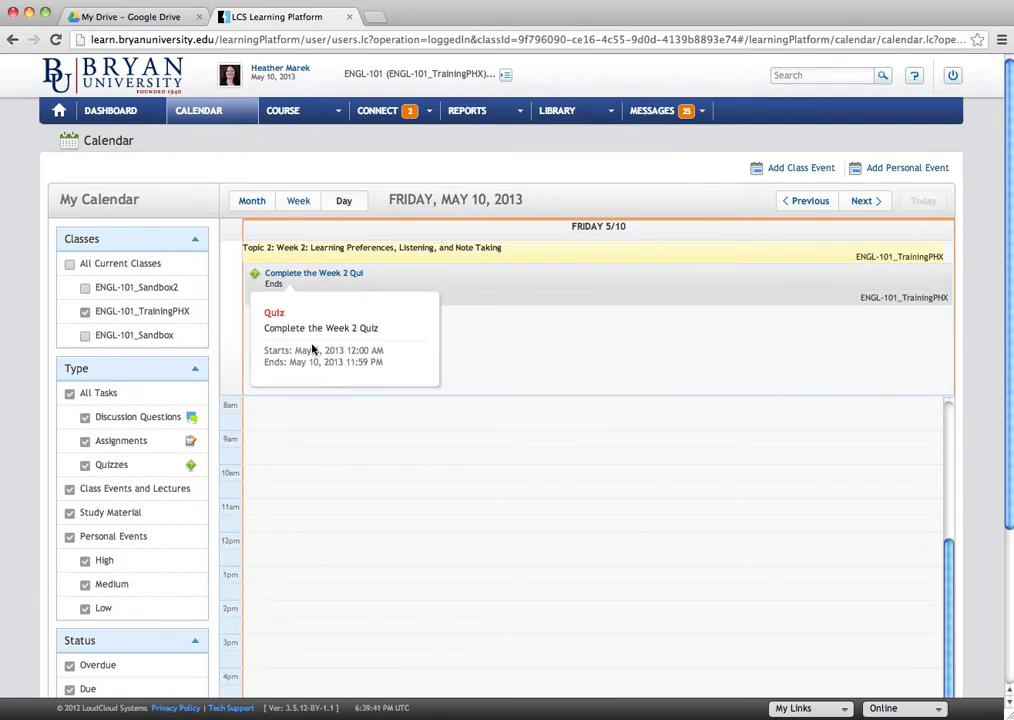
scroll(287, 416, "down", 1)
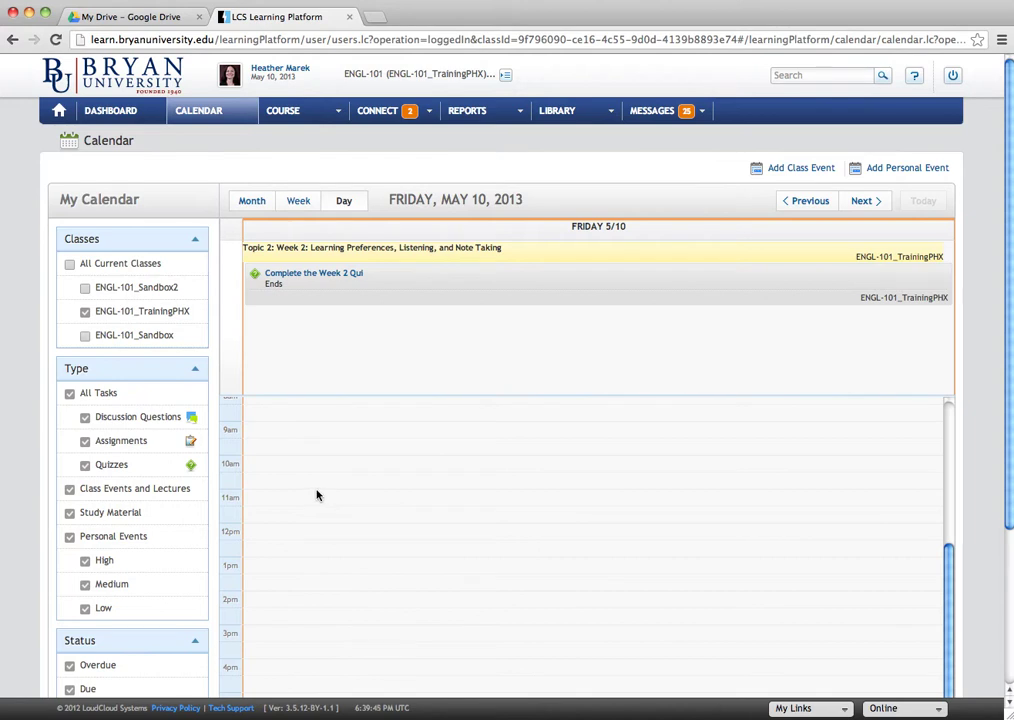
scroll(317, 494, "up", 1)
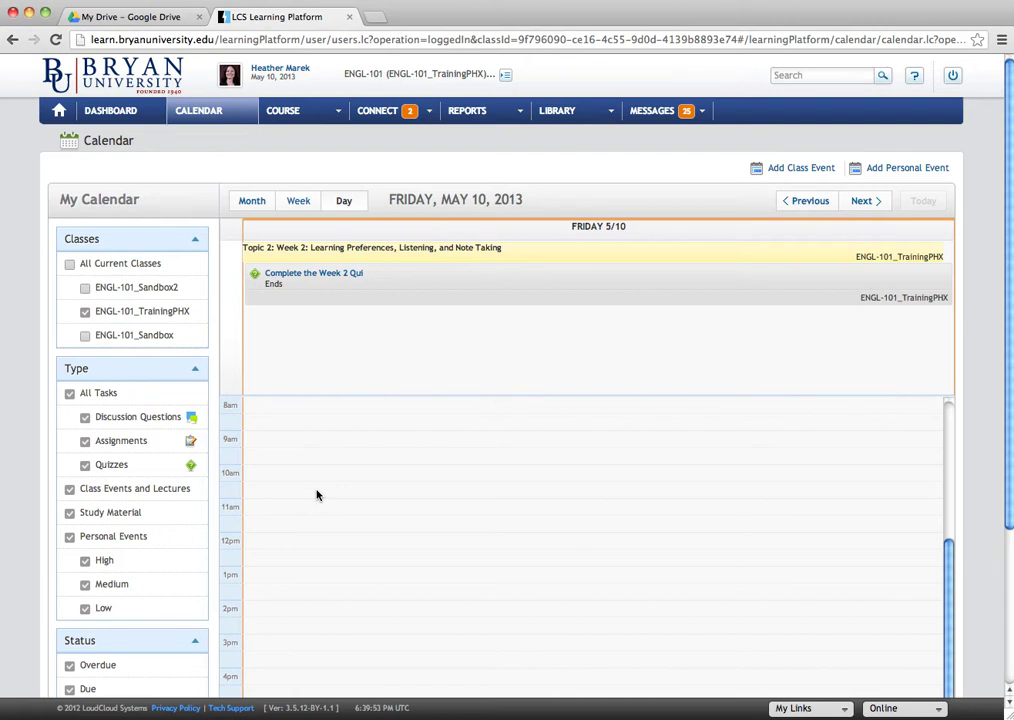
left_click(256, 203)
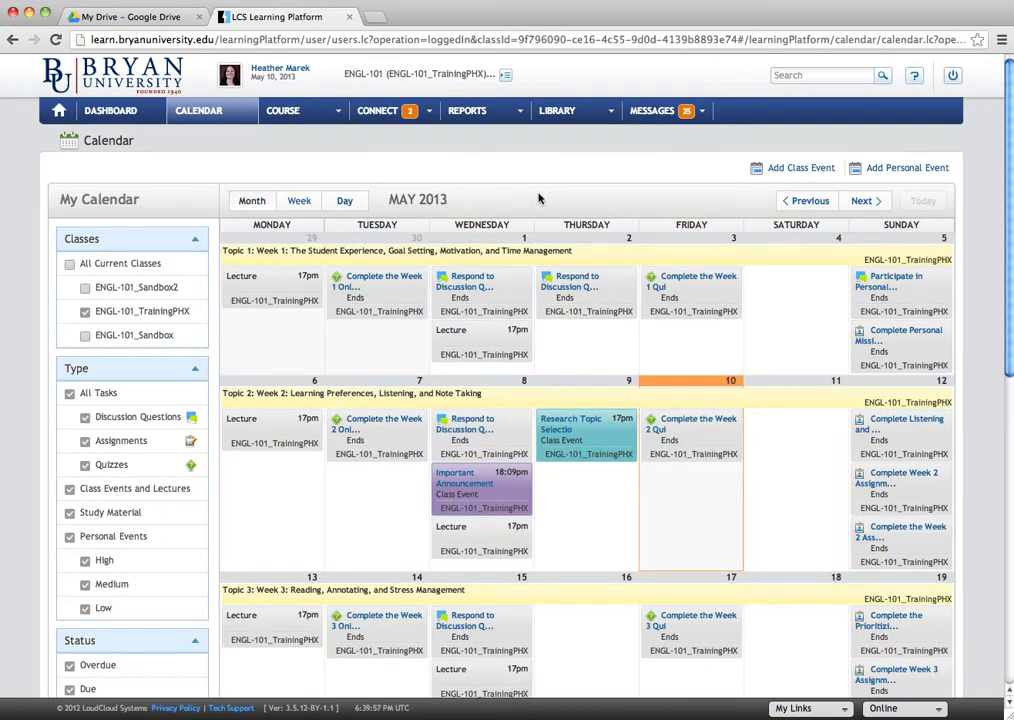
Start a new class event titled "My New Event!" with the purple calendar color.
left_click(799, 169)
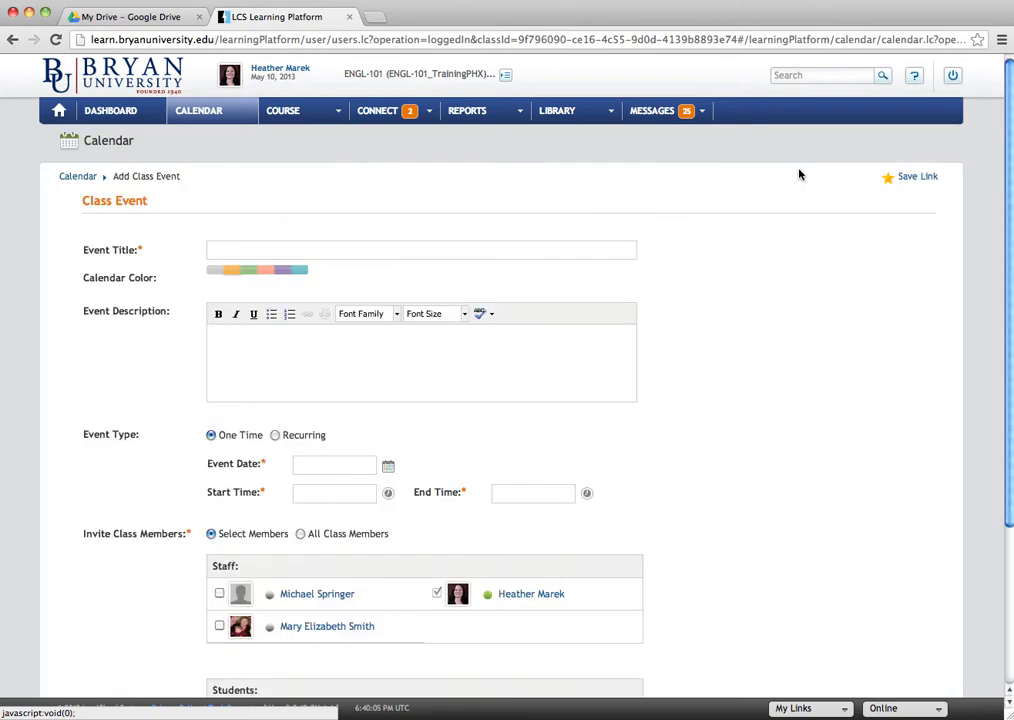
scroll(709, 283, "down", 2)
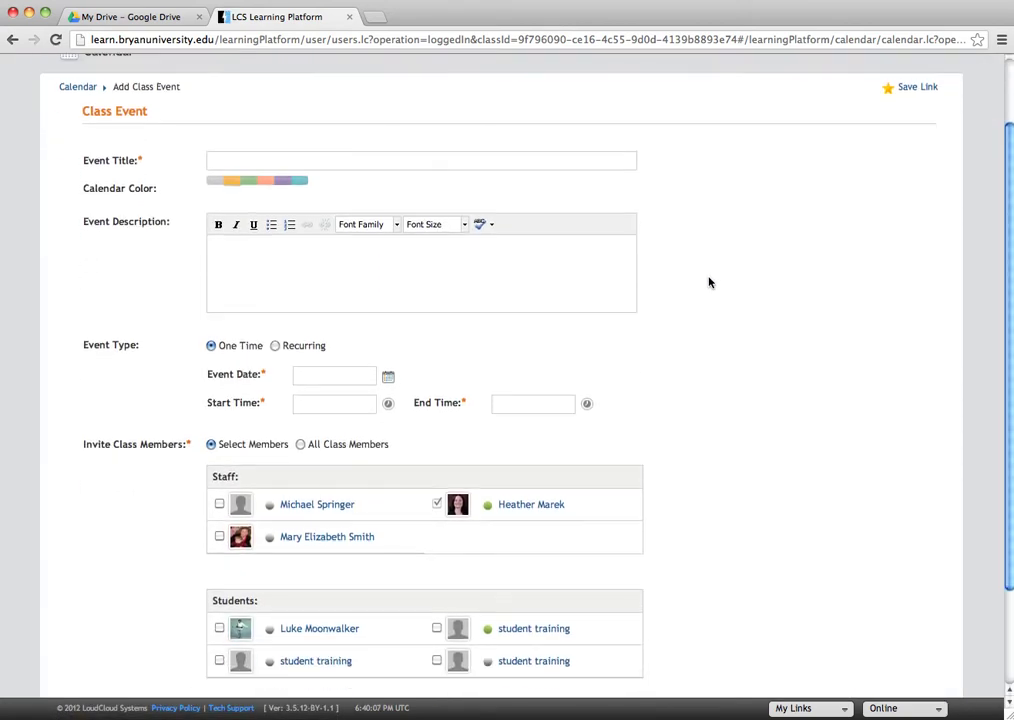
scroll(709, 283, "up", 1)
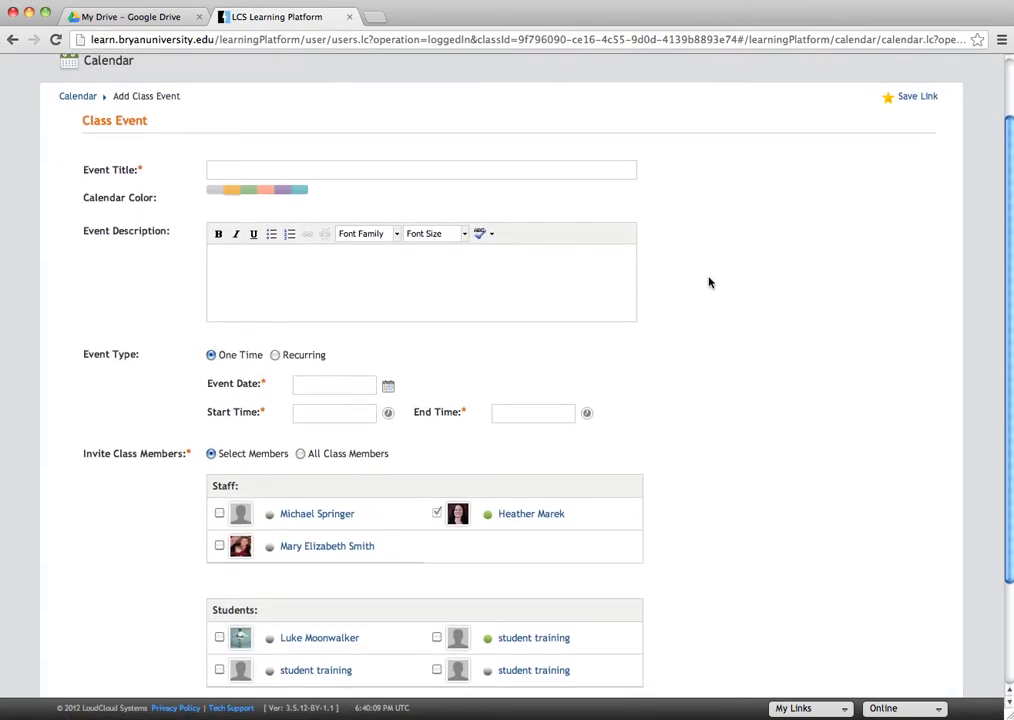
left_click(306, 175)
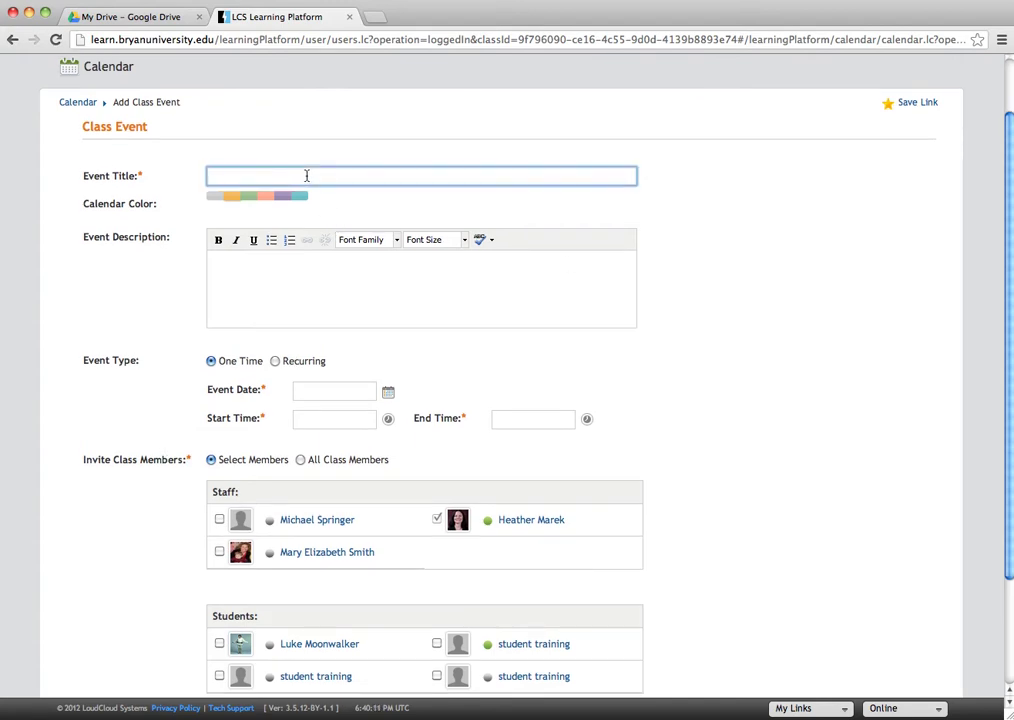
type("My New Event!")
left_click(250, 197)
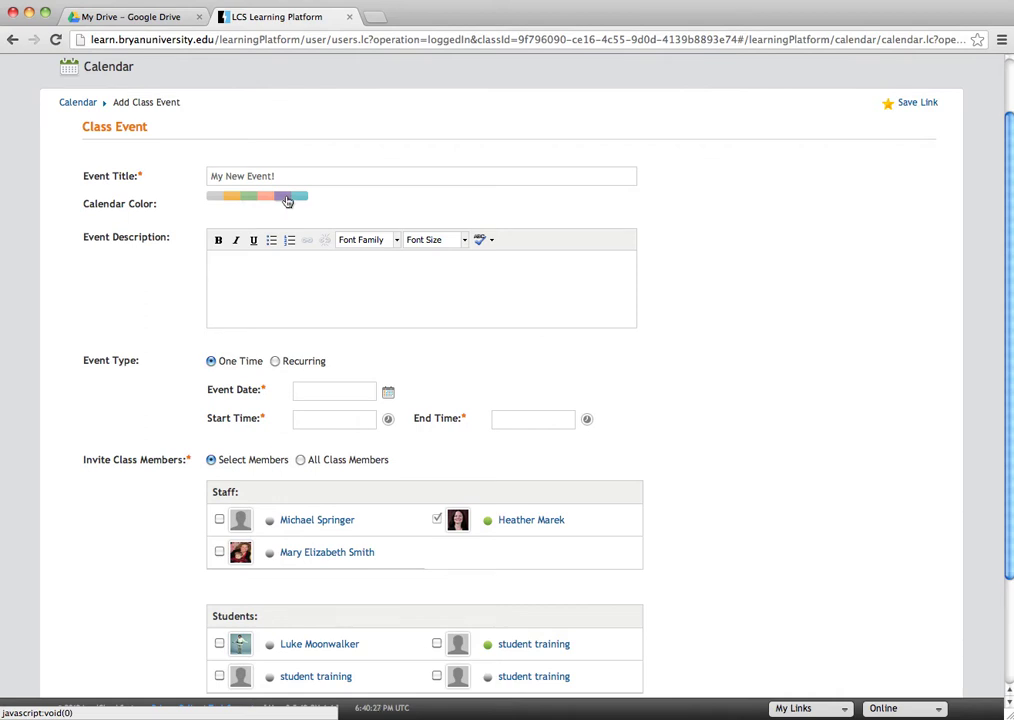
left_click(287, 176)
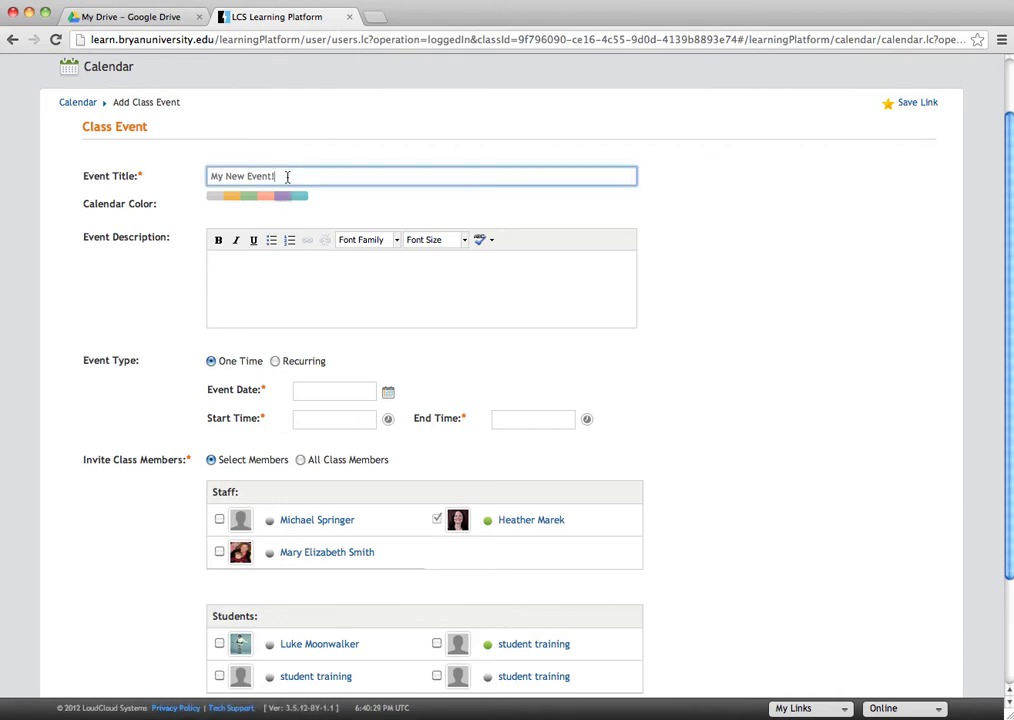
left_click(305, 302)
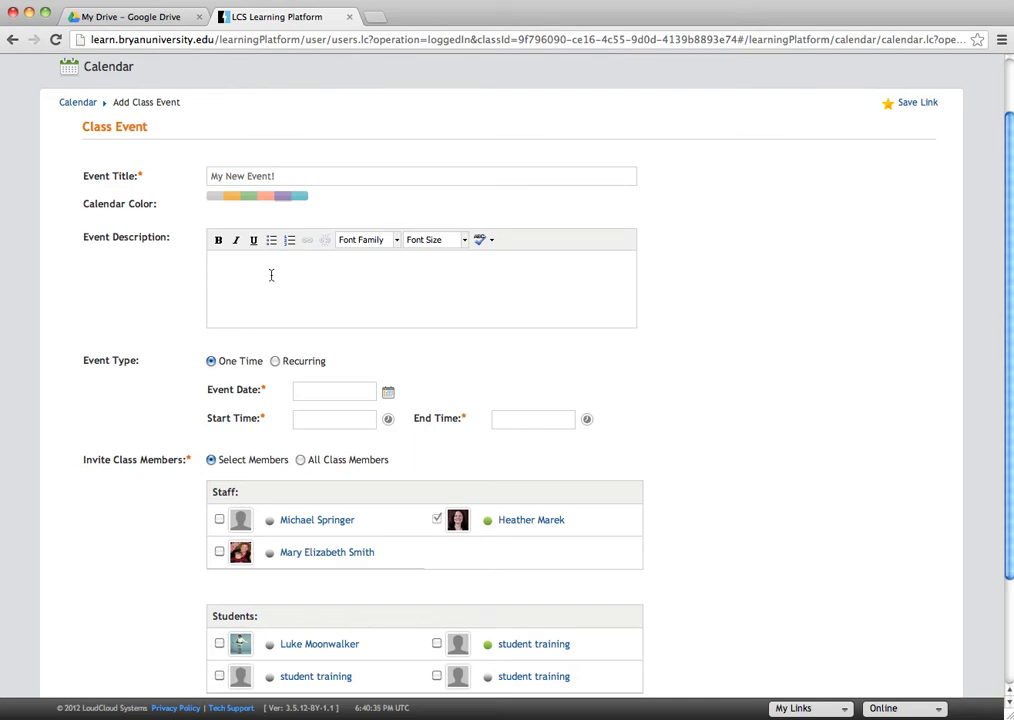
Set the date of the one-time class event to 05/11/2013.
scroll(283, 260, "down", 3)
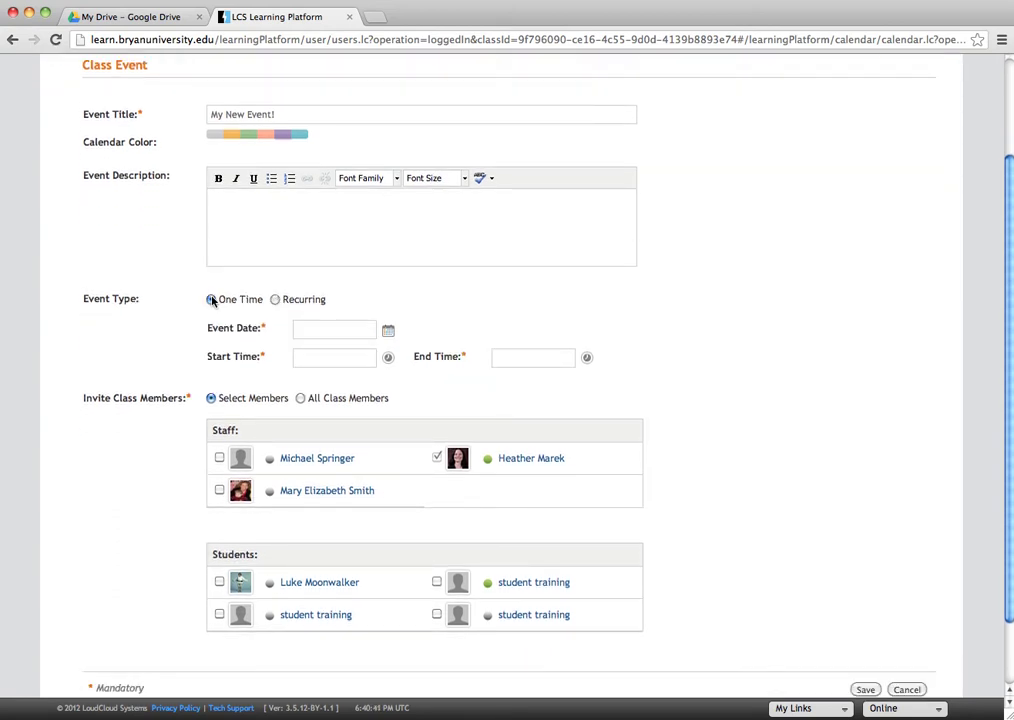
scroll(397, 300, "down", 1)
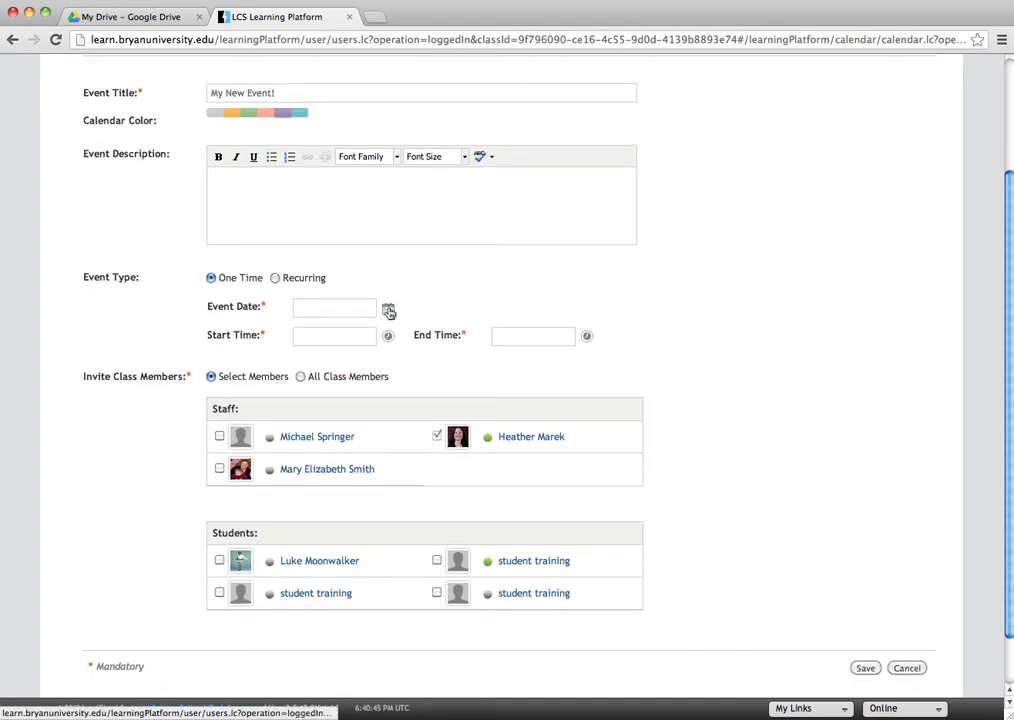
left_click(389, 312)
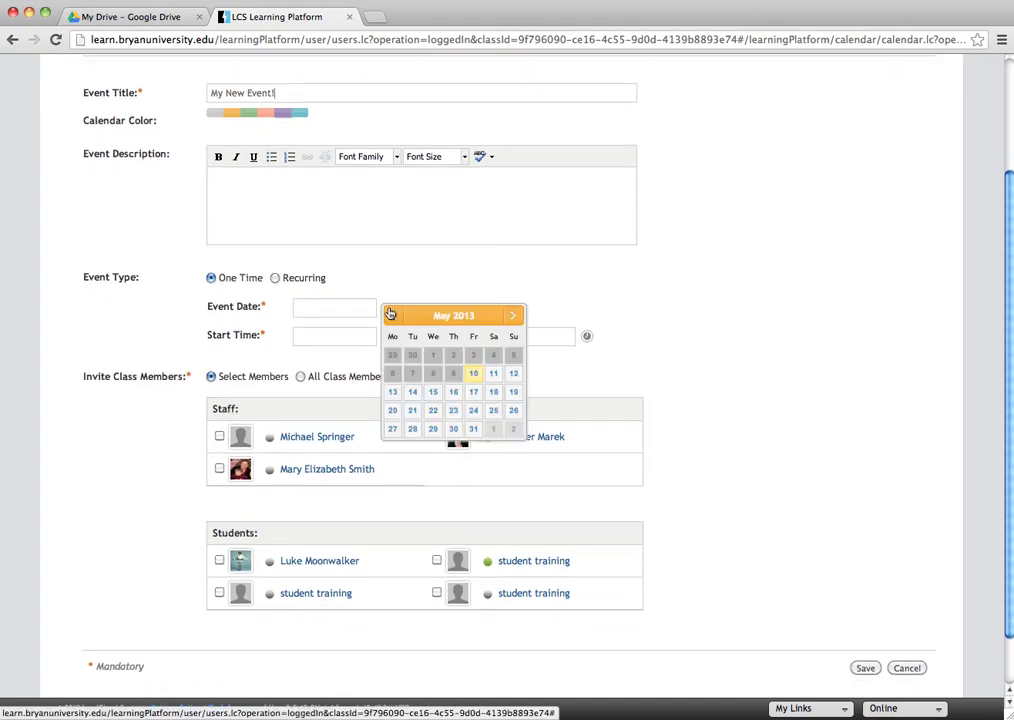
left_click(493, 375)
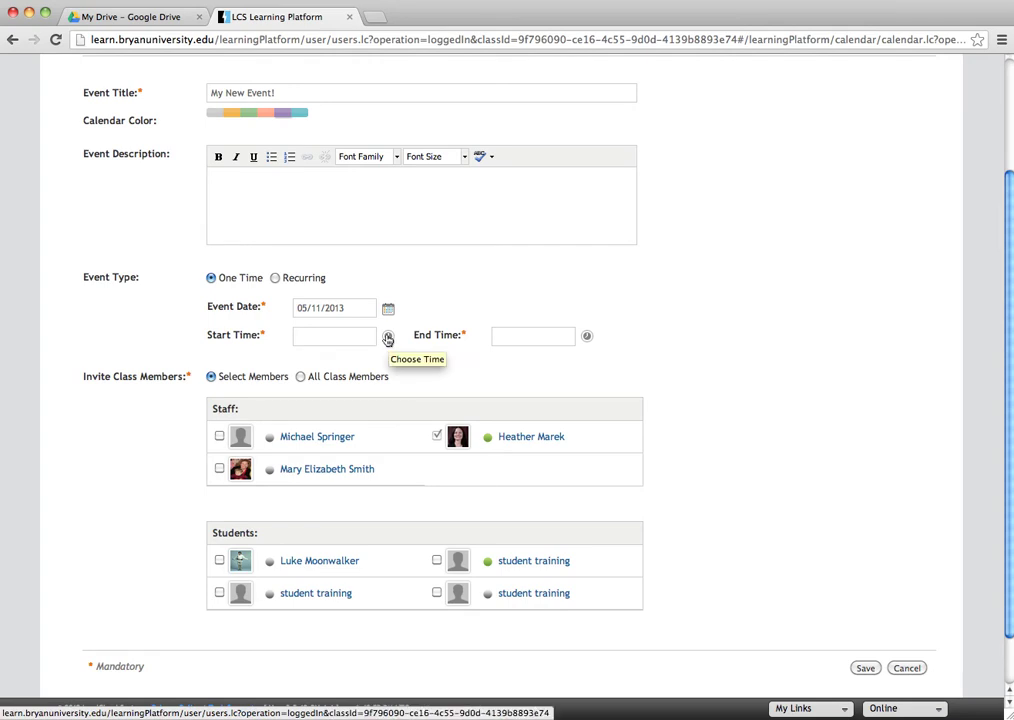
Set the class event's start time to 13:00:00.
left_click(388, 337)
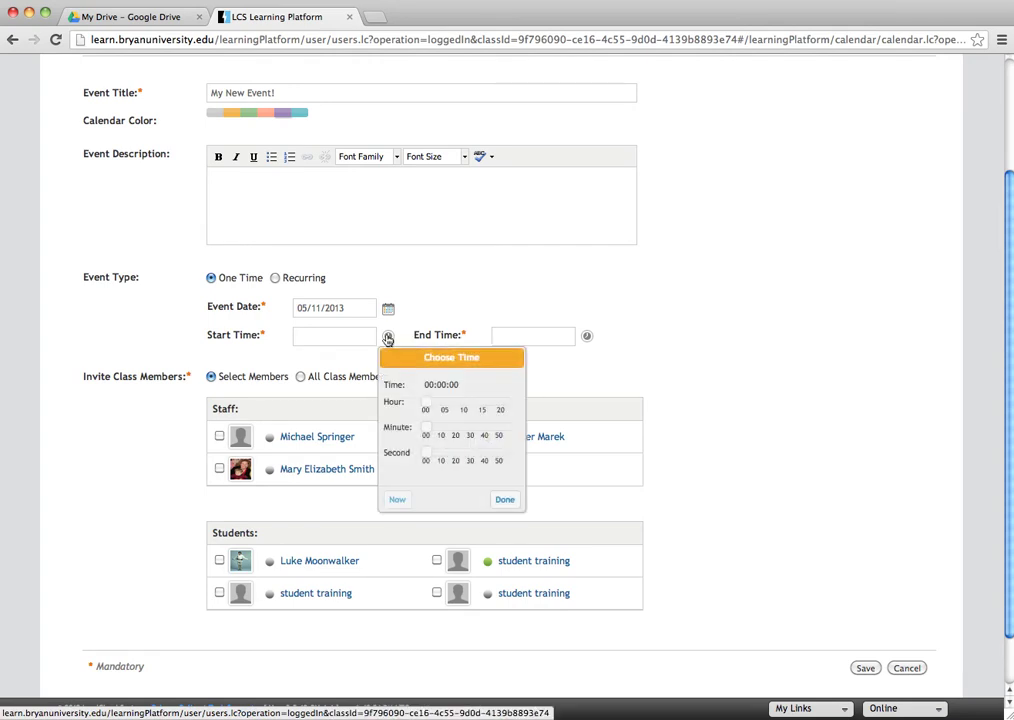
left_click(463, 408)
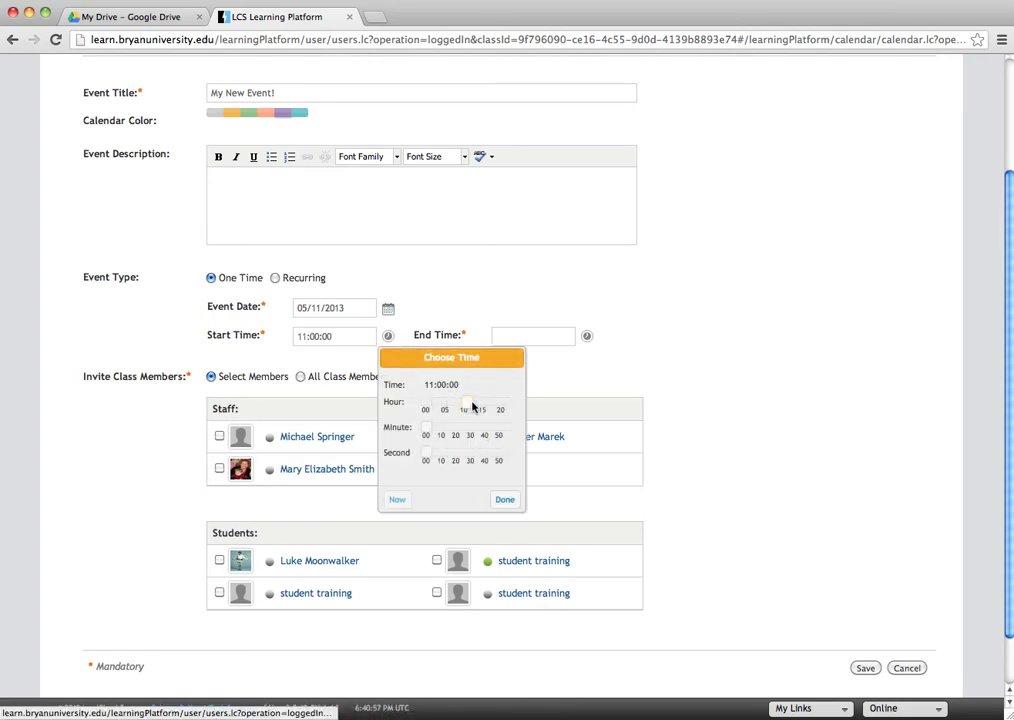
left_click(470, 405)
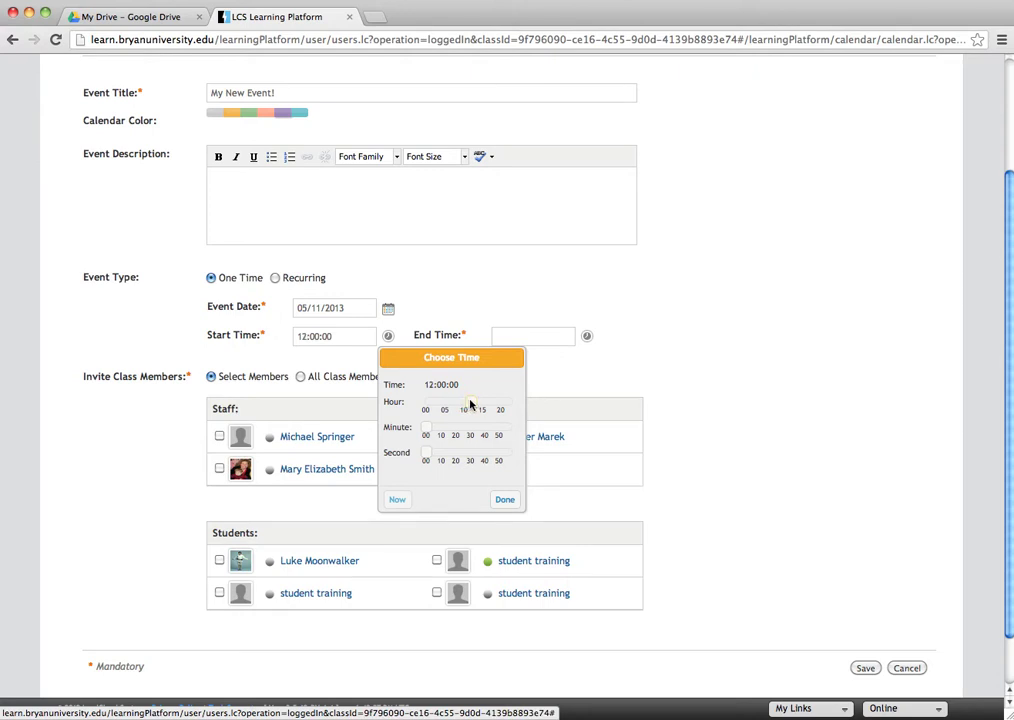
left_click(475, 405)
left_click(505, 499)
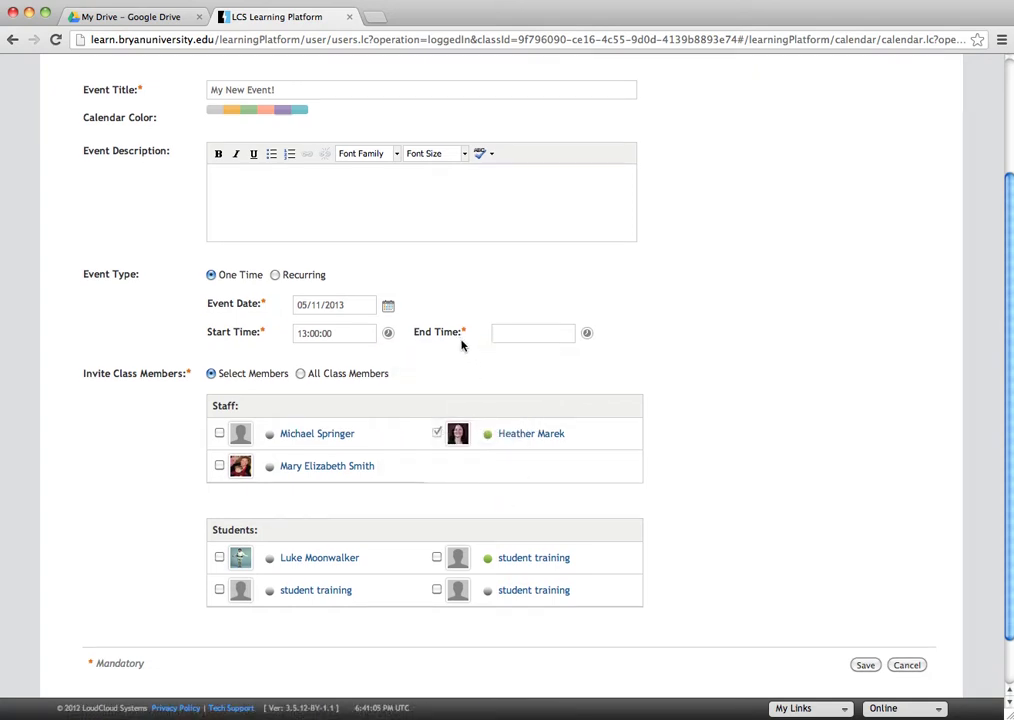
Invite the first listed student to the class event and try to save it.
scroll(463, 345, "down", 2)
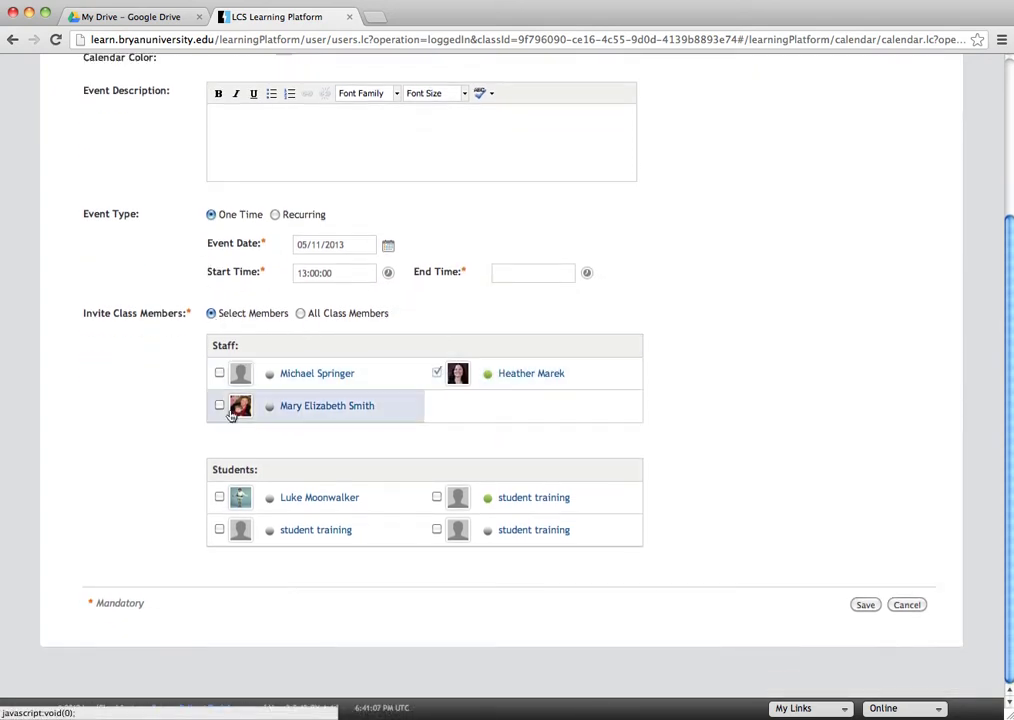
left_click(220, 498)
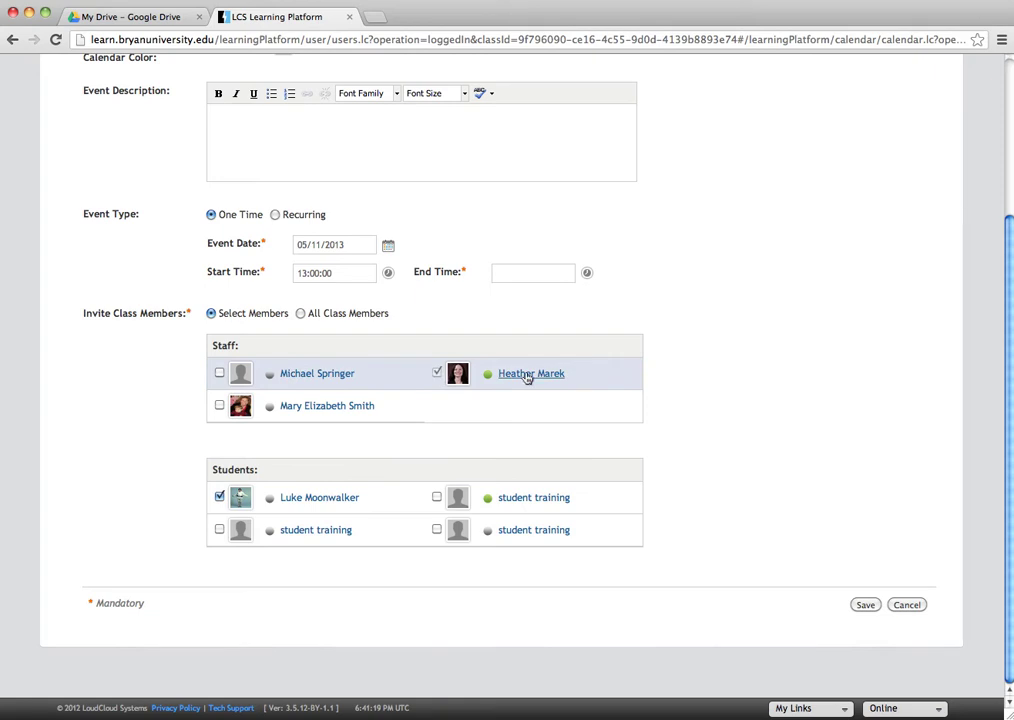
left_click(864, 604)
Return to the calendar and include all current classes in its class filter.
scroll(600, 296, "up", 4)
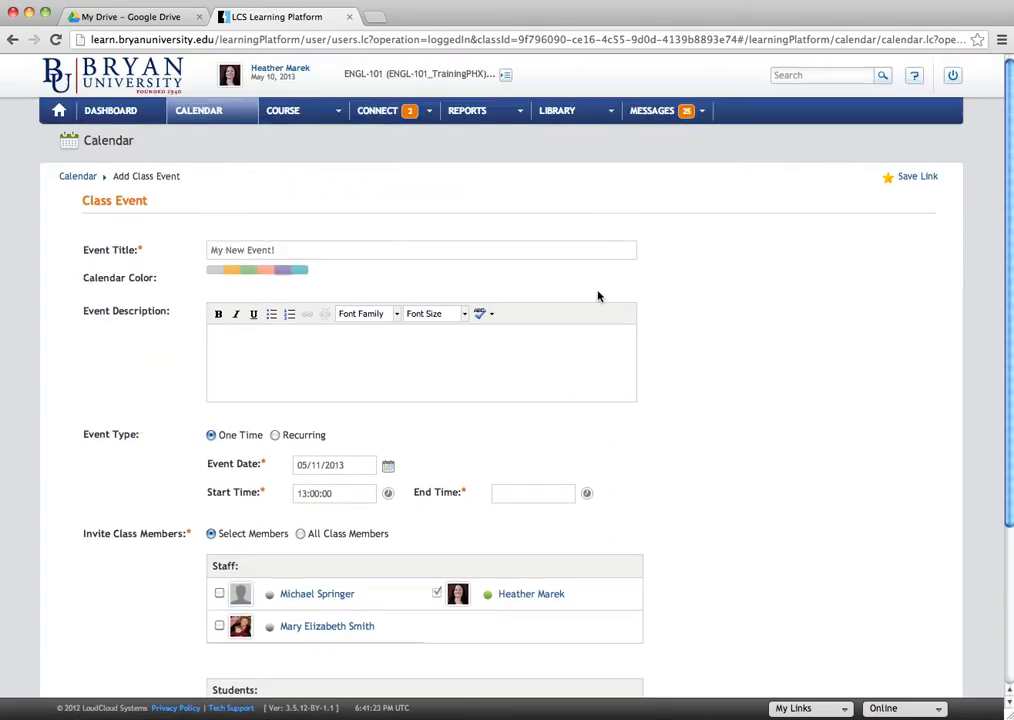
left_click(205, 110)
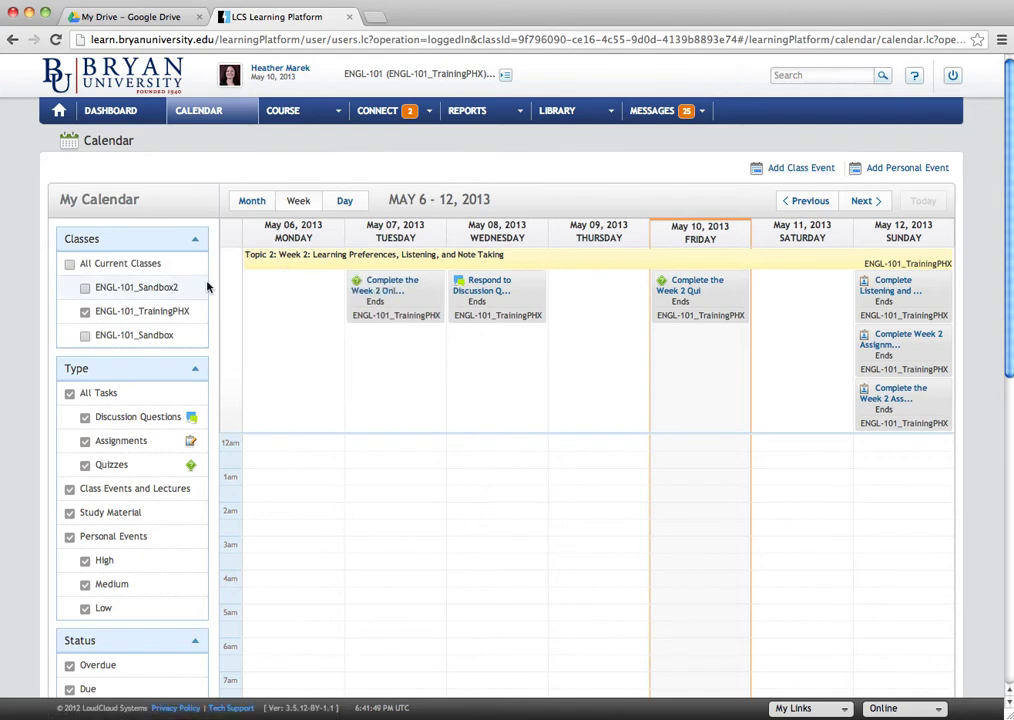
scroll(157, 214, "down", 1)
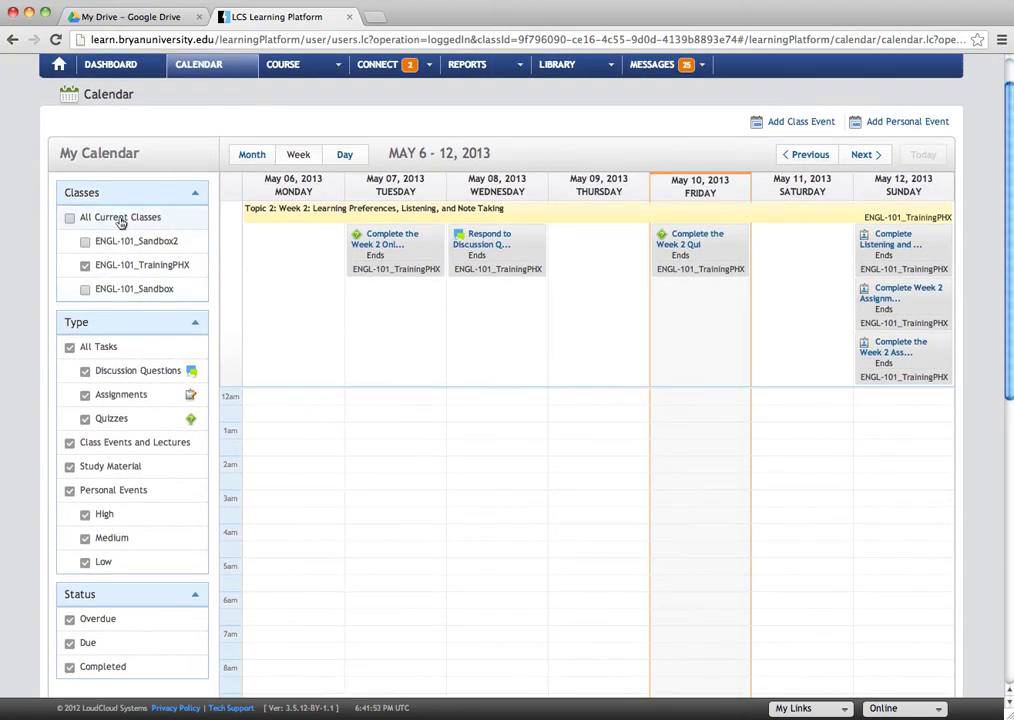
scroll(157, 166, "down", 1)
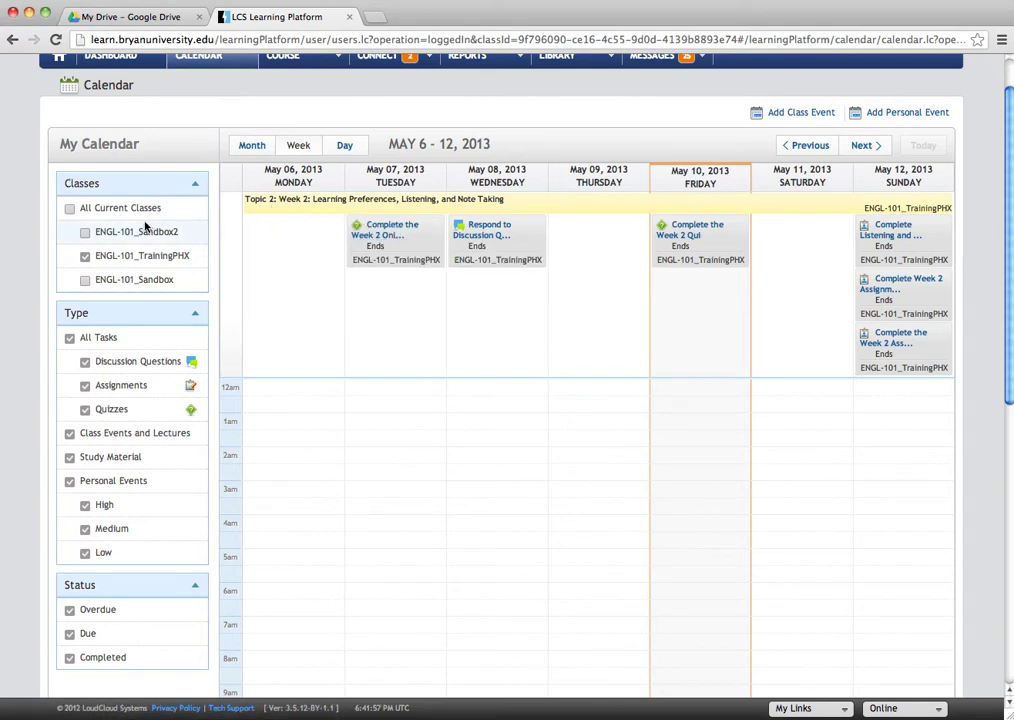
left_click(70, 211)
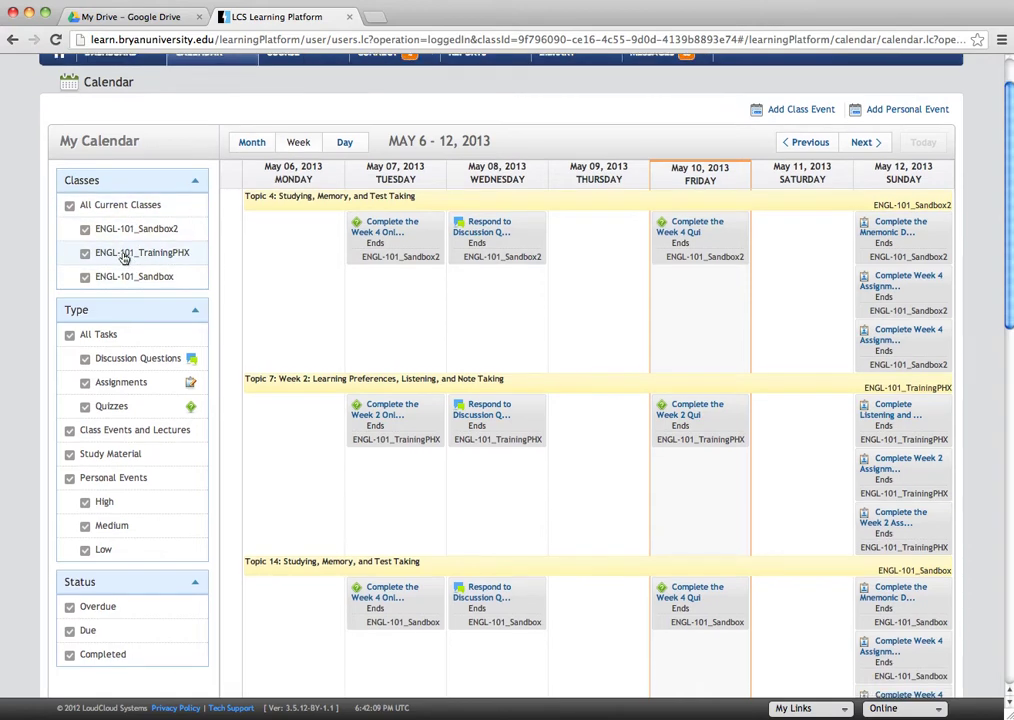
Exclude discussion questions from the task types shown on the calendar.
scroll(124, 256, "down", 2)
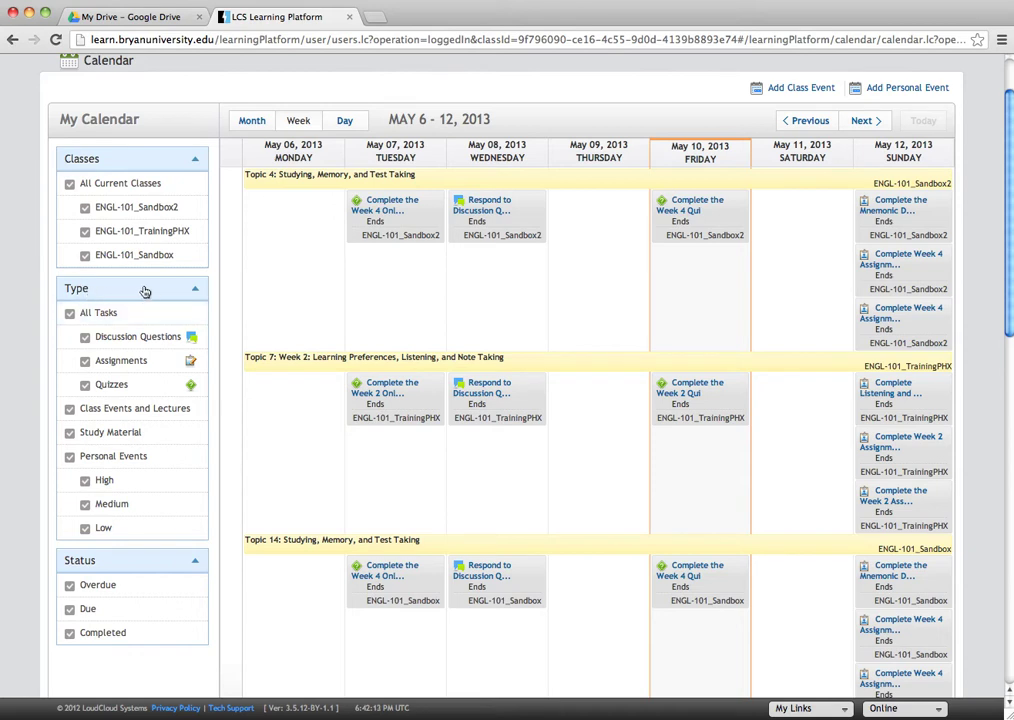
left_click(86, 337)
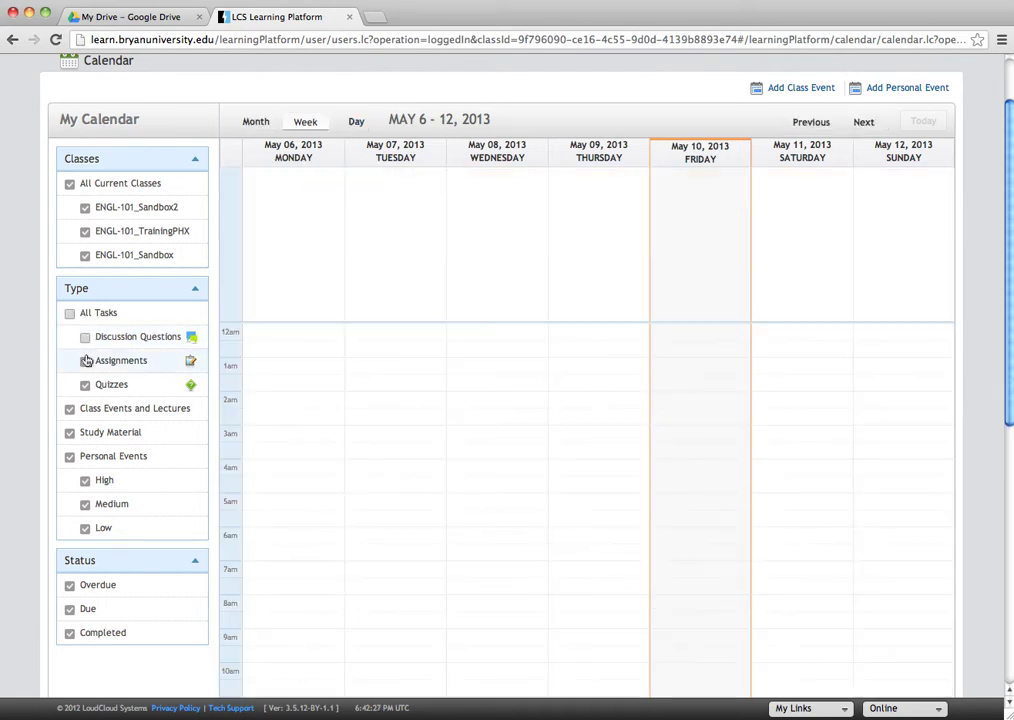
Exclude assignments from the task types shown and view the details of the Topic 4 study material in the week.
left_click(85, 361)
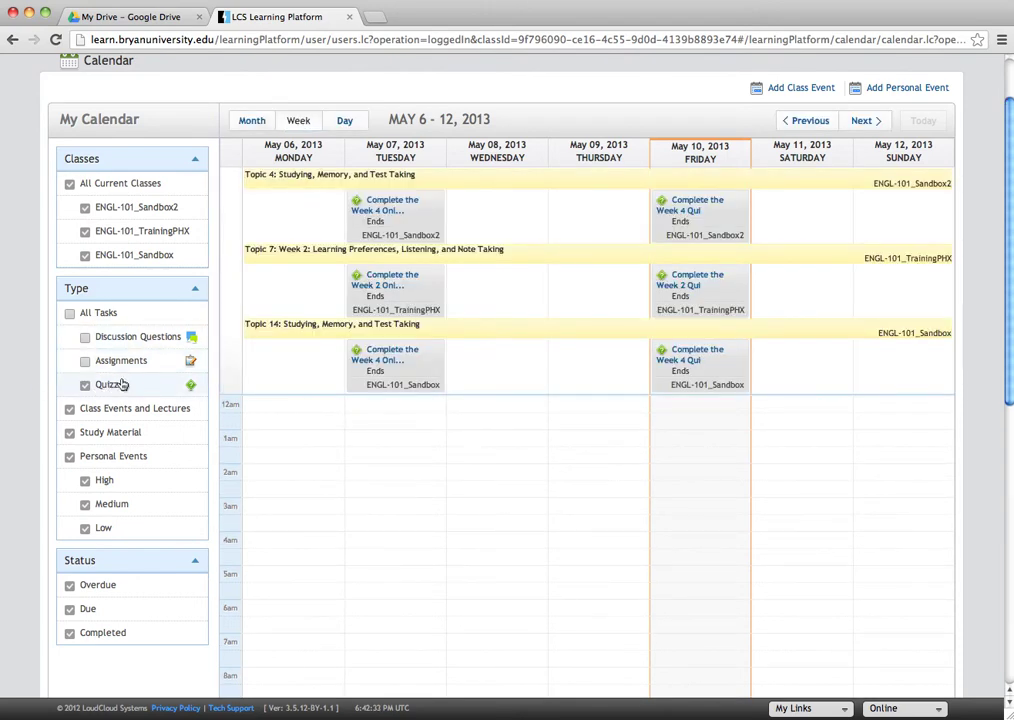
mouse_move(396, 233)
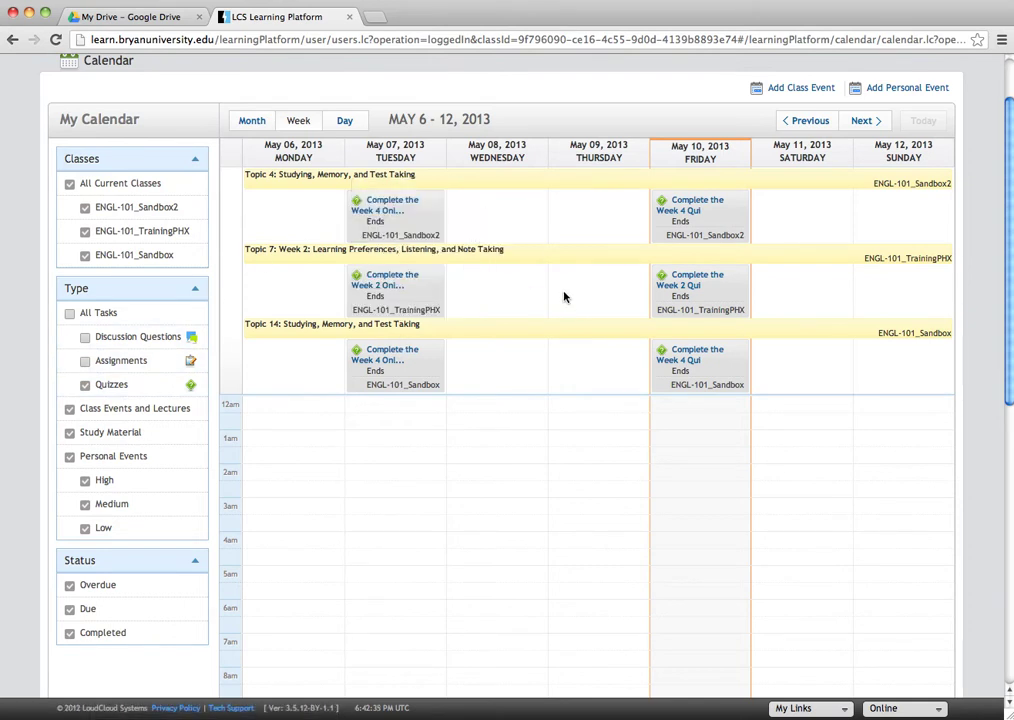
mouse_move(692, 328)
mouse_move(898, 186)
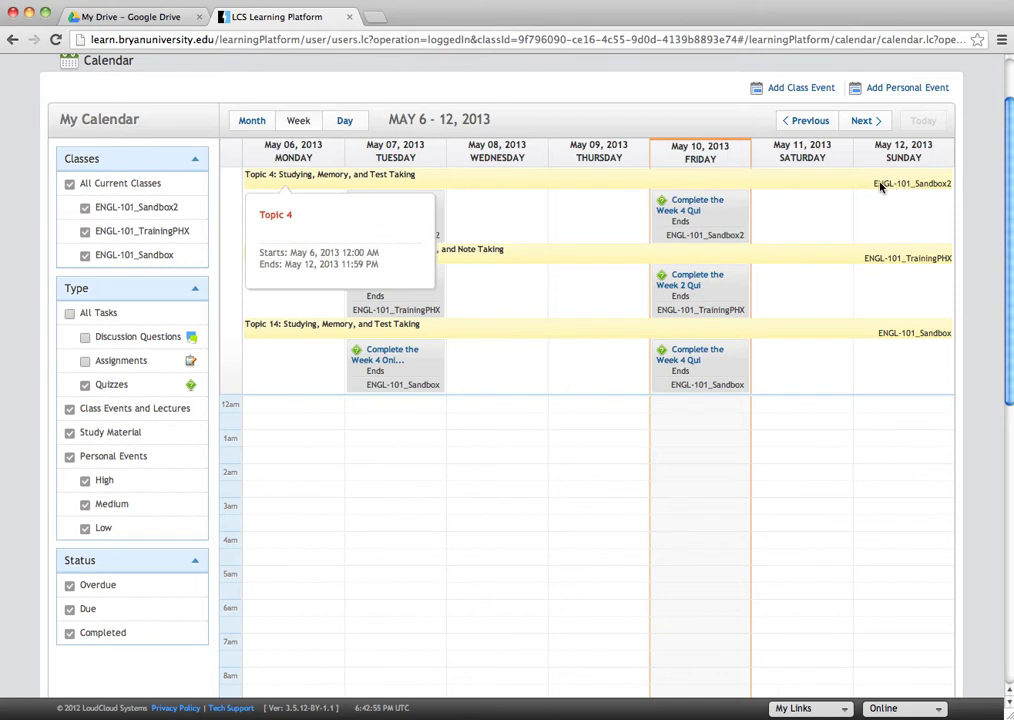
mouse_move(908, 238)
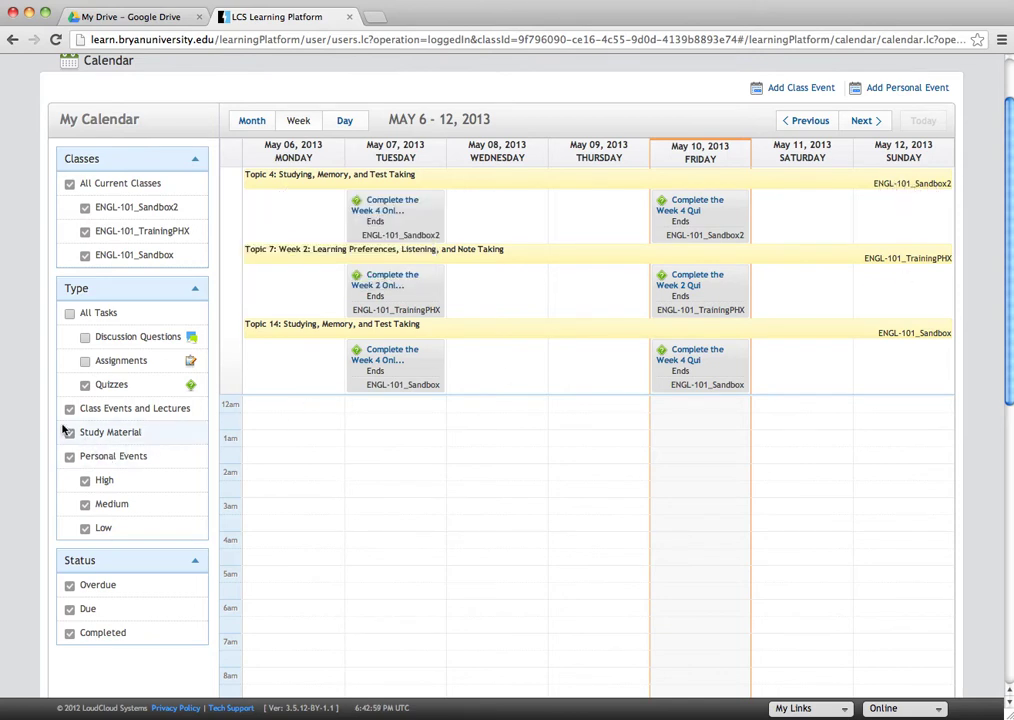
Include all task types in the calendar again, and switch the Personal Events filter off and back on.
left_click(70, 314)
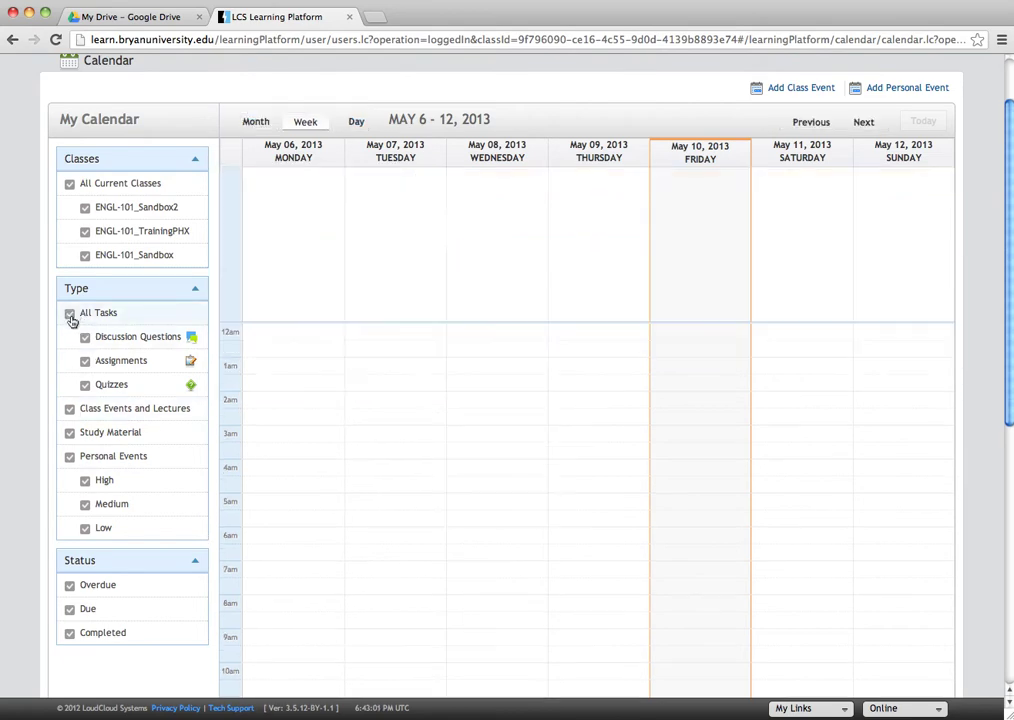
left_click(70, 457)
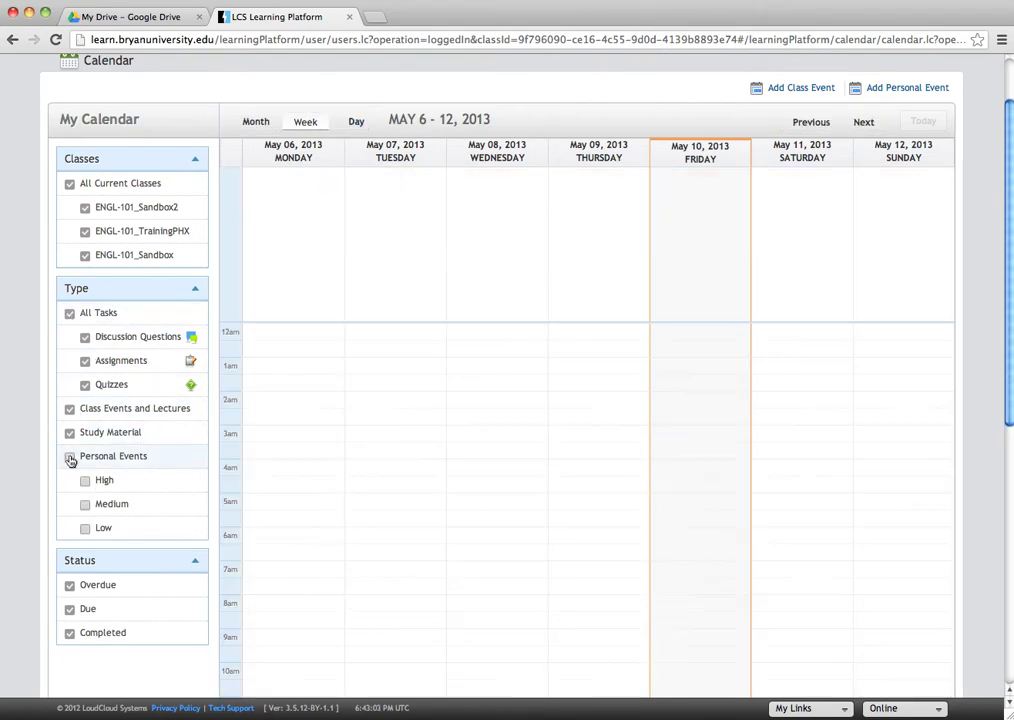
left_click(70, 457)
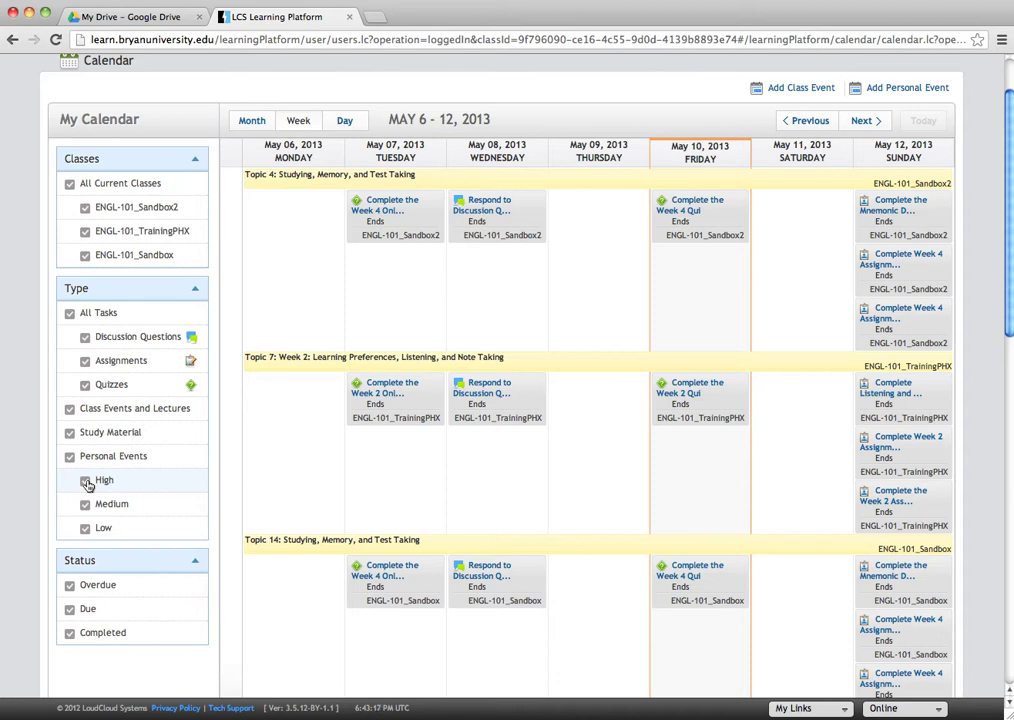
Exclude completed items from the calendar's status filter, switching overdue items off and back on.
scroll(90, 486, "down", 1)
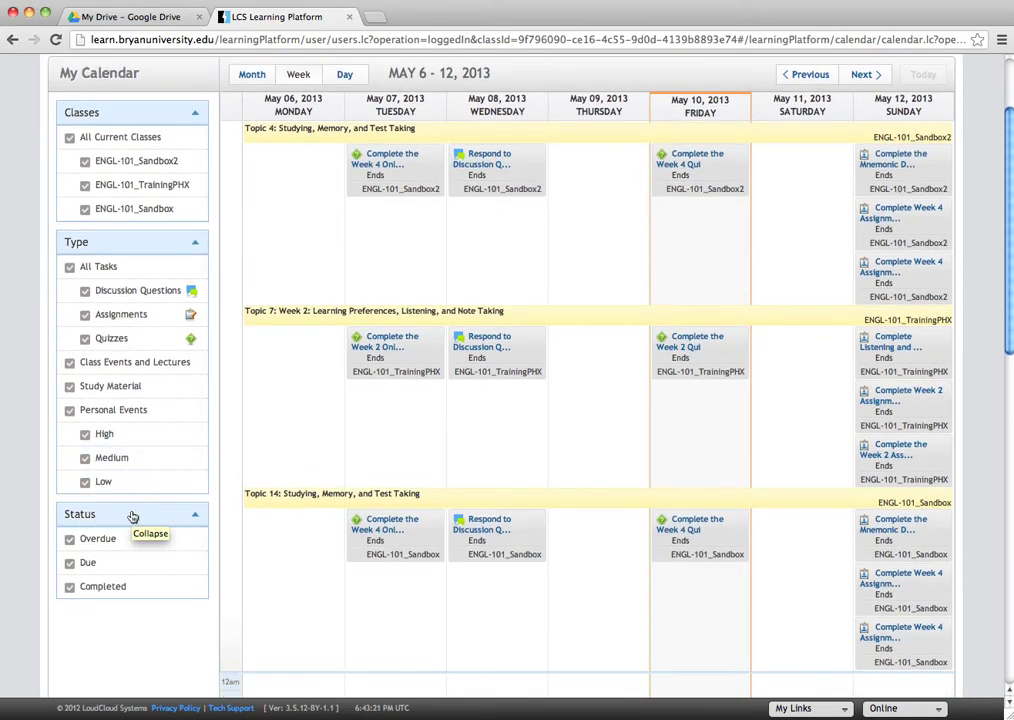
scroll(131, 517, "down", 1)
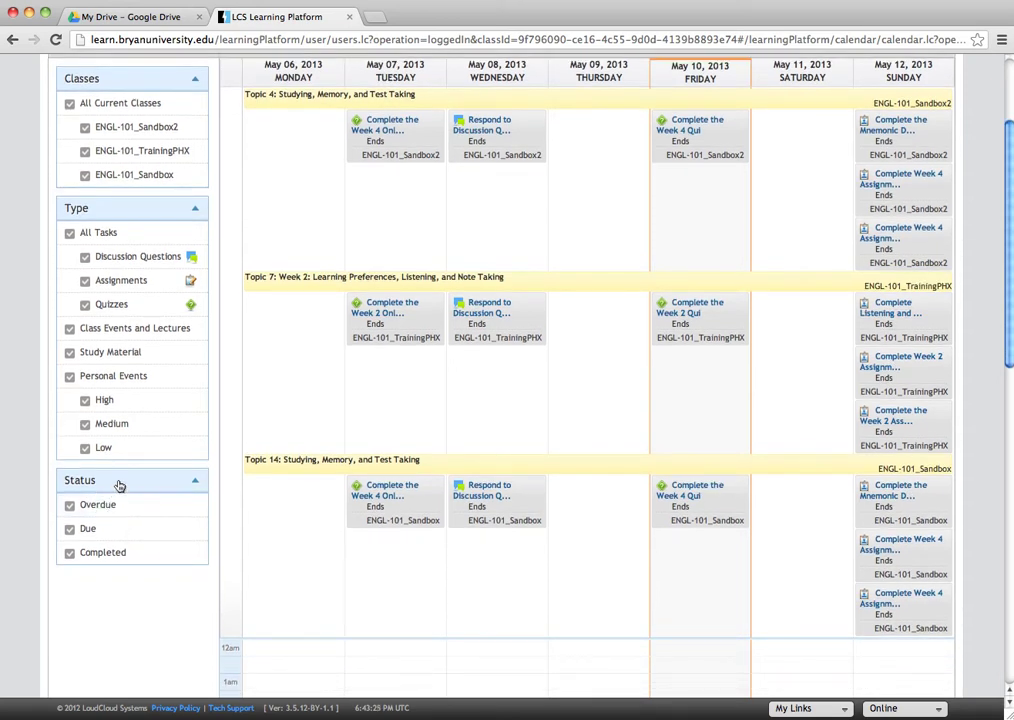
scroll(118, 486, "up", 1)
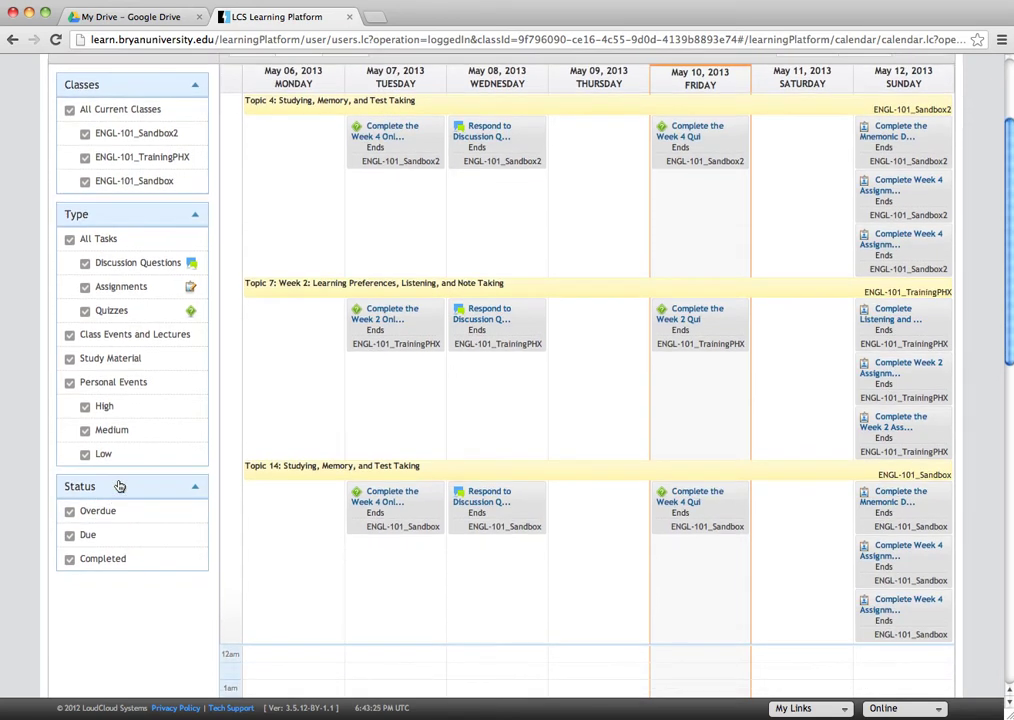
left_click(69, 511)
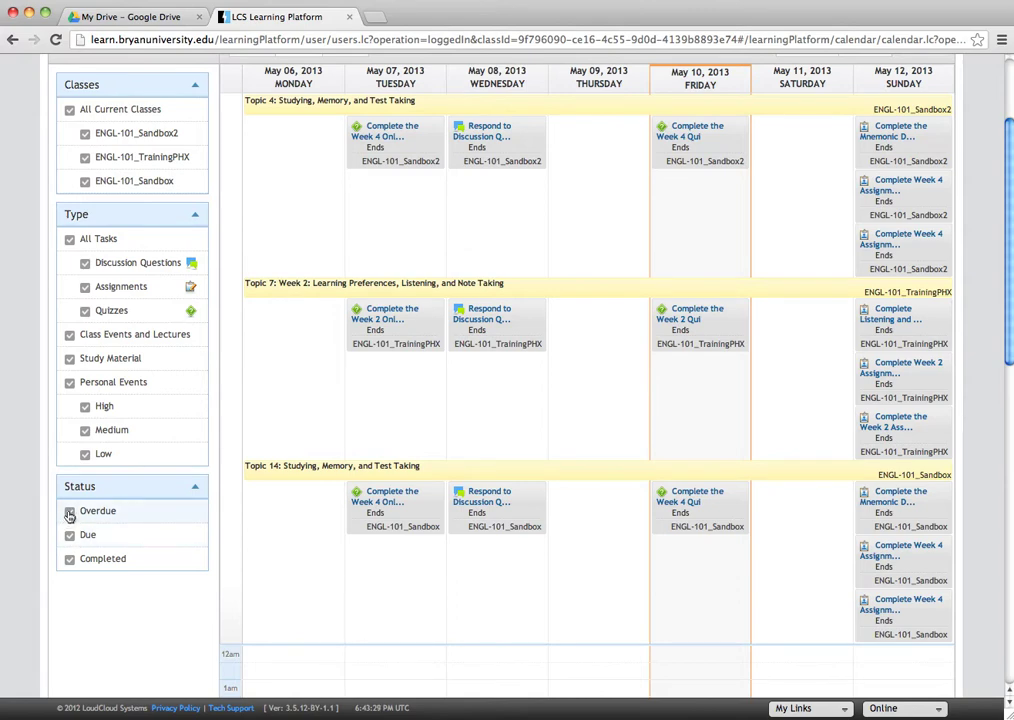
left_click(69, 602)
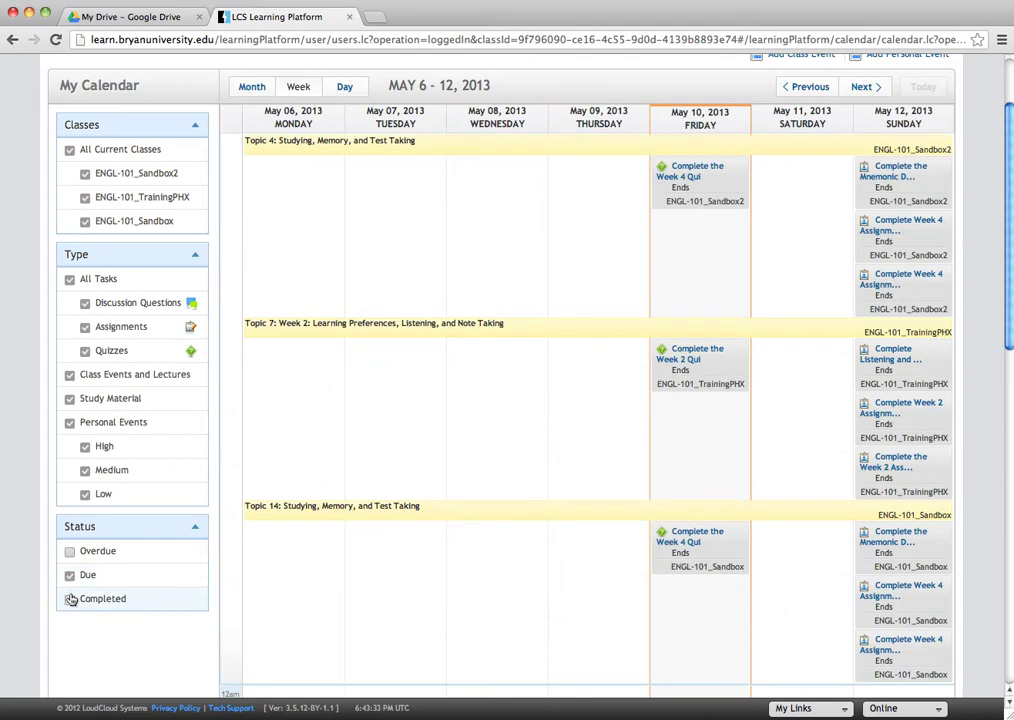
left_click(70, 555)
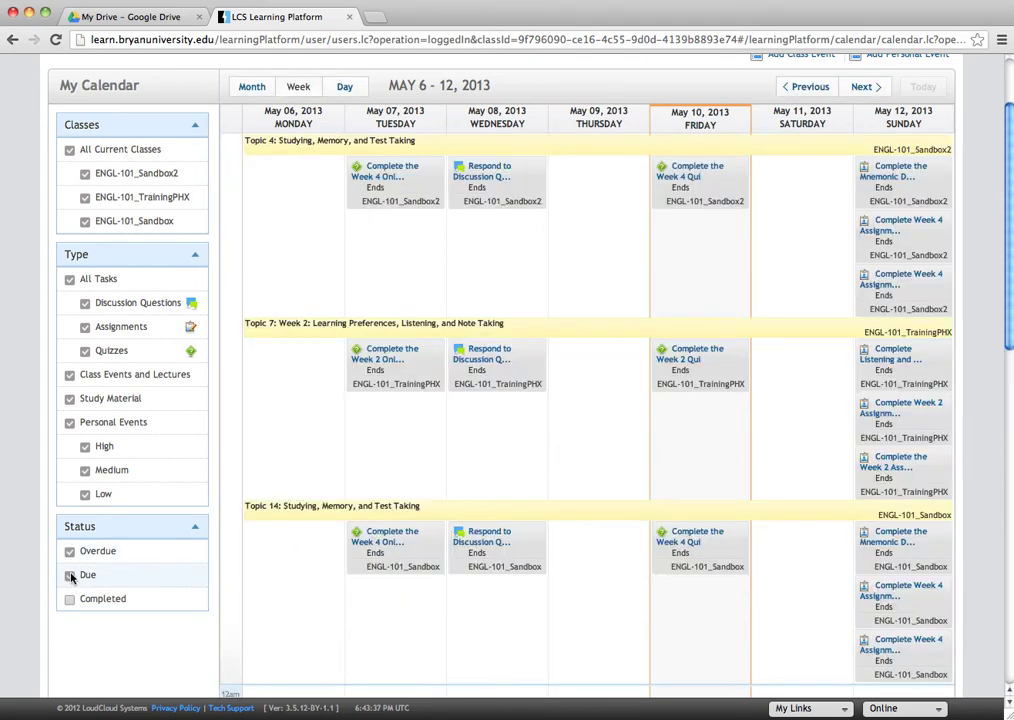
Leave the calendar and open the course material page of the ENGL-101 class.
scroll(70, 575, "down", 1)
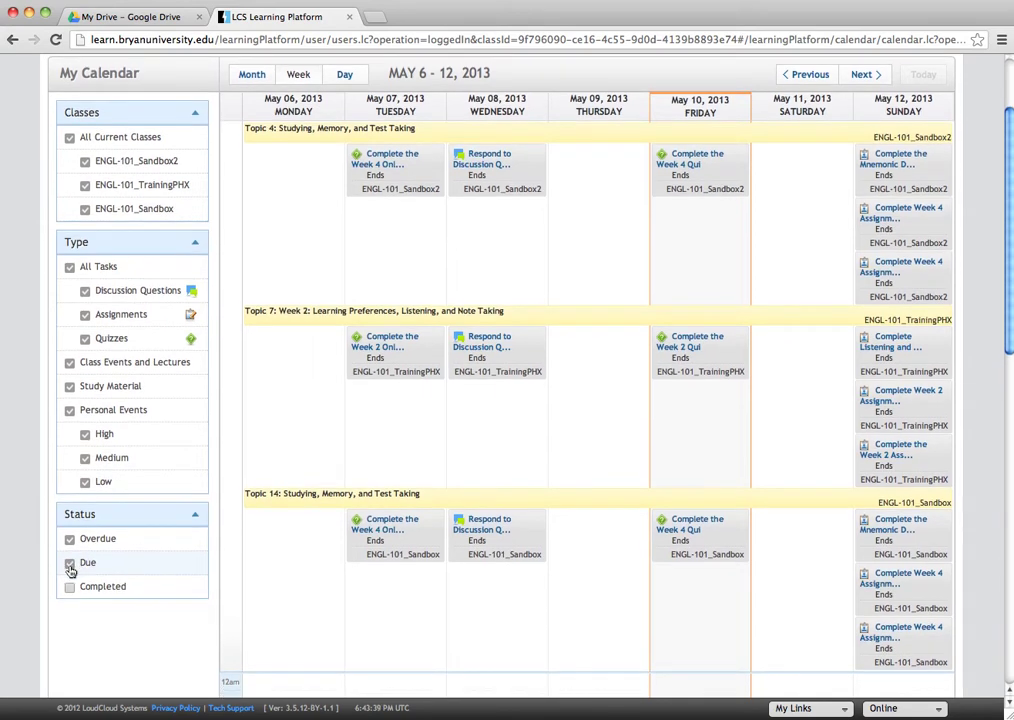
scroll(71, 571, "down", 1)
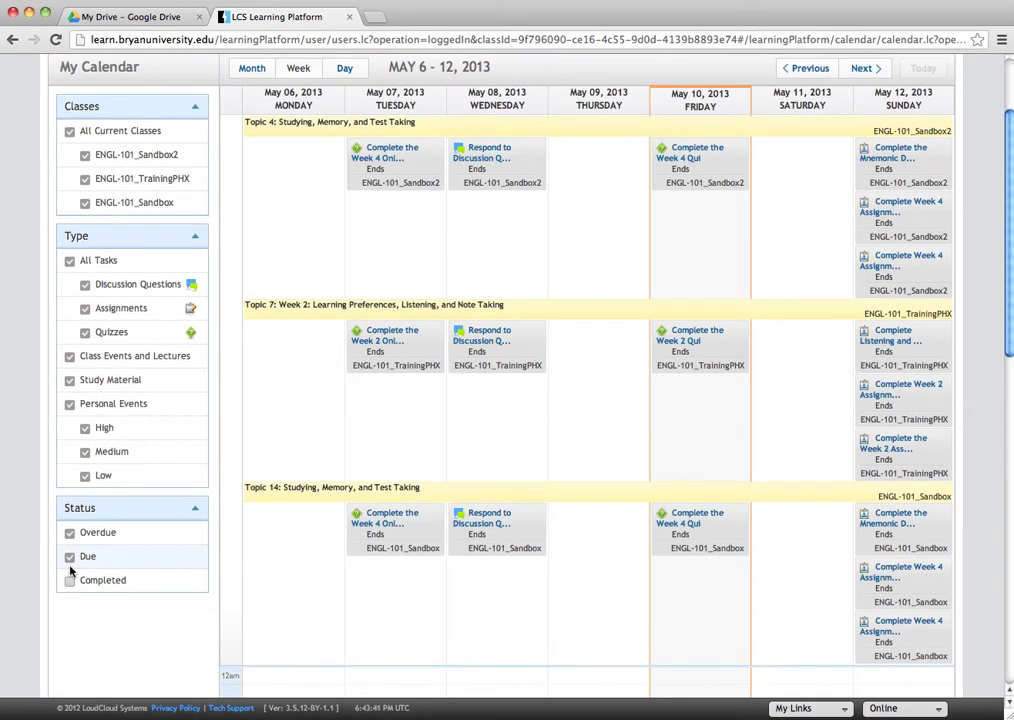
scroll(70, 571, "up", 3)
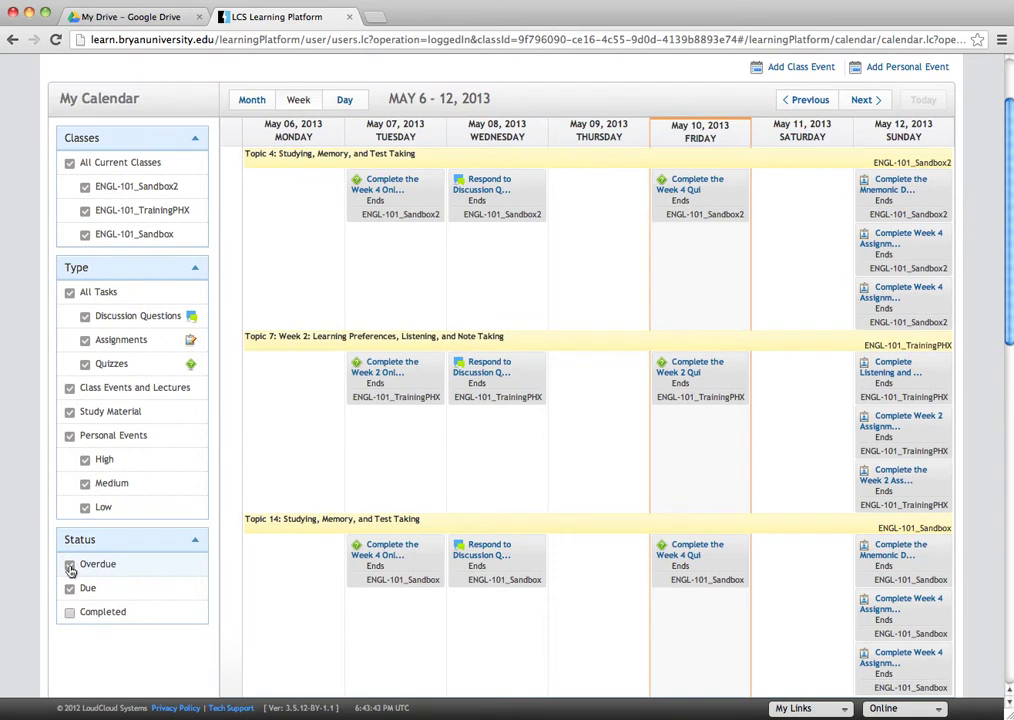
scroll(70, 570, "down", 2)
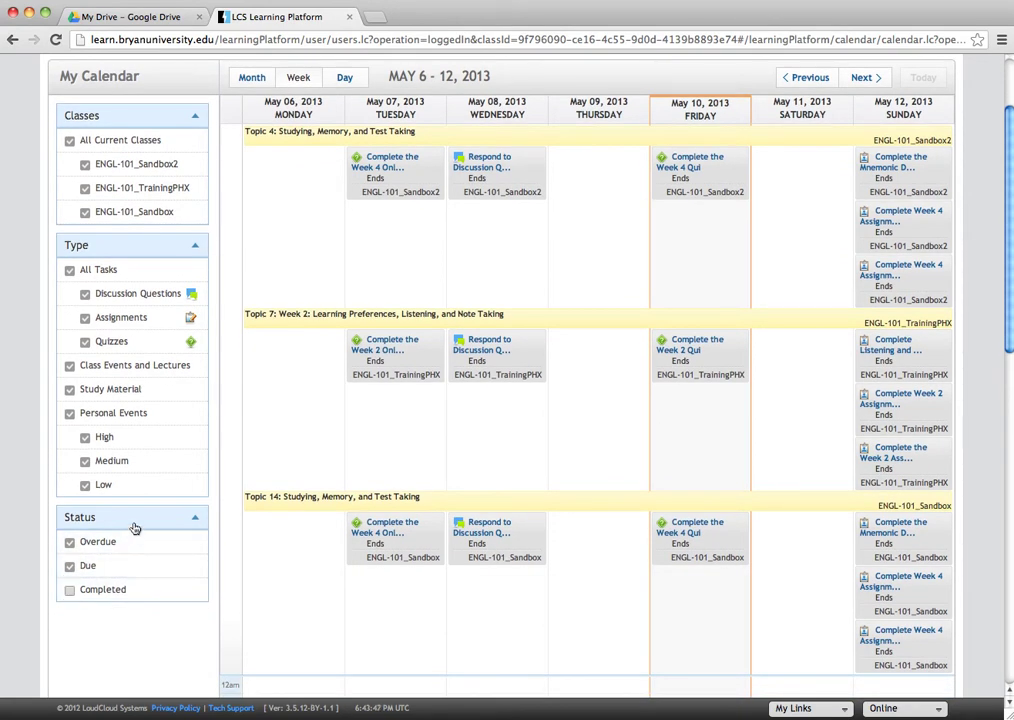
scroll(174, 460, "up", 3)
scroll(174, 460, "up", 5)
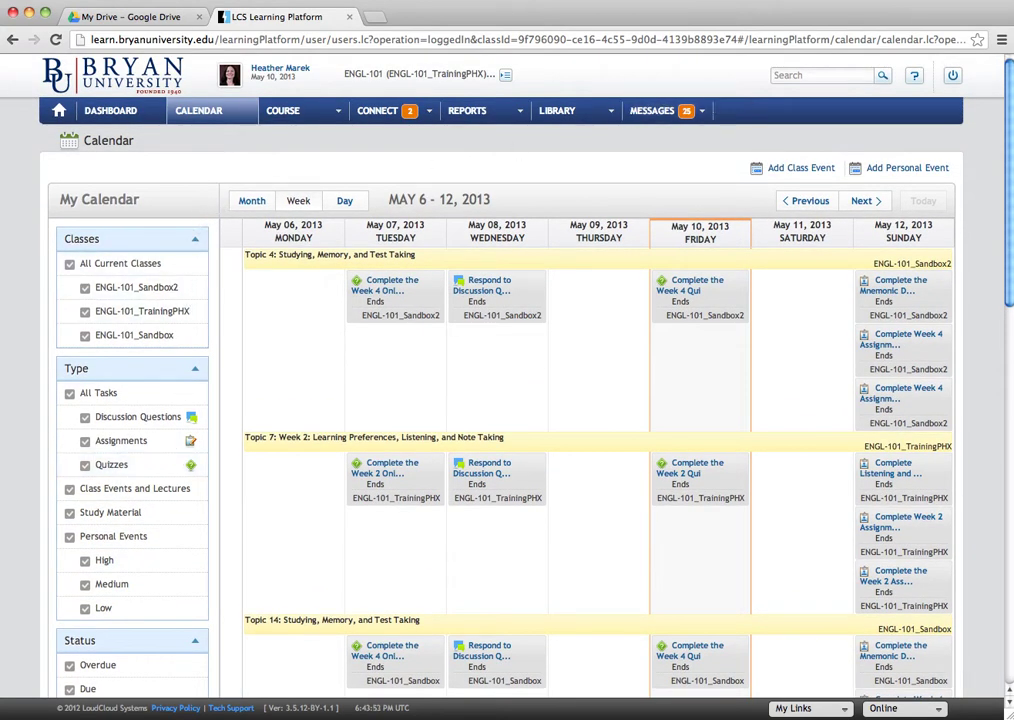
mouse_move(259, 121)
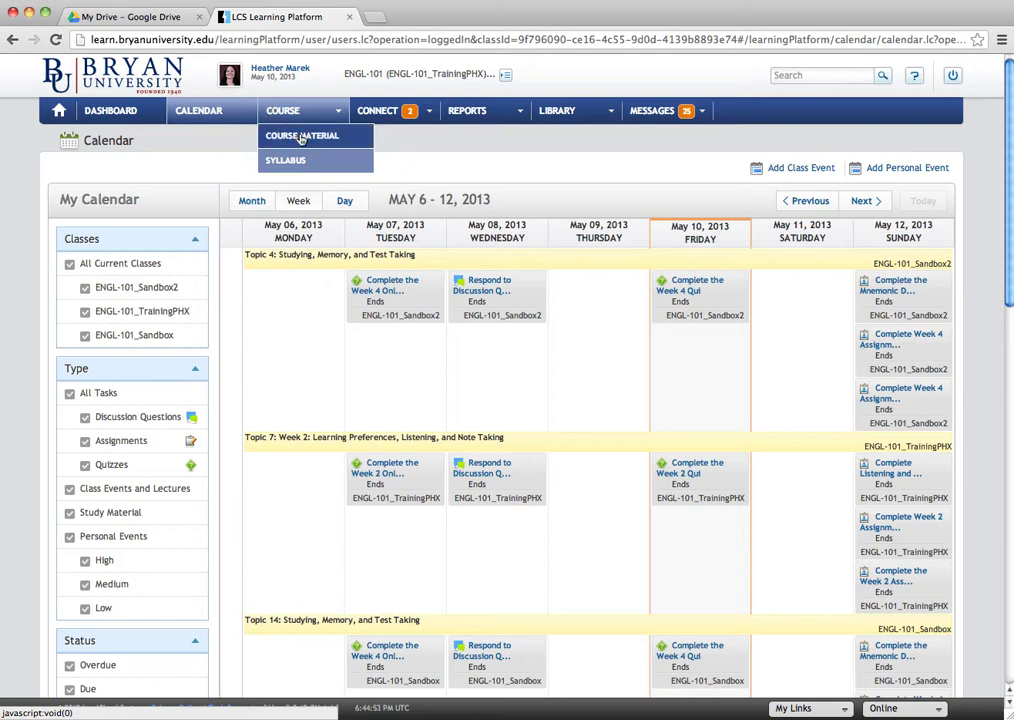
left_click(293, 134)
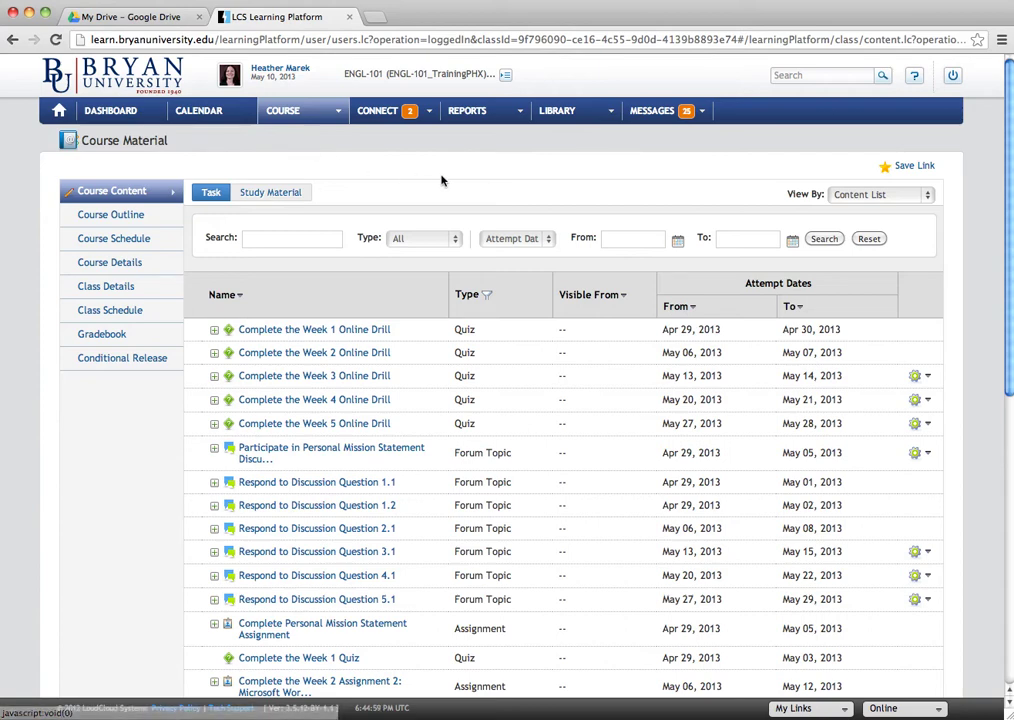
Look through the full list of course tasks, including their types and attempt dates.
scroll(478, 186, "down", 1)
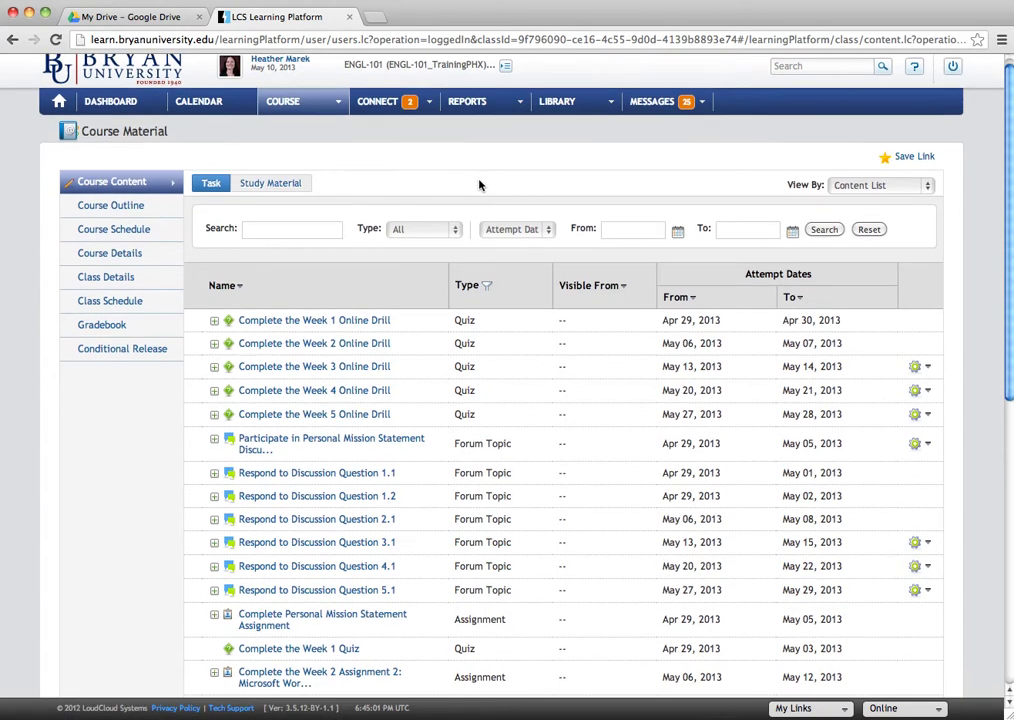
scroll(476, 190, "down", 1)
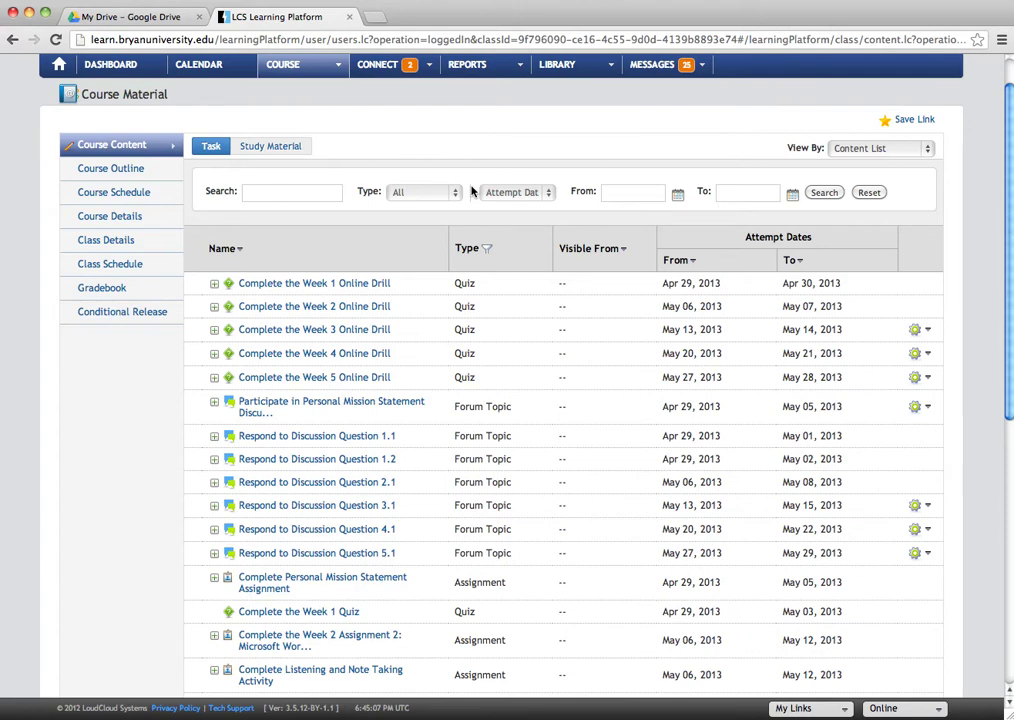
scroll(472, 191, "up", 2)
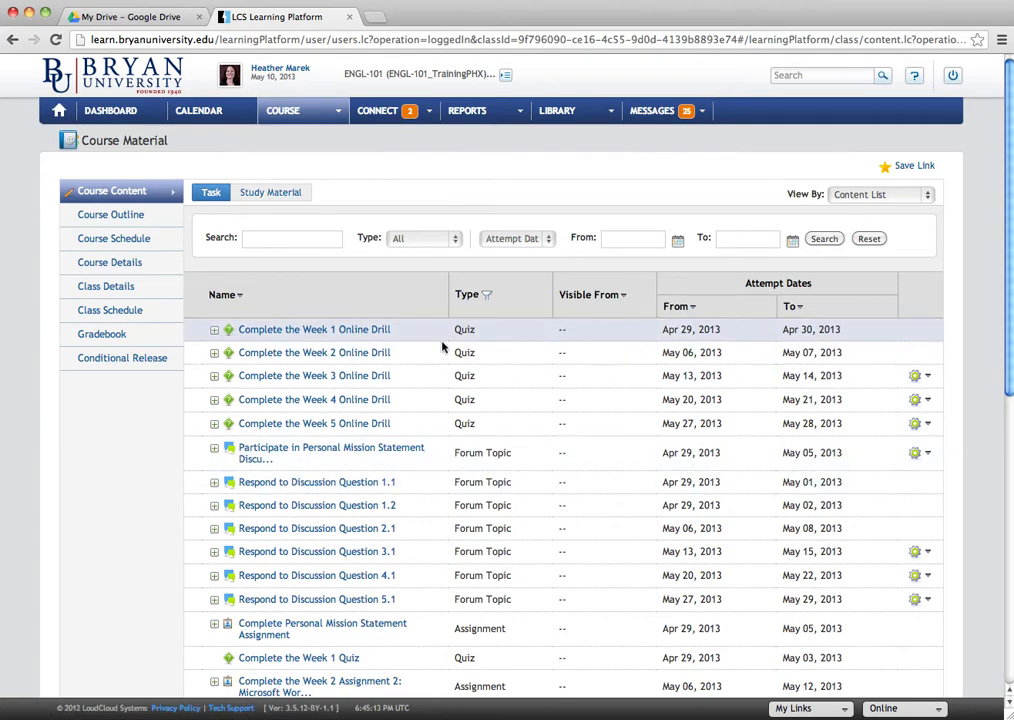
scroll(437, 299, "down", 3)
scroll(436, 285, "down", 2)
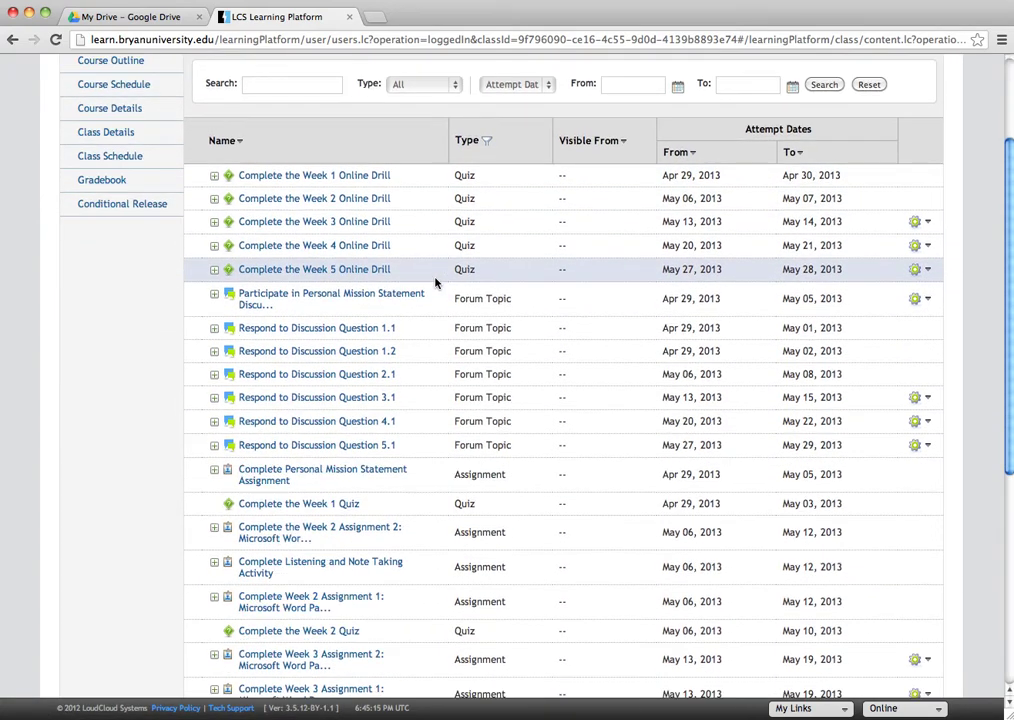
scroll(439, 296, "down", 7)
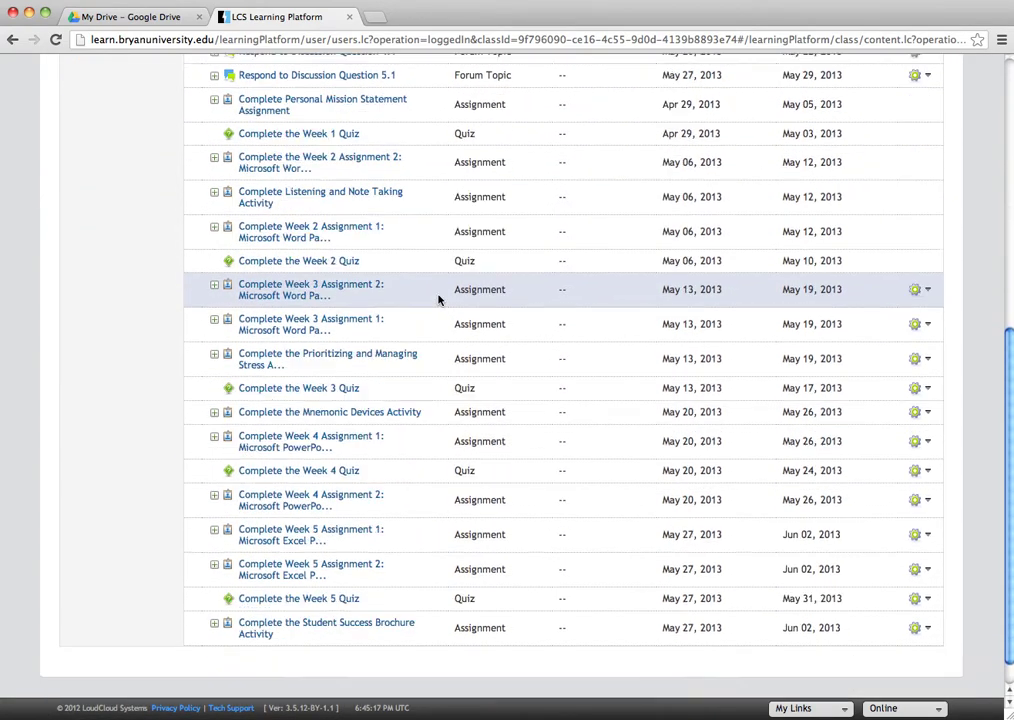
scroll(437, 299, "up", 10)
scroll(437, 299, "up", 2)
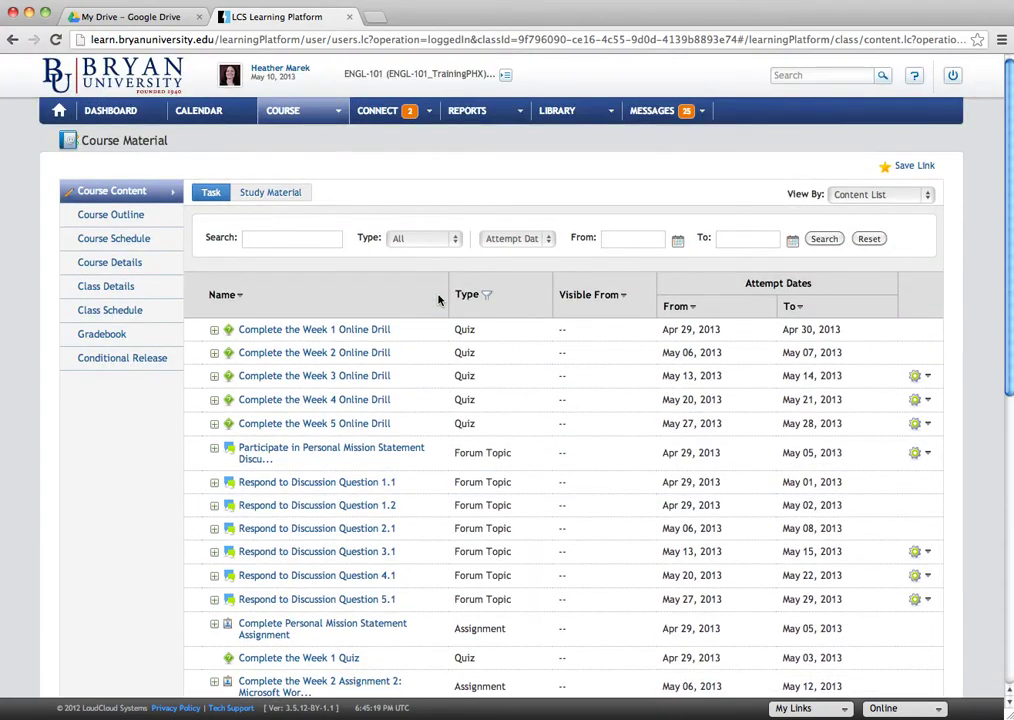
Enter Drill as the search term for the course tasks, check the date filters, and clear the term without searching.
left_click(268, 239)
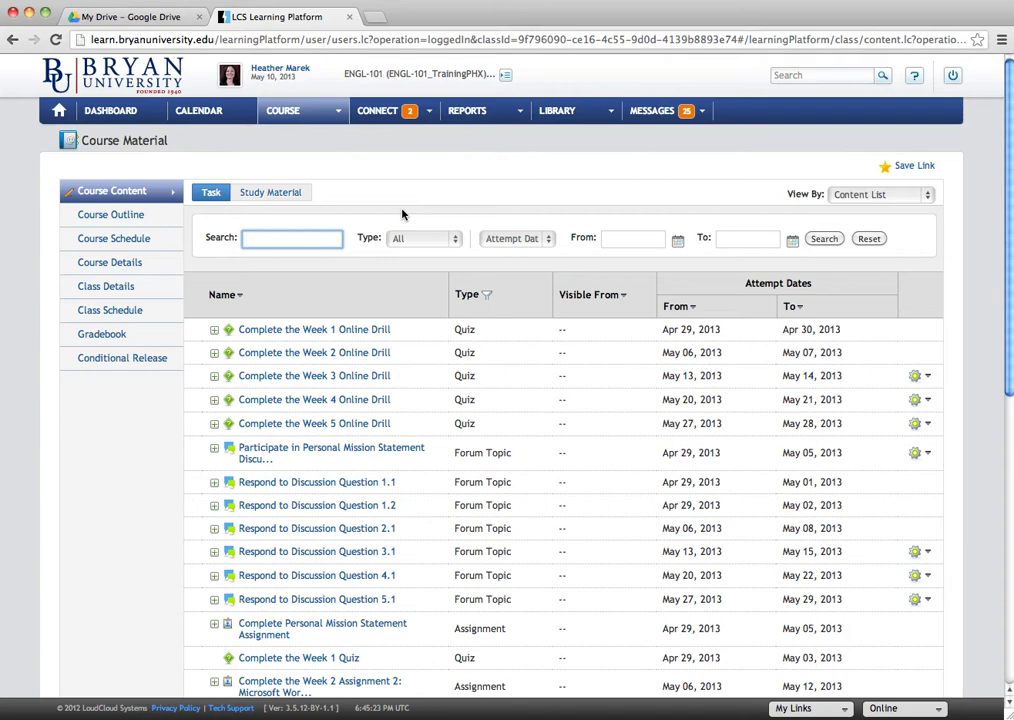
type("Drill")
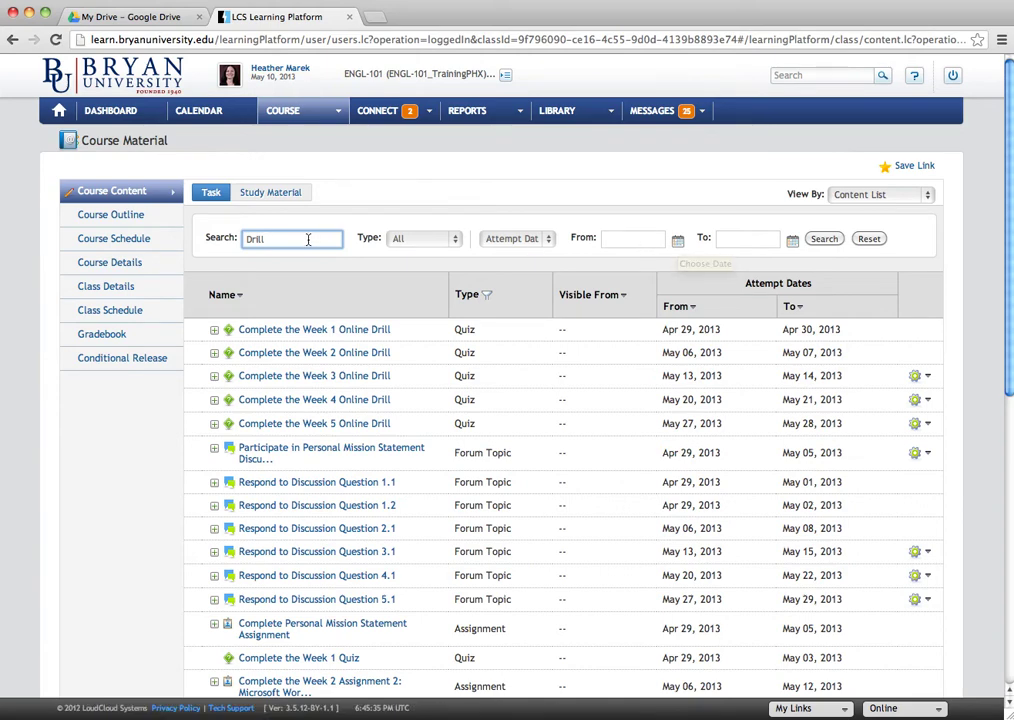
left_click(678, 244)
left_click(674, 220)
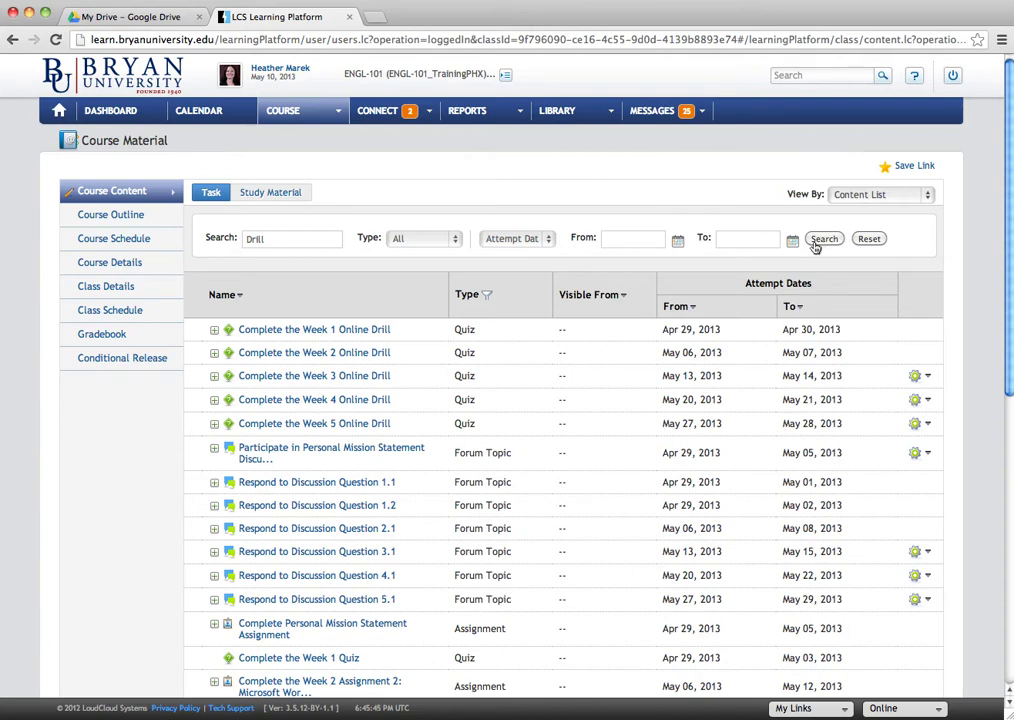
left_click(310, 236)
double_click(284, 234)
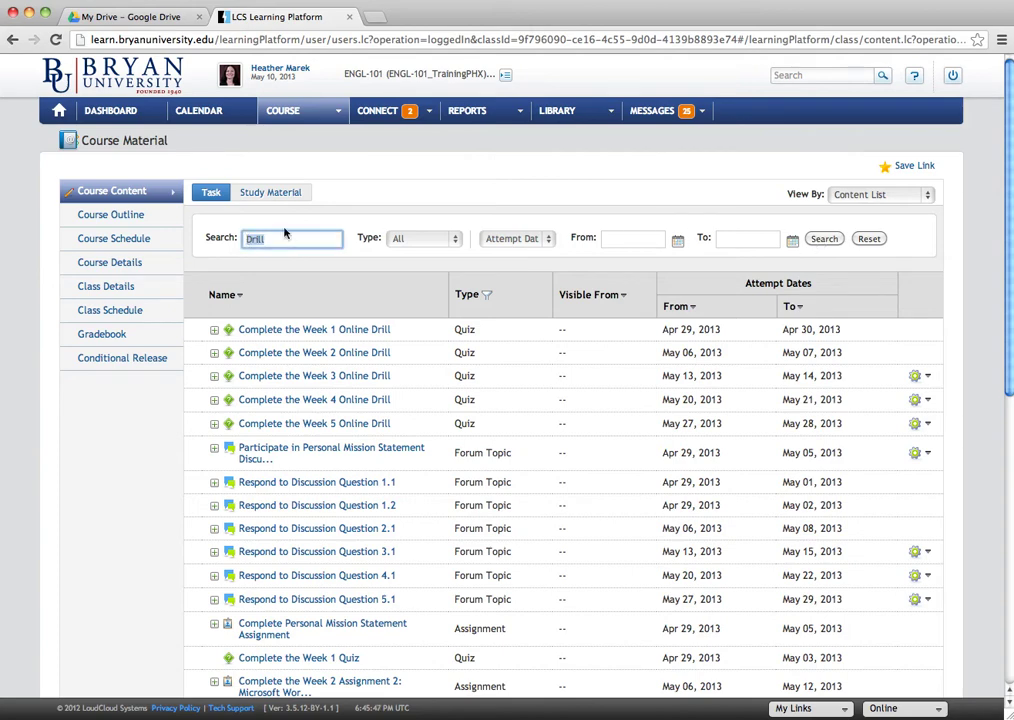
key("BackSpace")
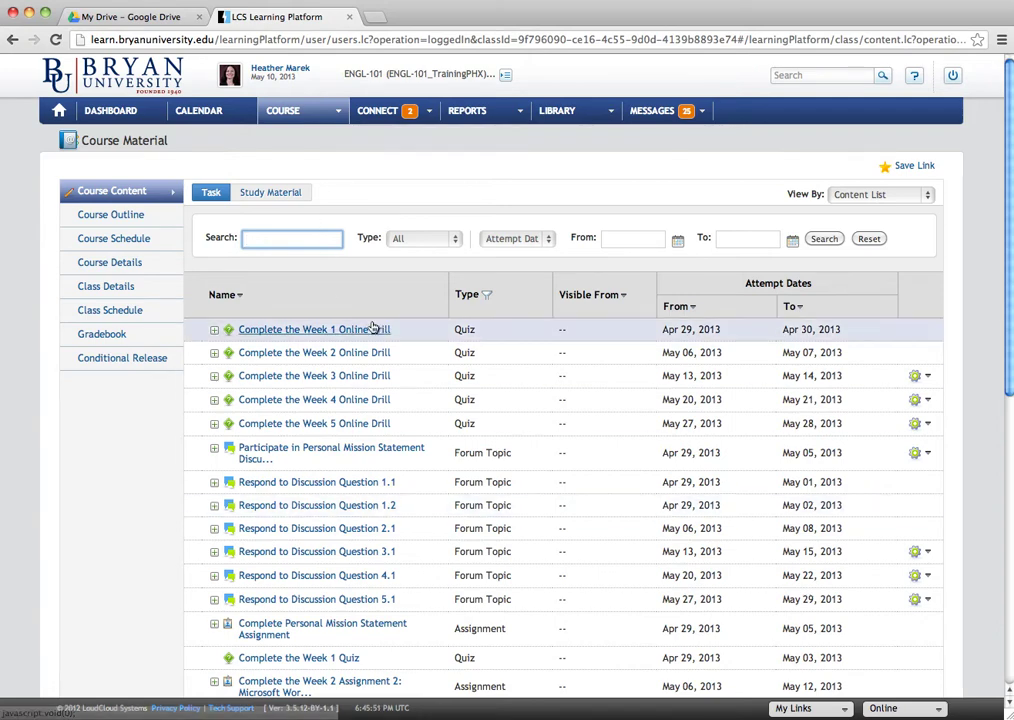
View the choices of the task type filter, leave it at All, and open the Week 1 Online Drill quiz.
left_click(423, 238)
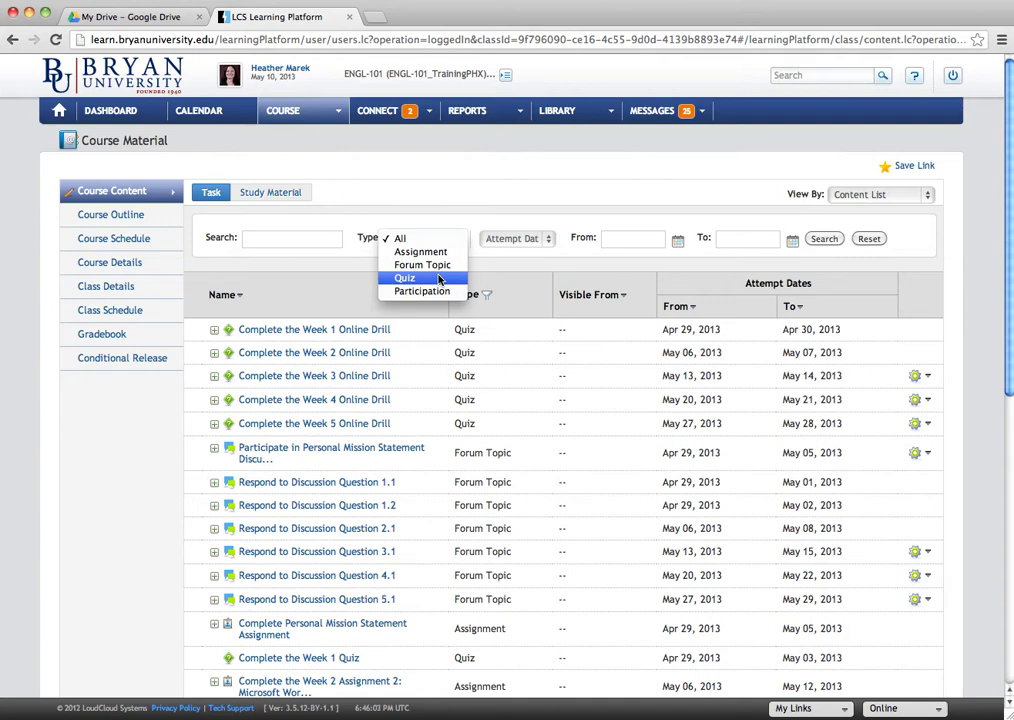
left_click(431, 203)
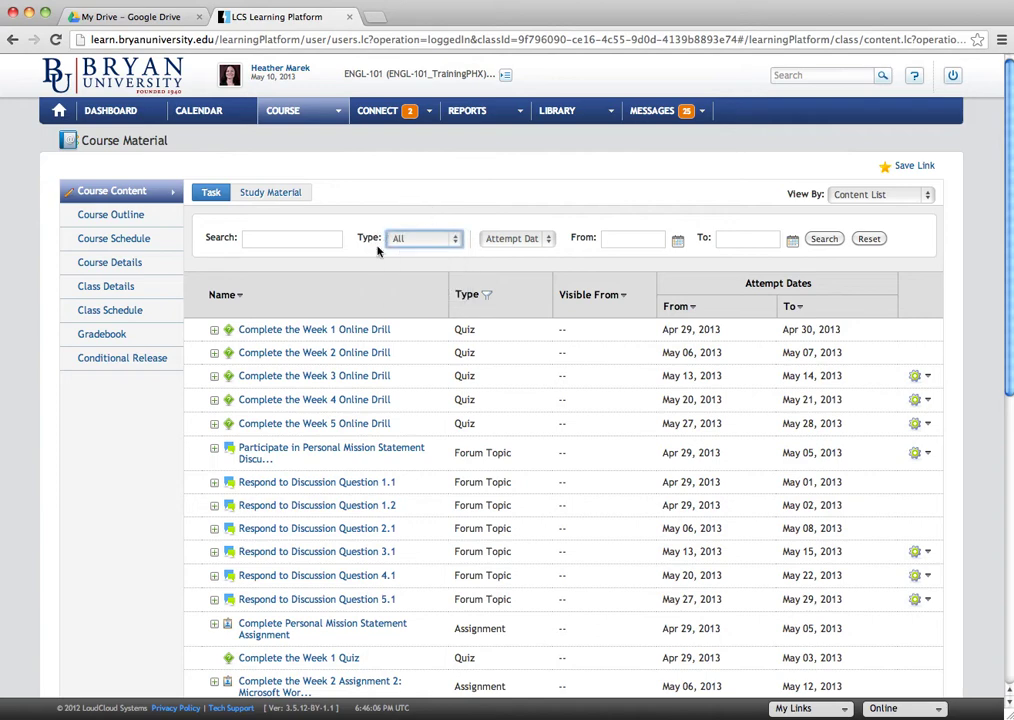
left_click(316, 333)
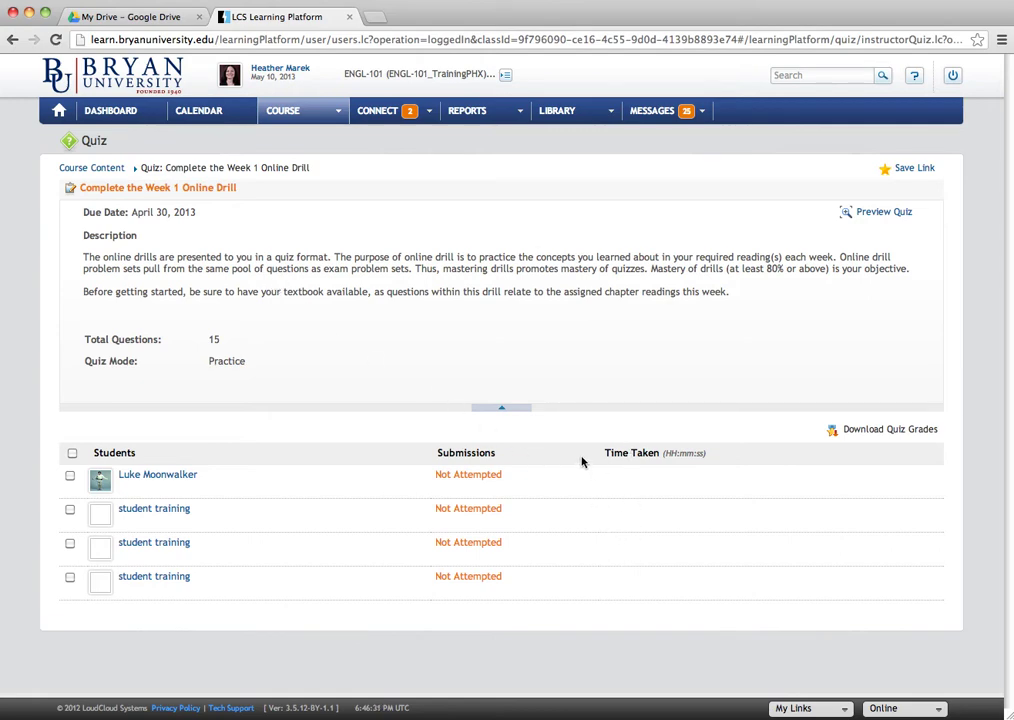
Return from the quiz to the course material page and show its study material list.
mouse_move(285, 111)
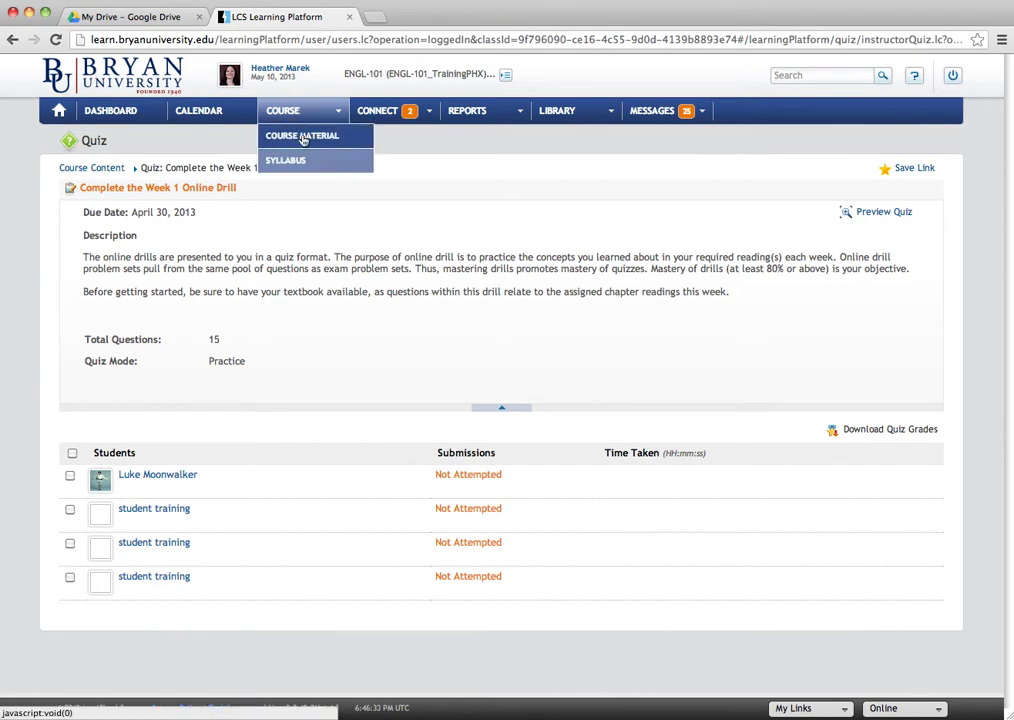
left_click(303, 138)
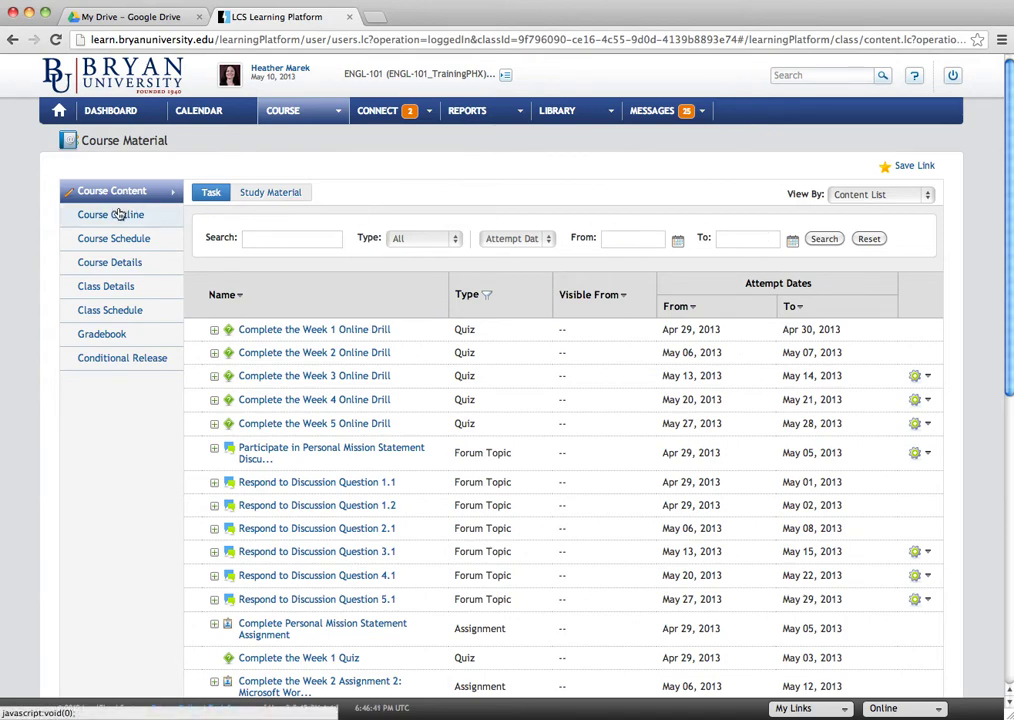
left_click(271, 194)
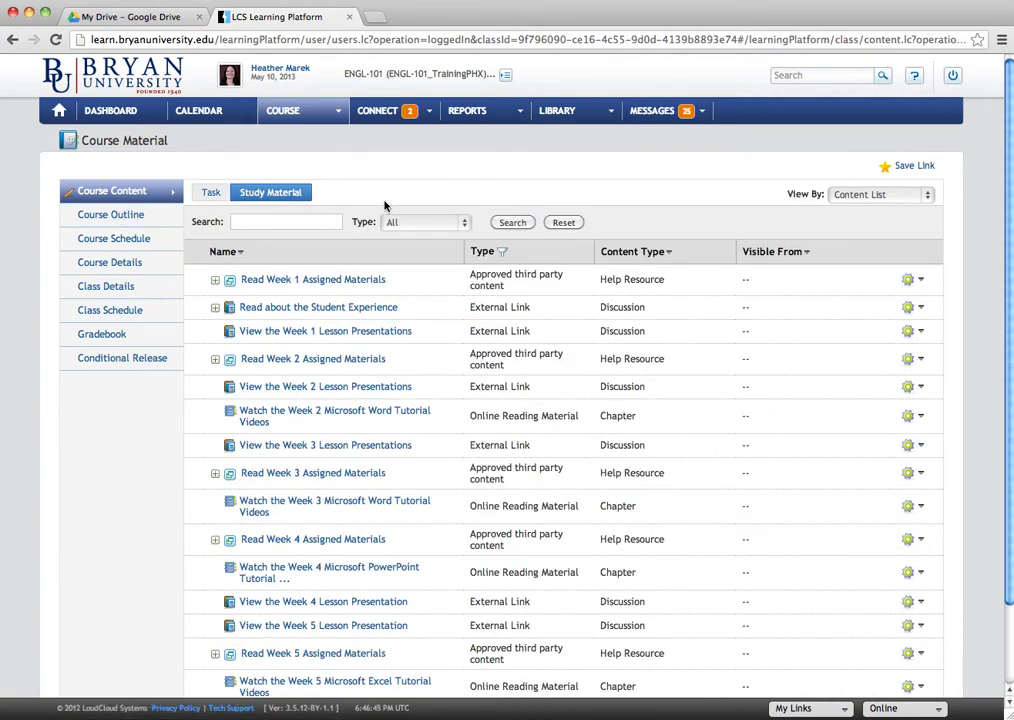
left_click(207, 194)
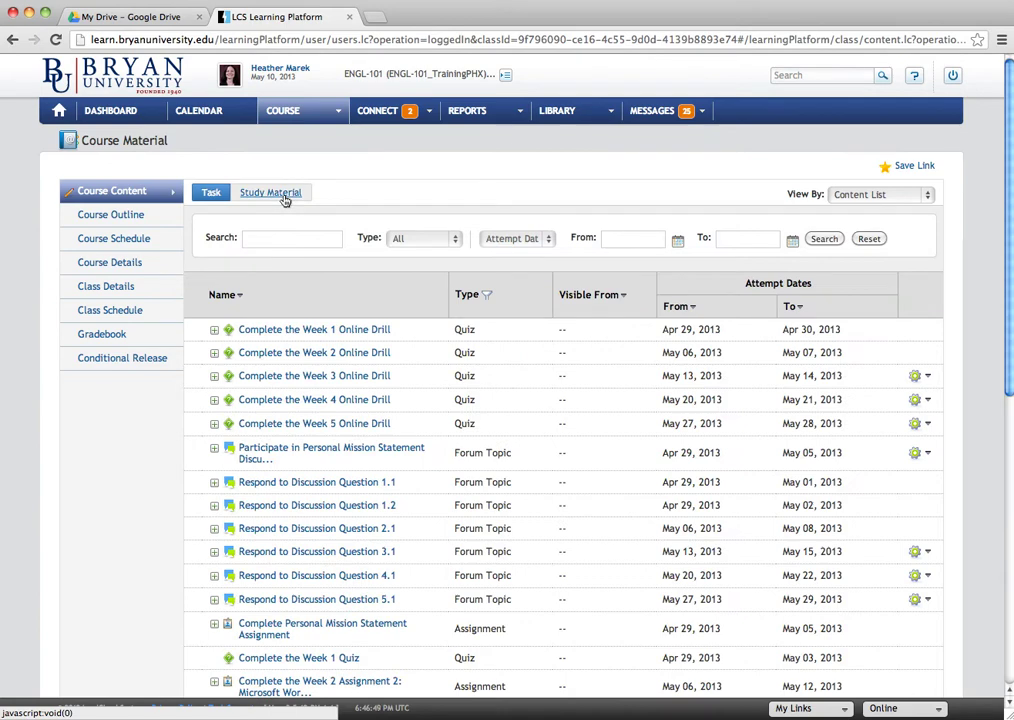
left_click(285, 199)
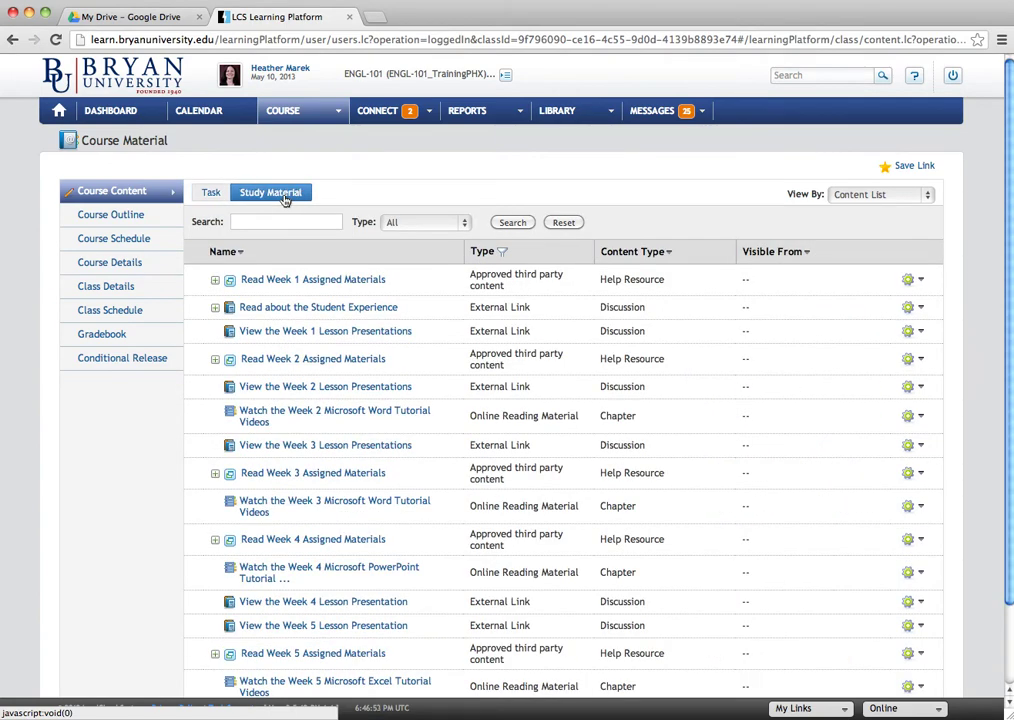
Read the description of Read Week 1 Assigned Materials and view the management actions available for that item.
left_click(214, 281)
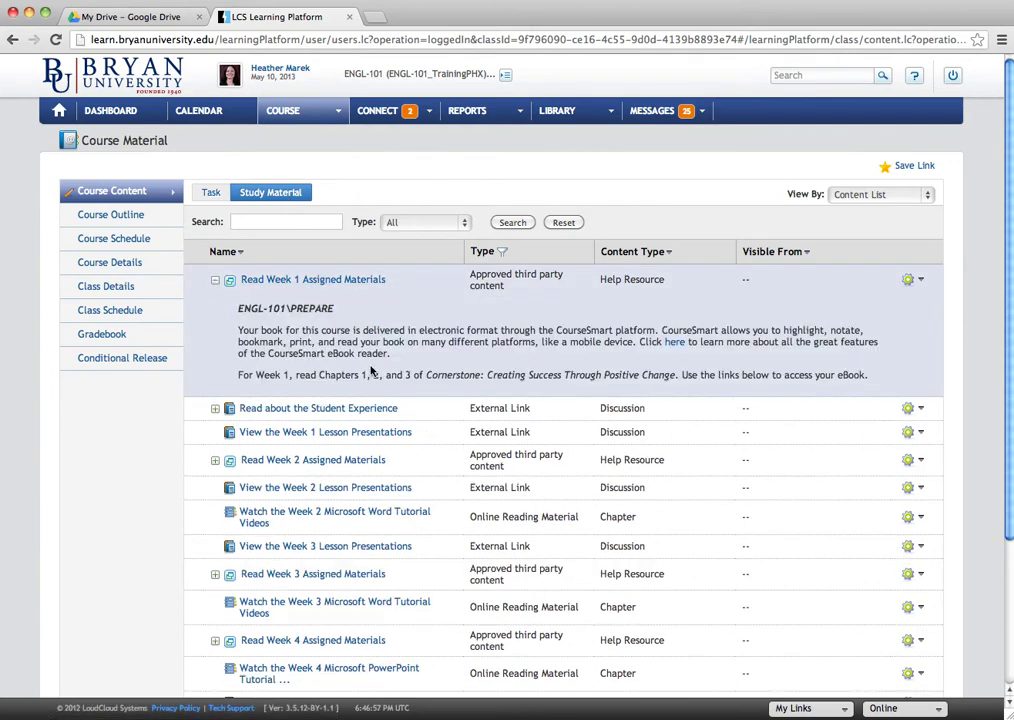
left_click(213, 281)
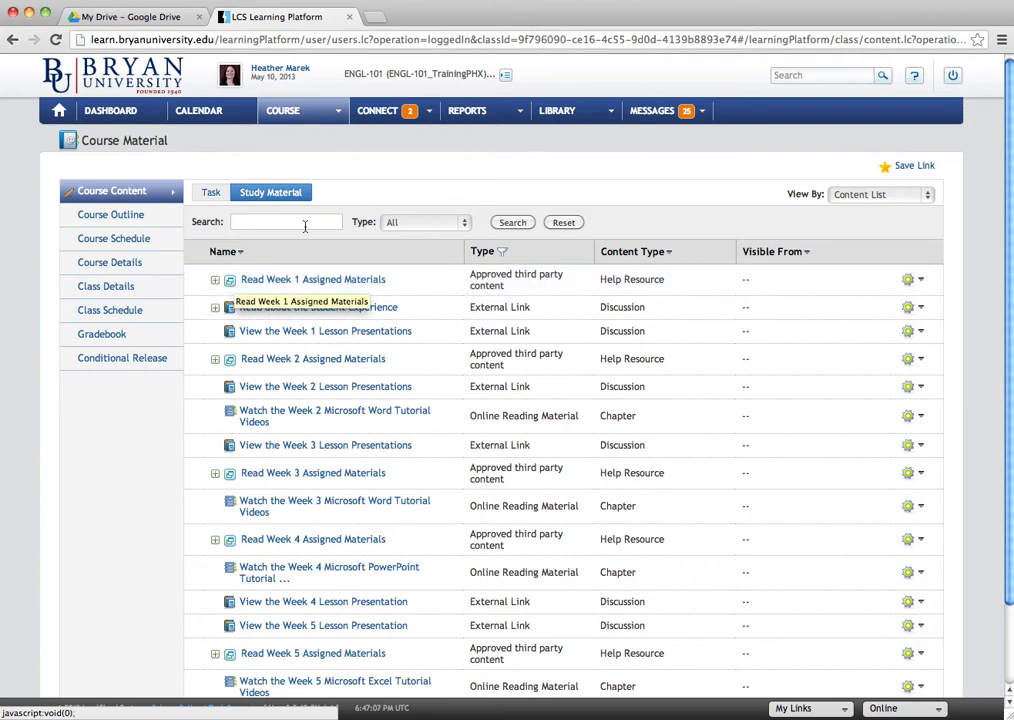
scroll(310, 292, "down", 2)
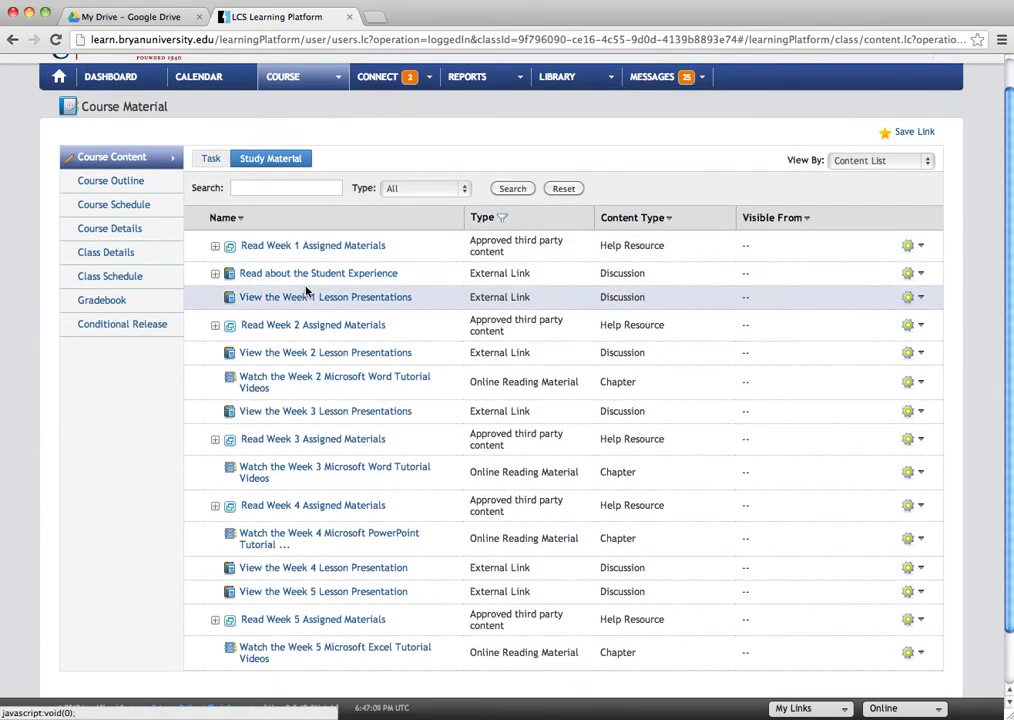
left_click(215, 248)
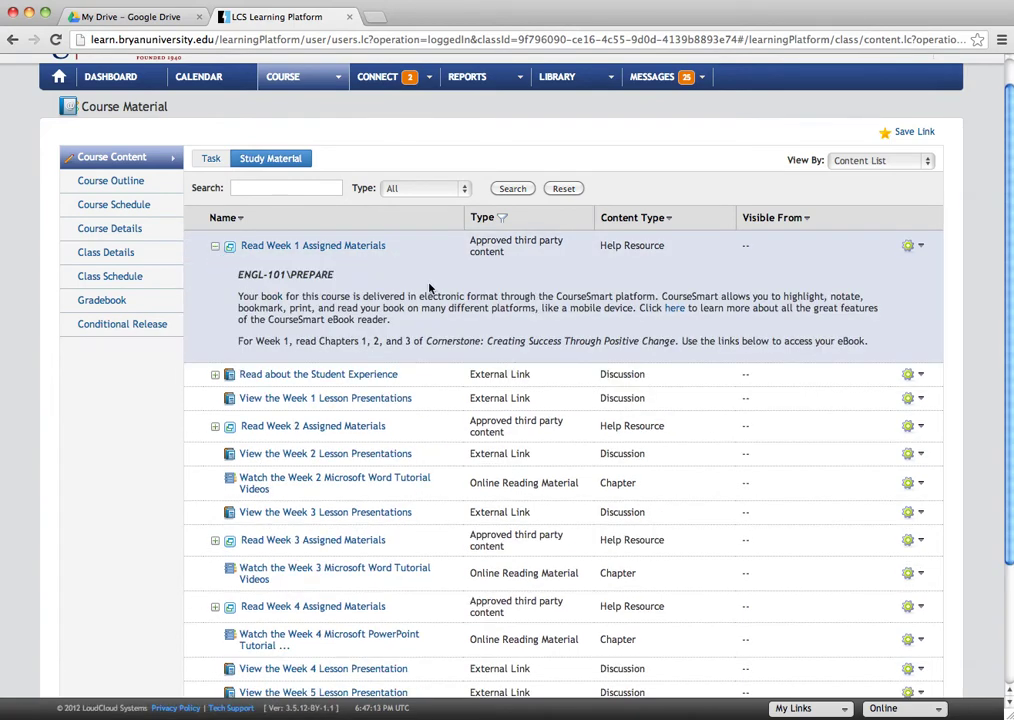
left_click(921, 246)
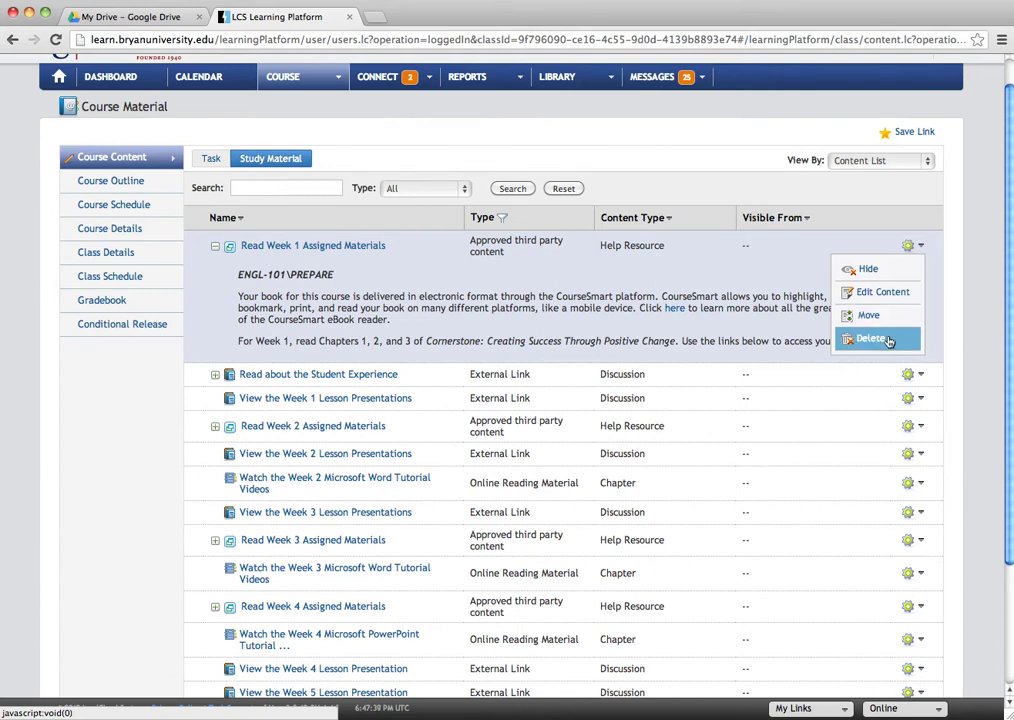
mouse_move(917, 249)
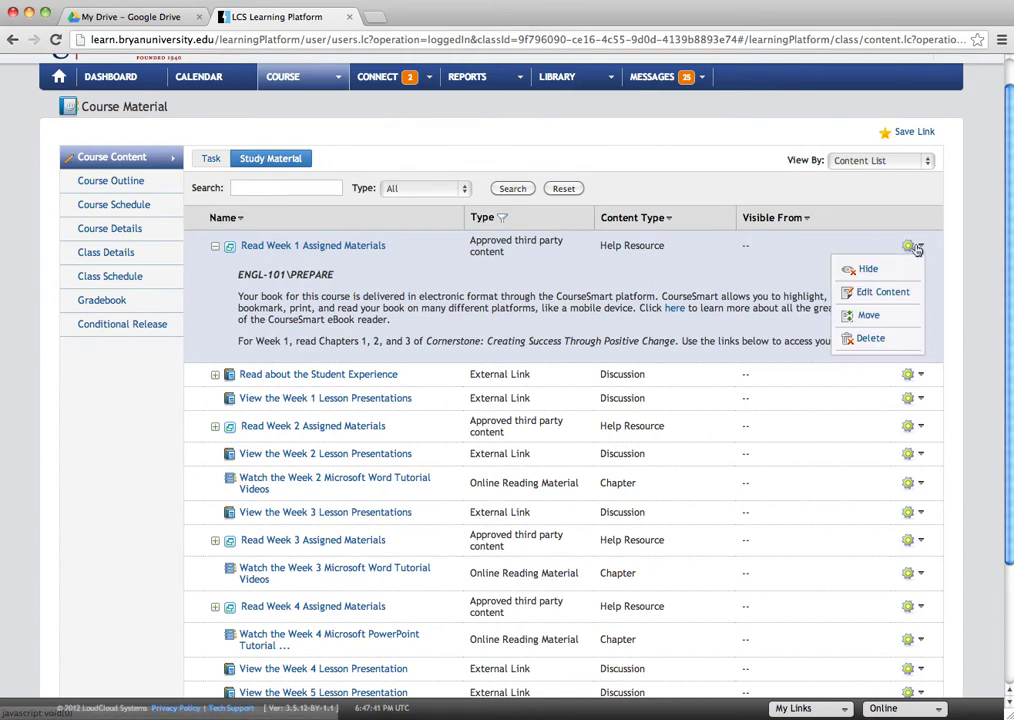
Open the course outline, expand Week 1, and review its topic title, description and objectives.
left_click(211, 160)
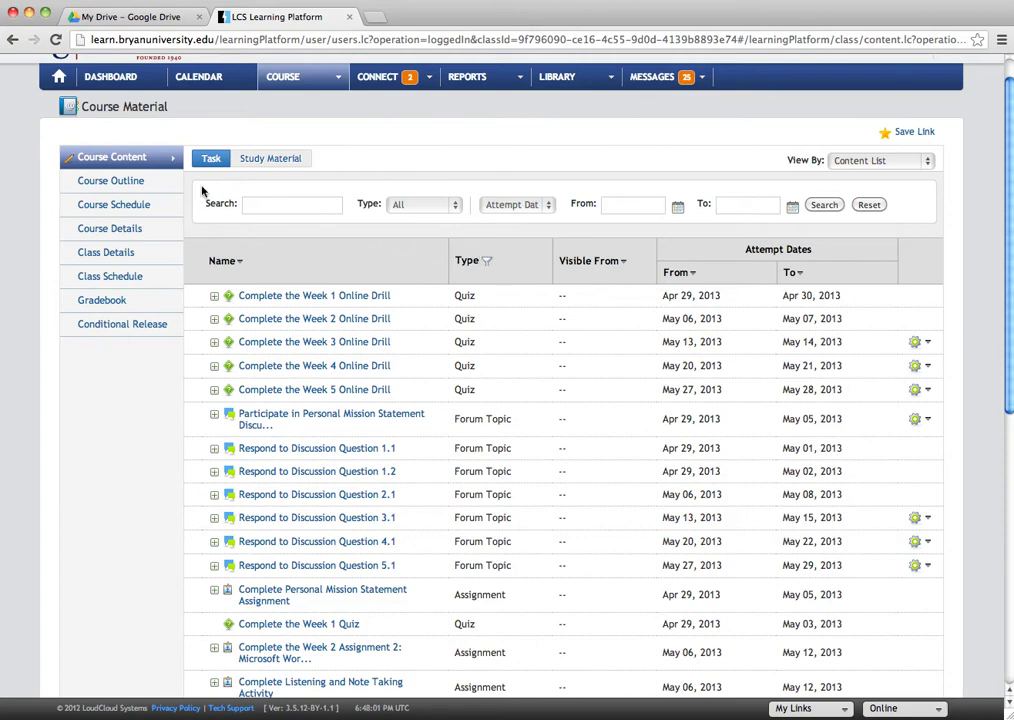
left_click(118, 187)
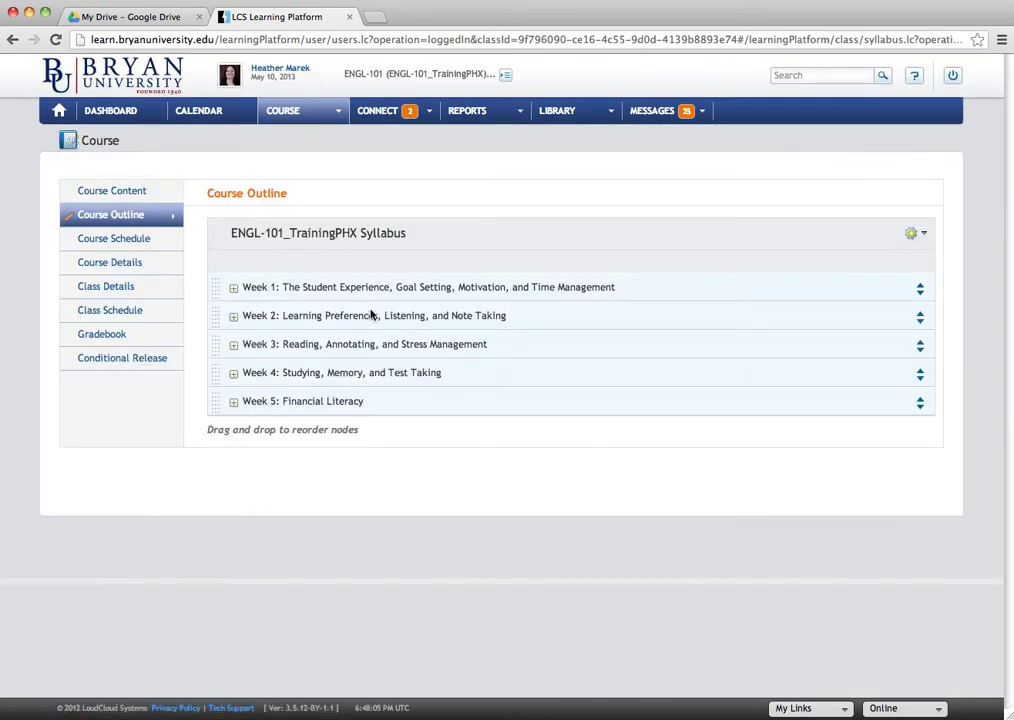
left_click(235, 289)
scroll(235, 291, "down", 3)
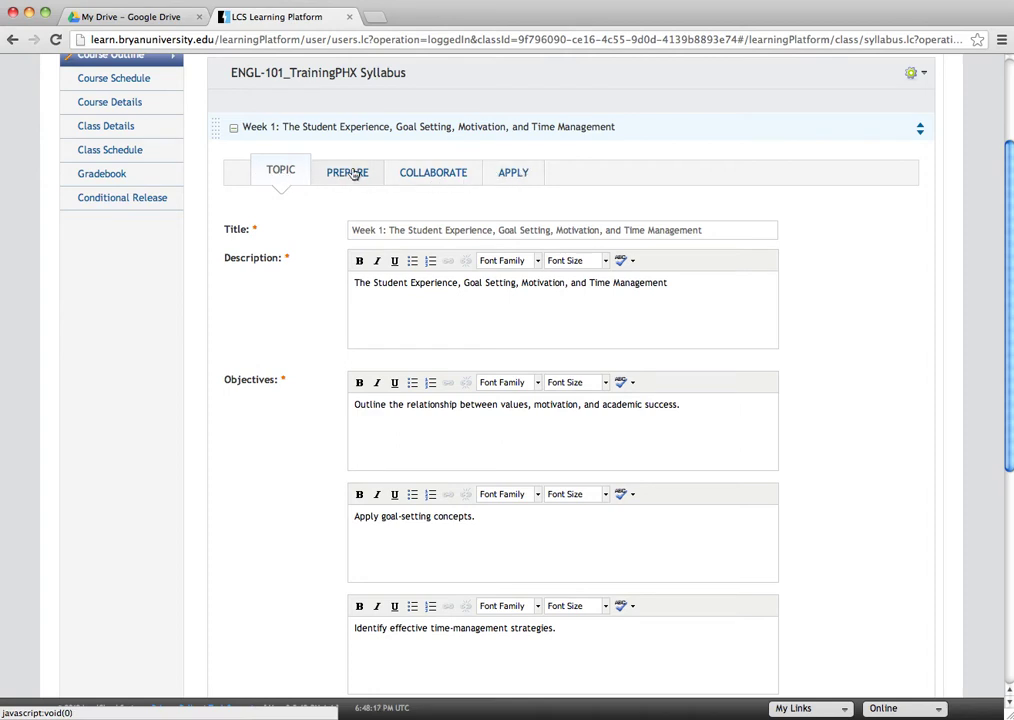
scroll(352, 174, "down", 2)
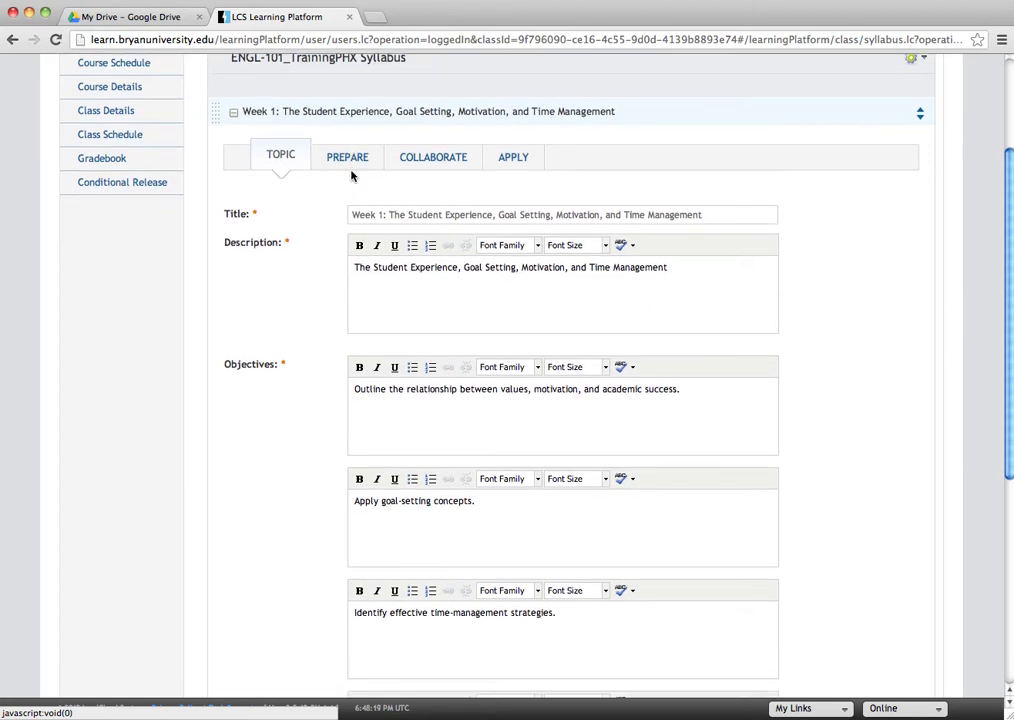
scroll(330, 196, "down", 1)
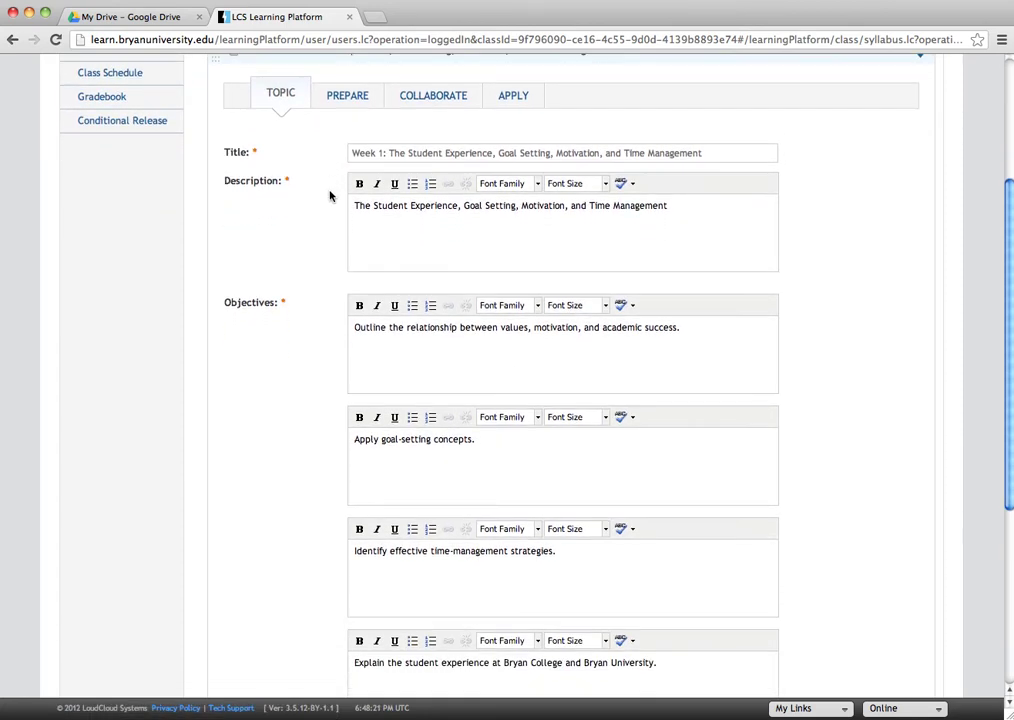
left_click(487, 205)
scroll(516, 256, "down", 6)
scroll(868, 600, "down", 6)
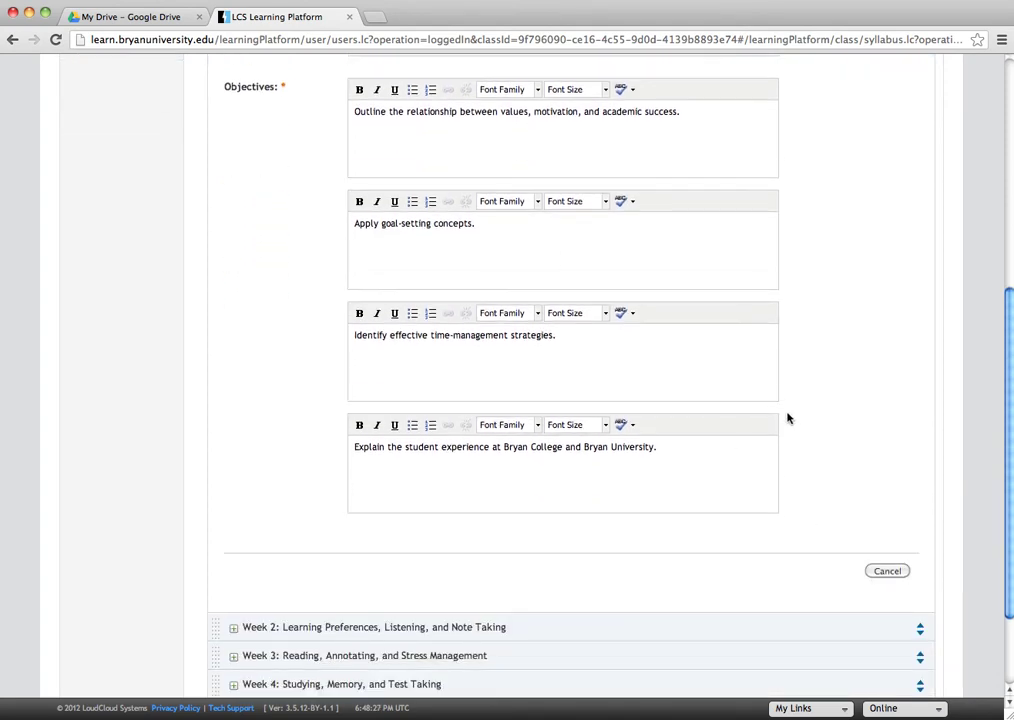
scroll(787, 413, "up", 18)
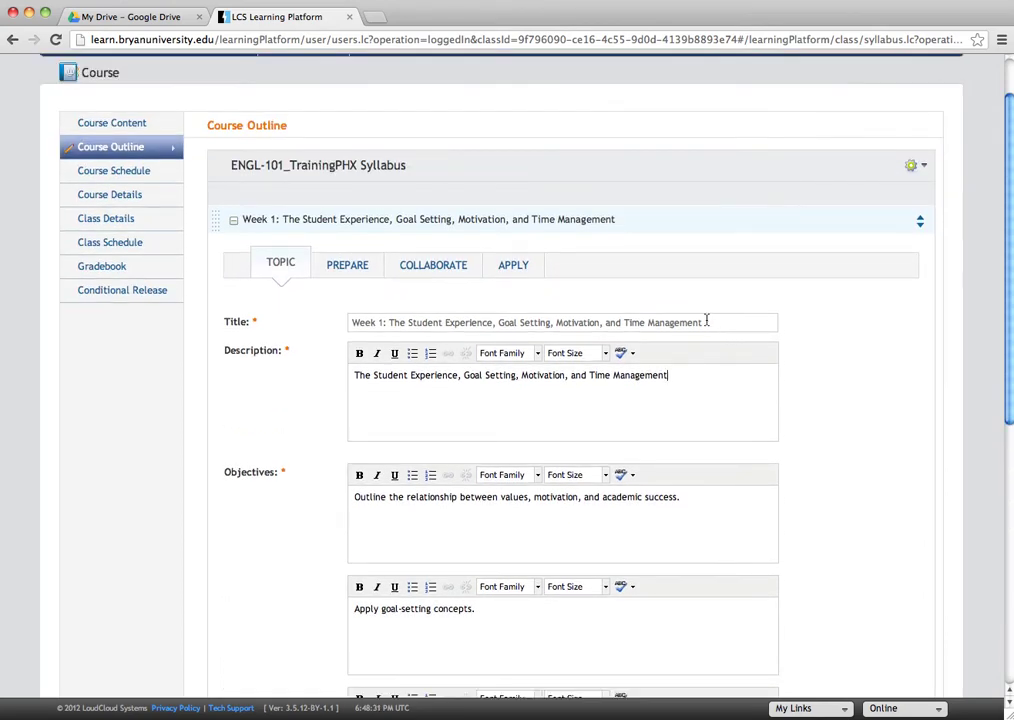
Review the Prepare section of Week 1, including its description and linked content items.
scroll(674, 281, "down", 2)
left_click(341, 213)
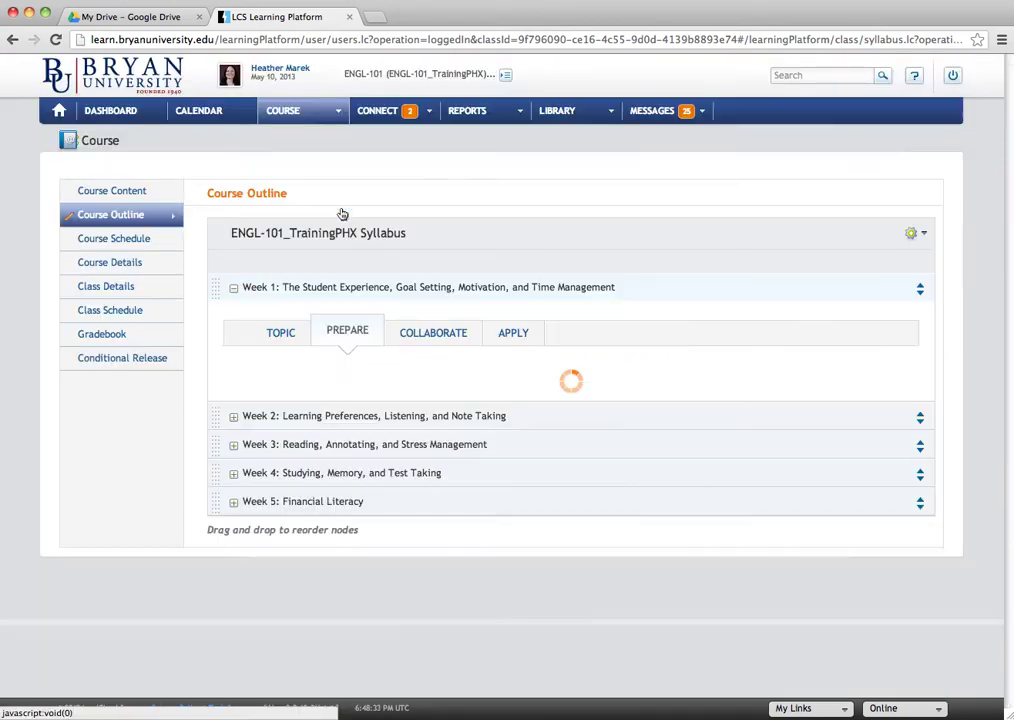
scroll(555, 236, "down", 2)
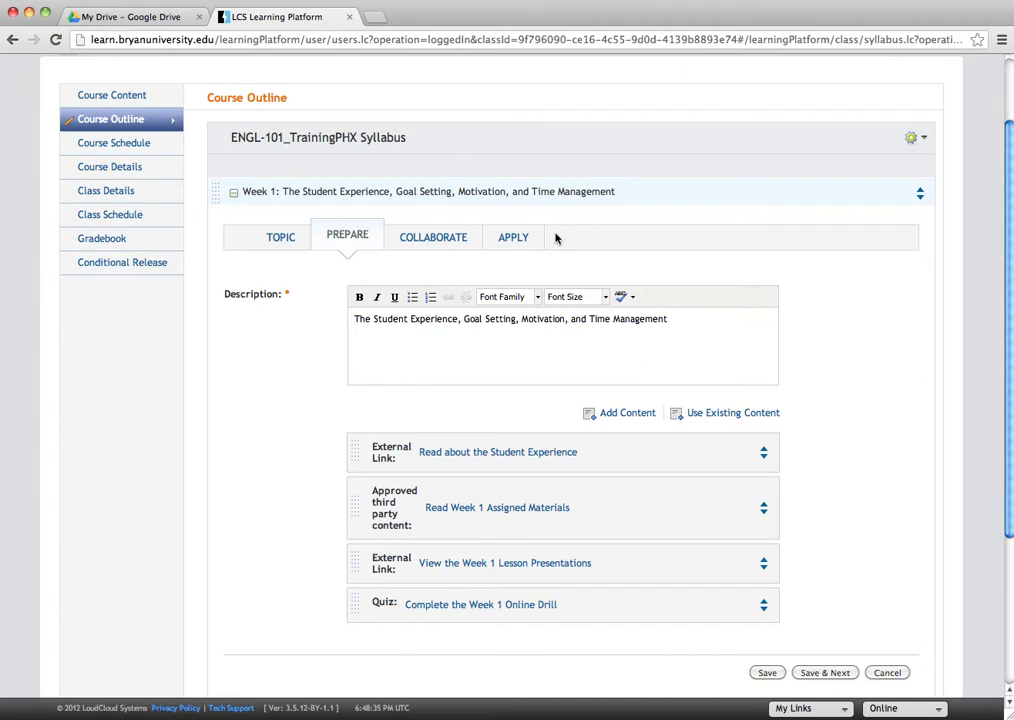
scroll(556, 237, "down", 1)
scroll(267, 305, "down", 3)
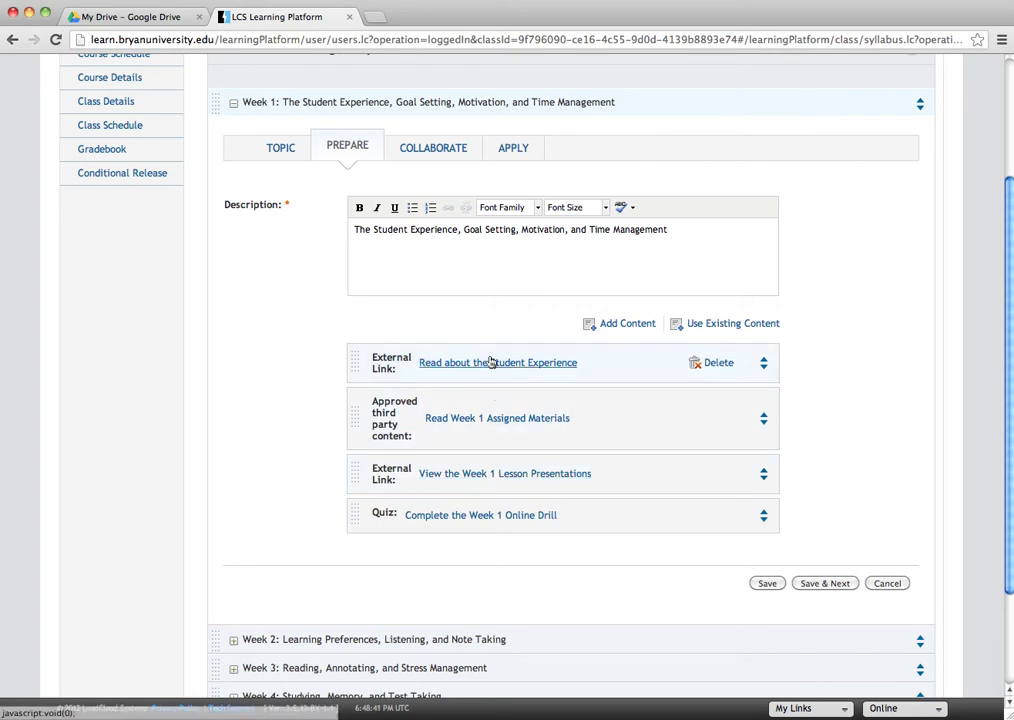
scroll(489, 358, "up", 4)
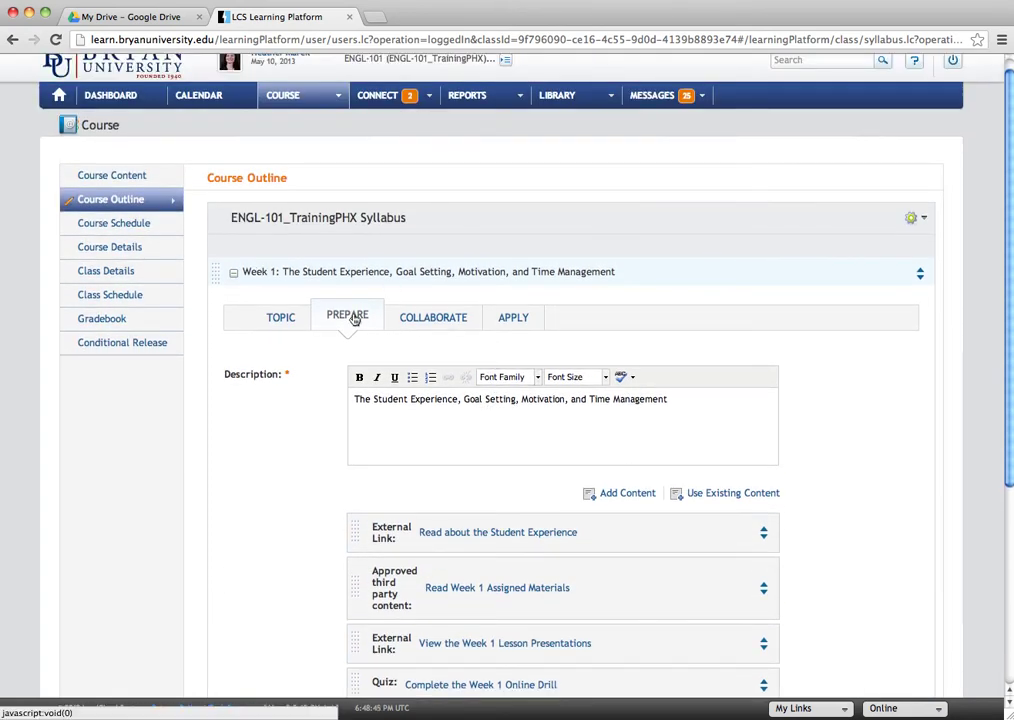
Review the forum topics in Week 1's Collaborate section and collapse the week.
left_click(429, 318)
scroll(337, 372, "down", 1)
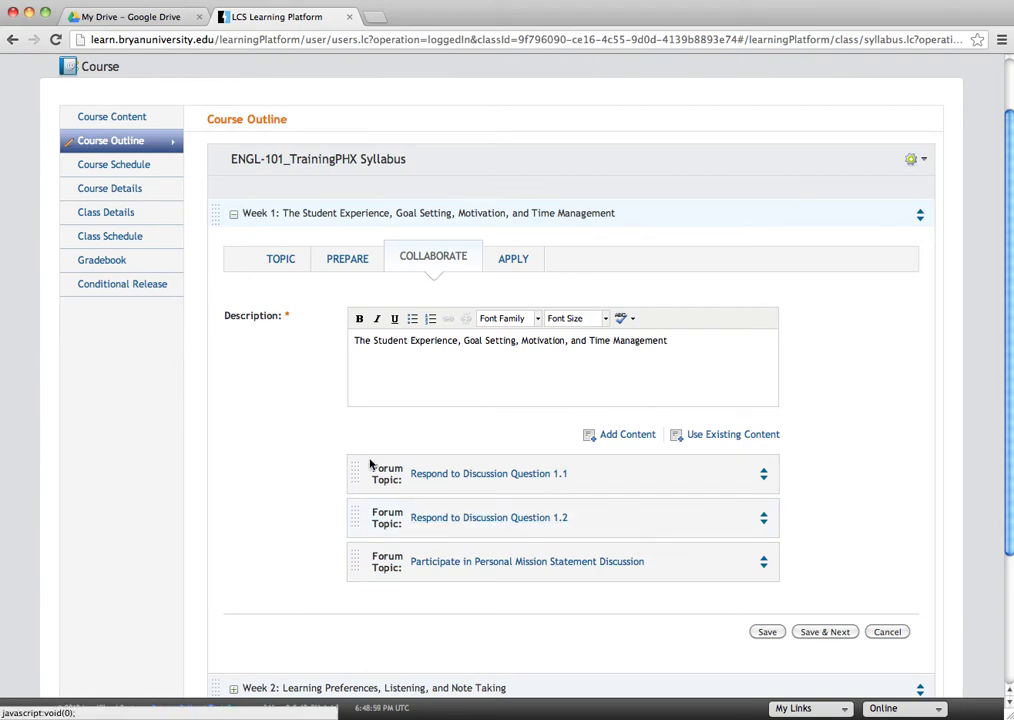
scroll(310, 340, "up", 2)
left_click(230, 291)
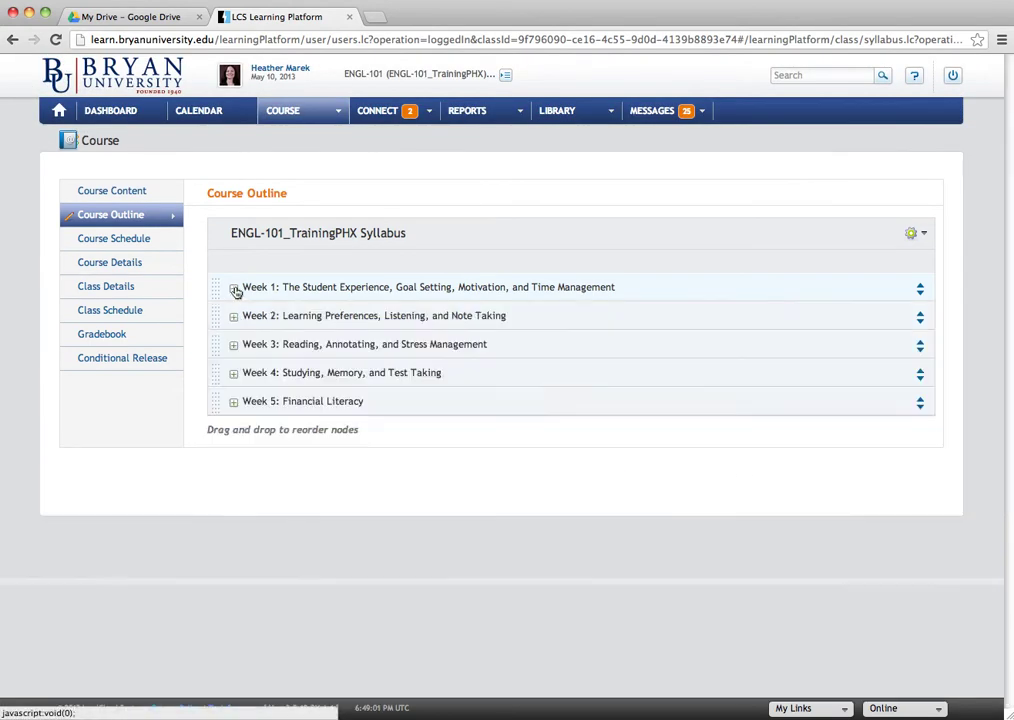
Briefly expand and collapse Week 3 in the outline, and check the syllabus's option for adding a topic.
left_click(234, 346)
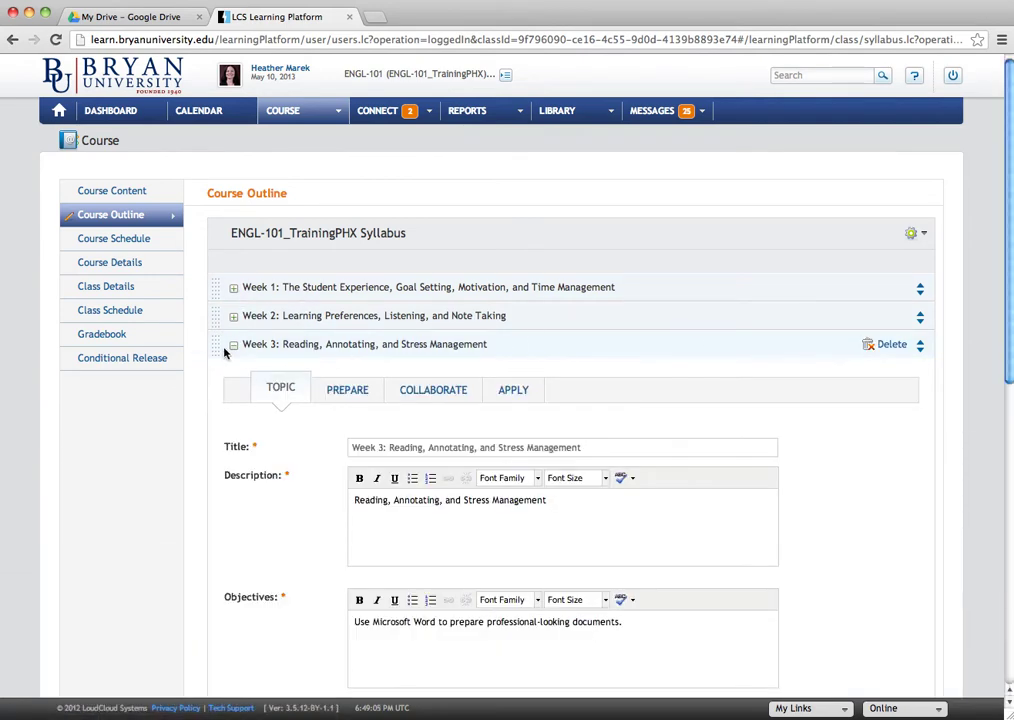
left_click(232, 345)
left_click(919, 236)
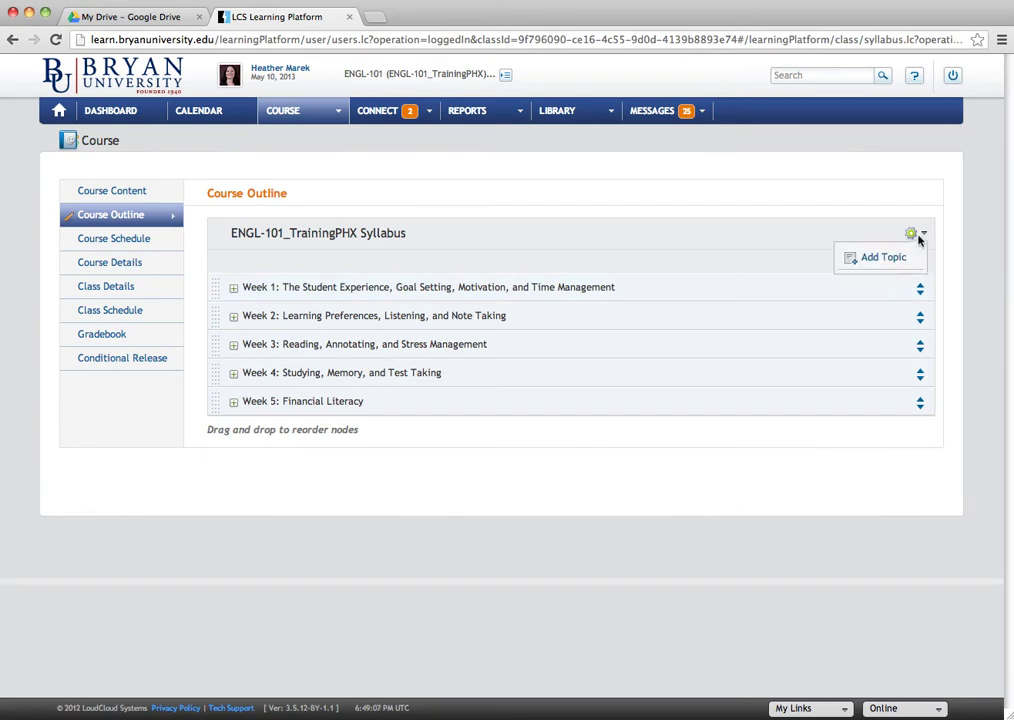
left_click(926, 234)
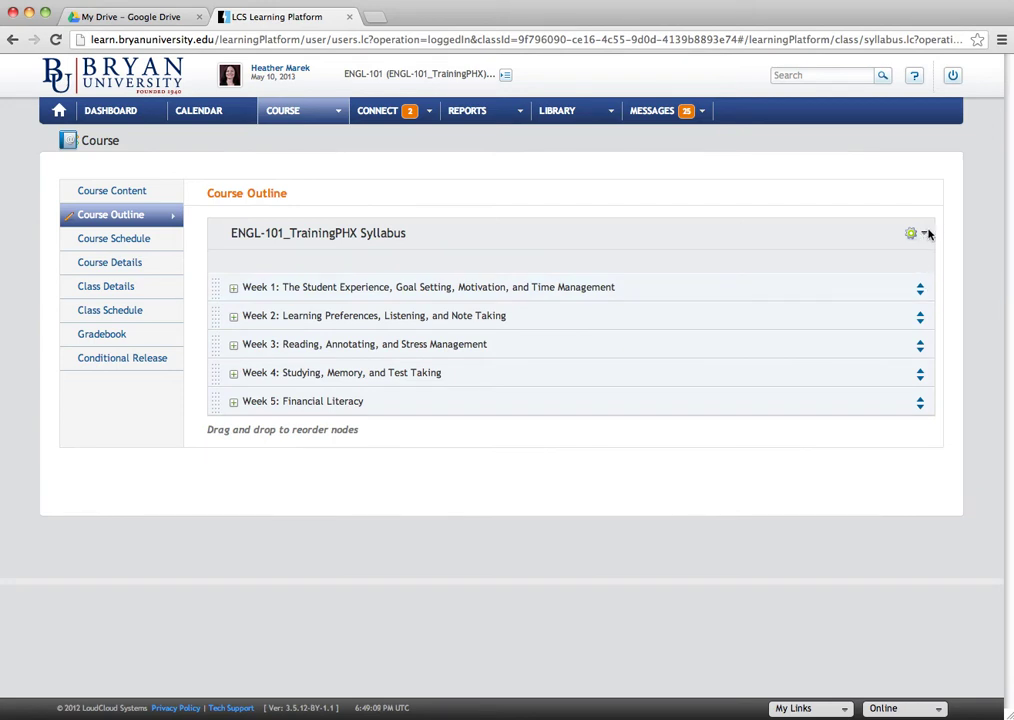
left_click(925, 235)
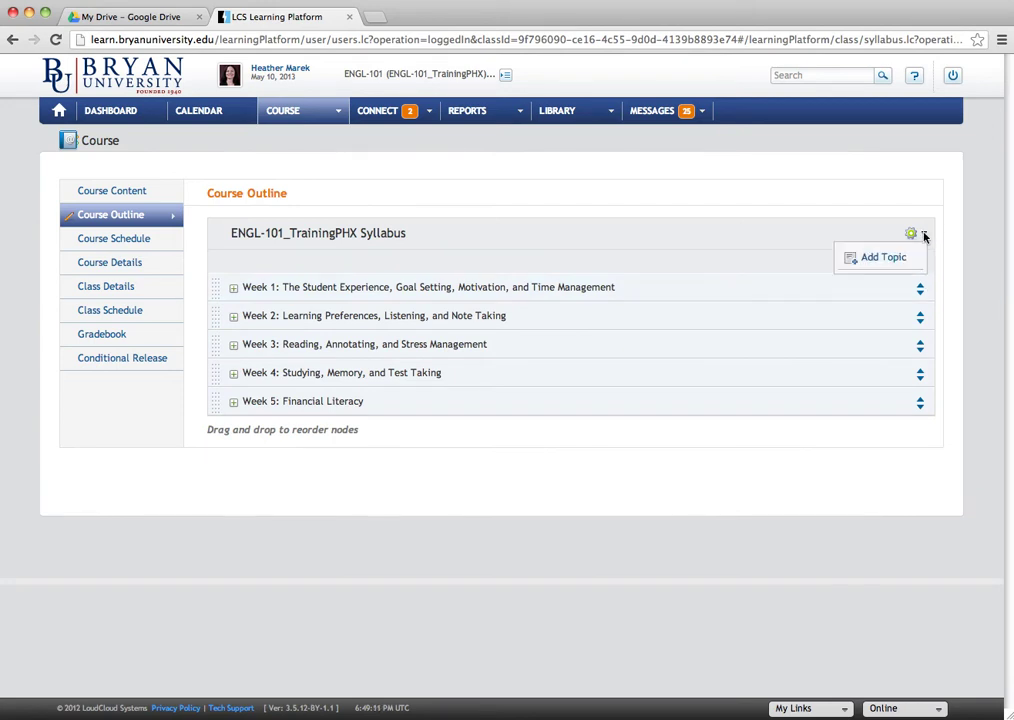
left_click(872, 258)
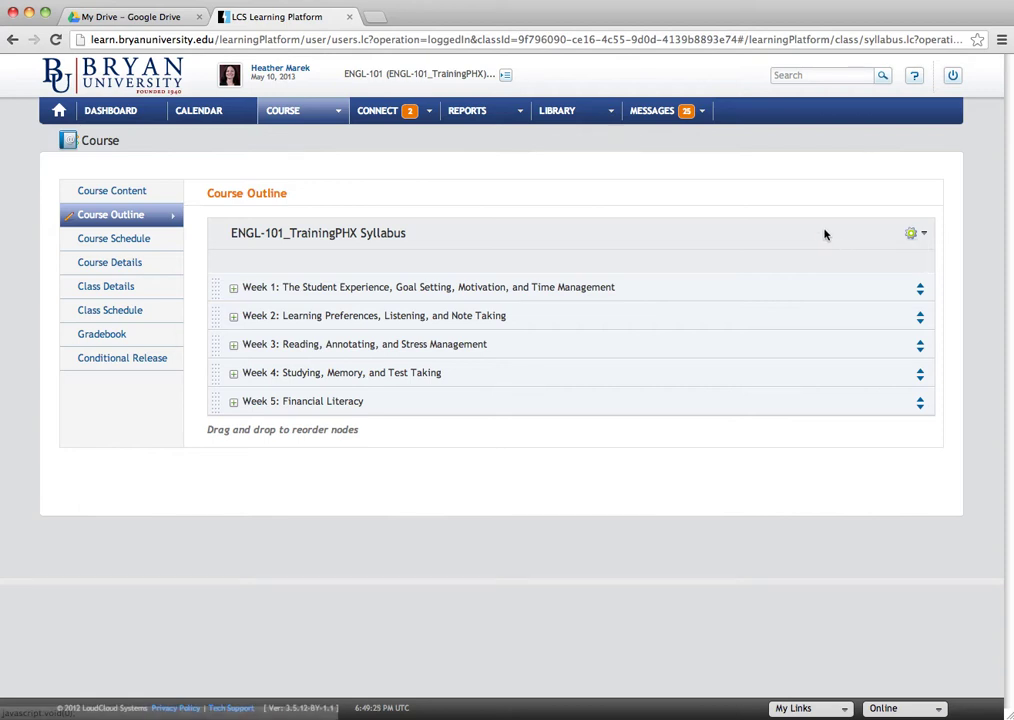
Swap Week 1 with Week 2 in the course outline and restore the original order.
left_click(921, 294)
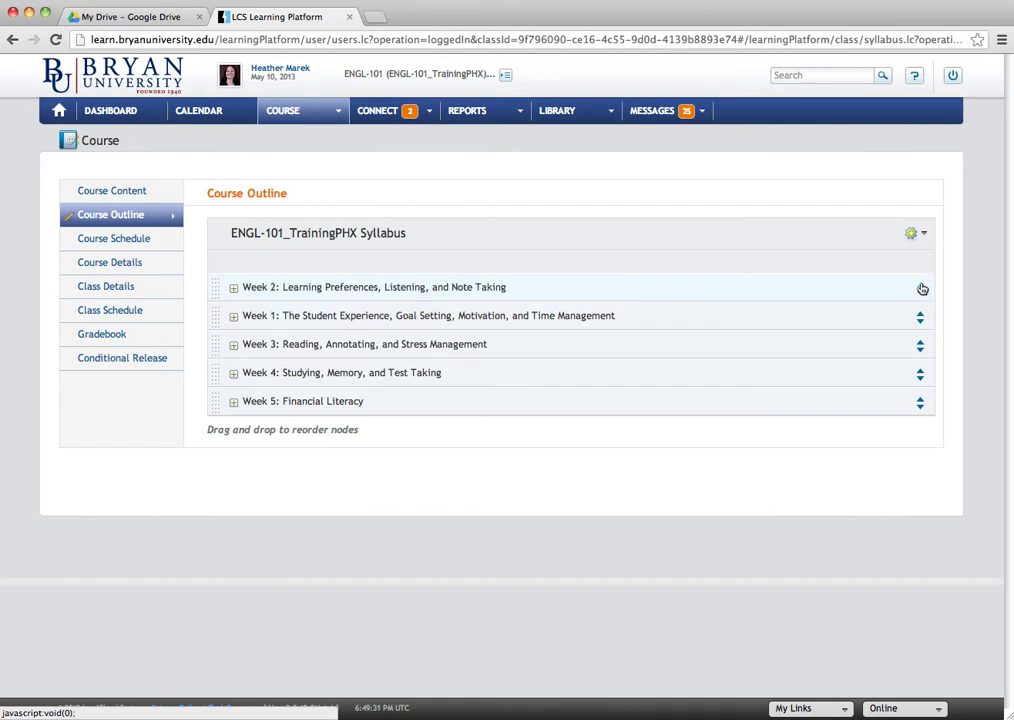
left_click(921, 315)
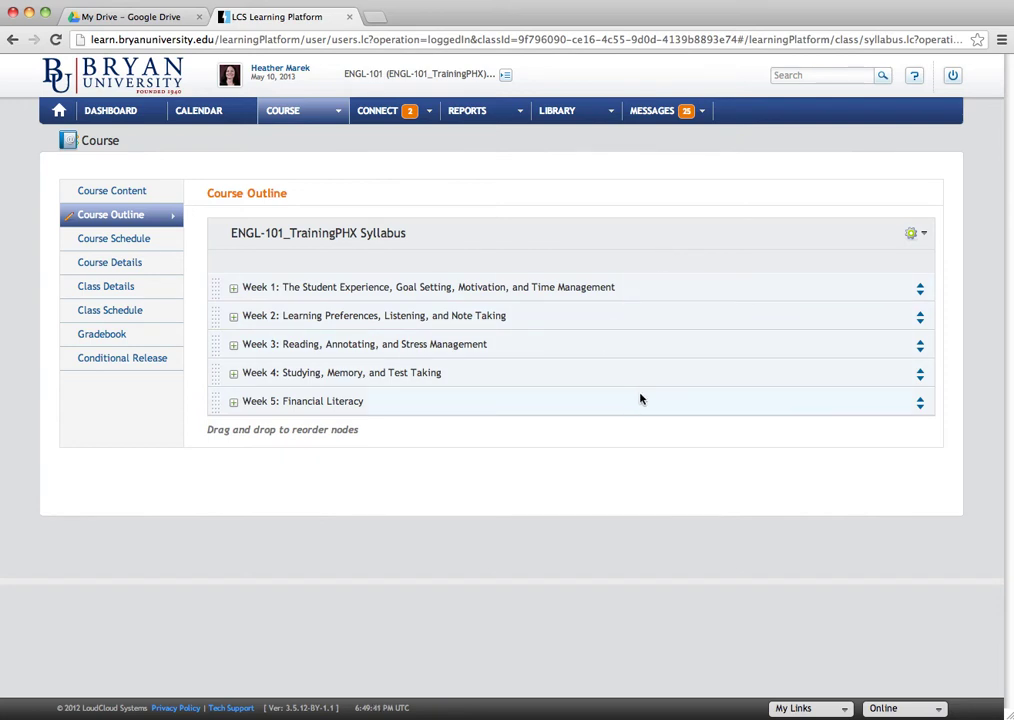
Open the course schedule and review Week 1's learning objectives and its Prepare, Collaborate and Apply items.
left_click(113, 240)
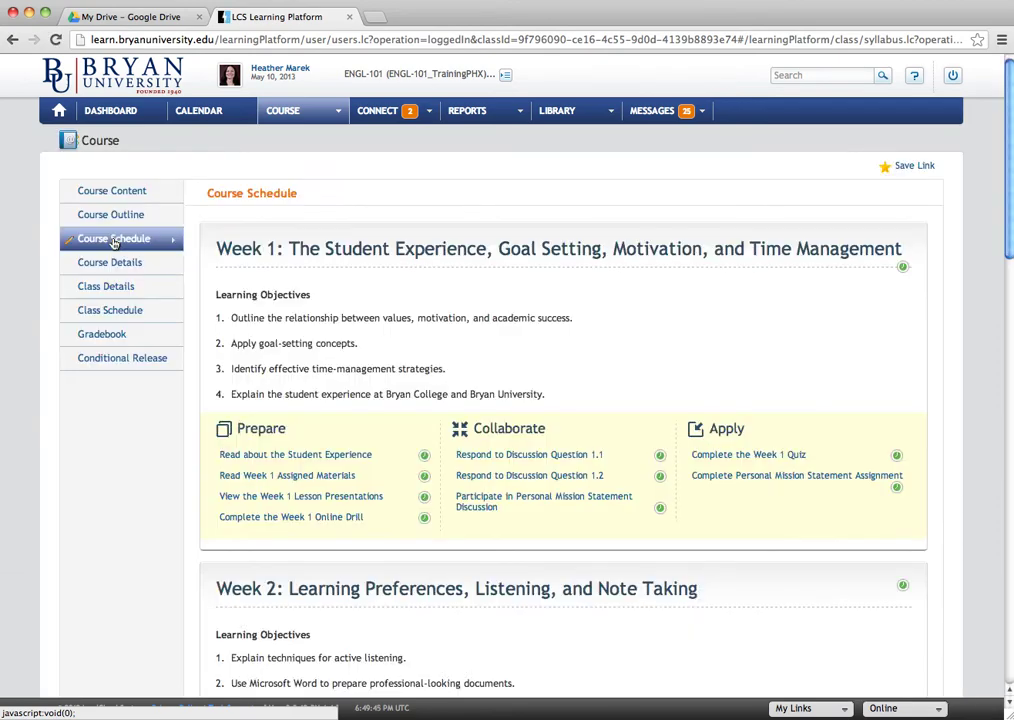
scroll(474, 248, "down", 1)
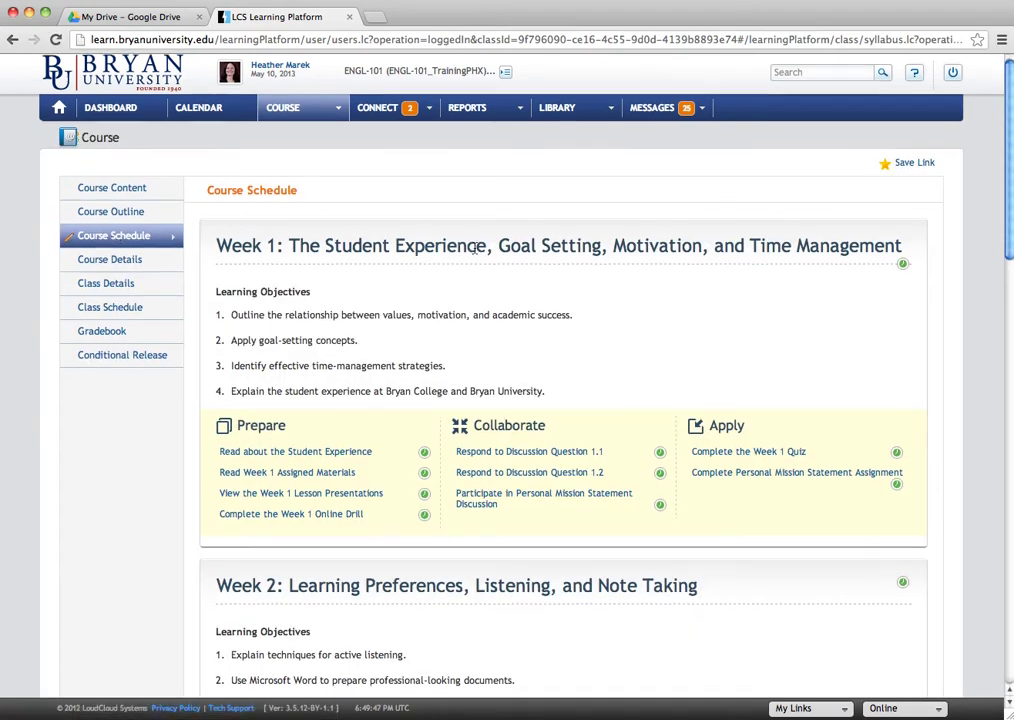
scroll(474, 248, "down", 3)
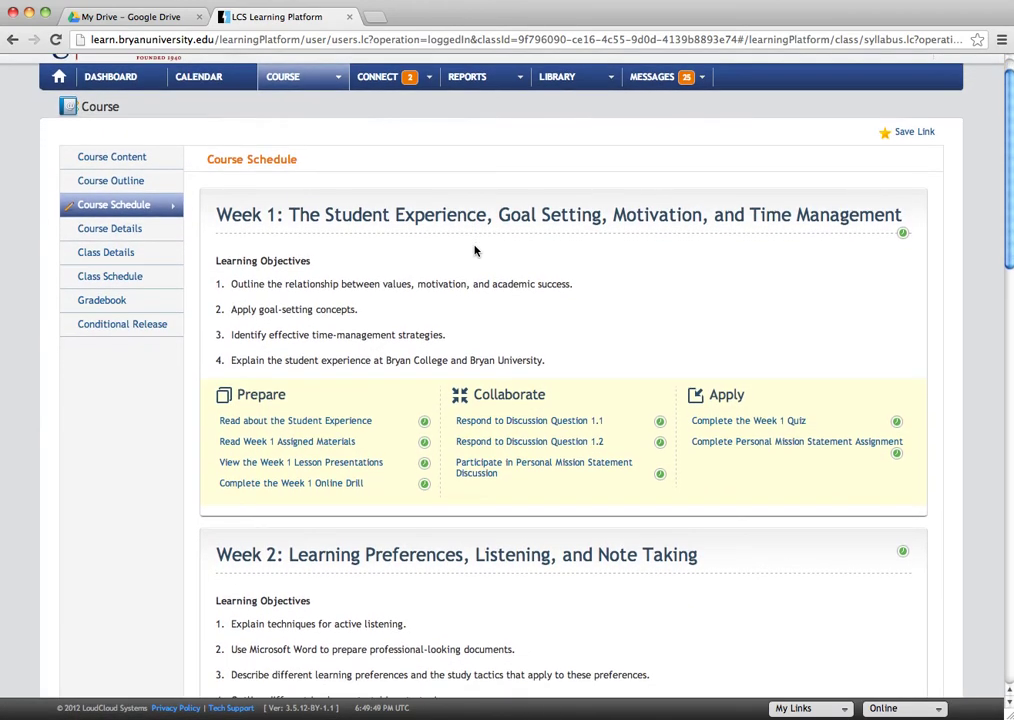
scroll(474, 250, "down", 1)
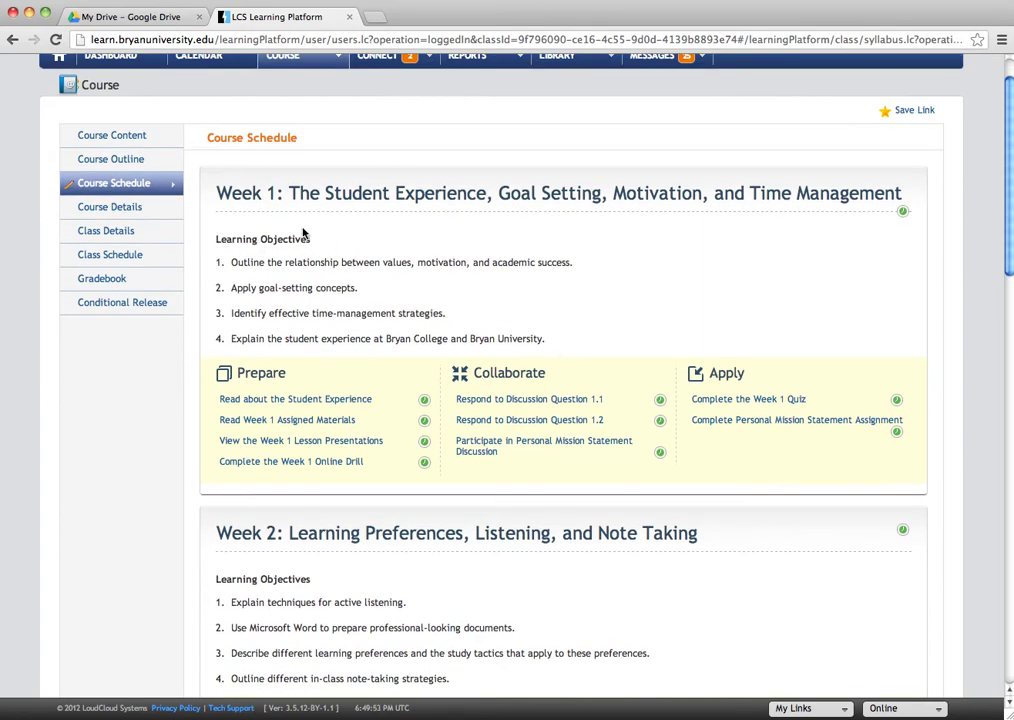
Review the weekly learning objectives and Prepare, Collaborate and Apply items across the course schedule.
scroll(304, 233, "down", 5)
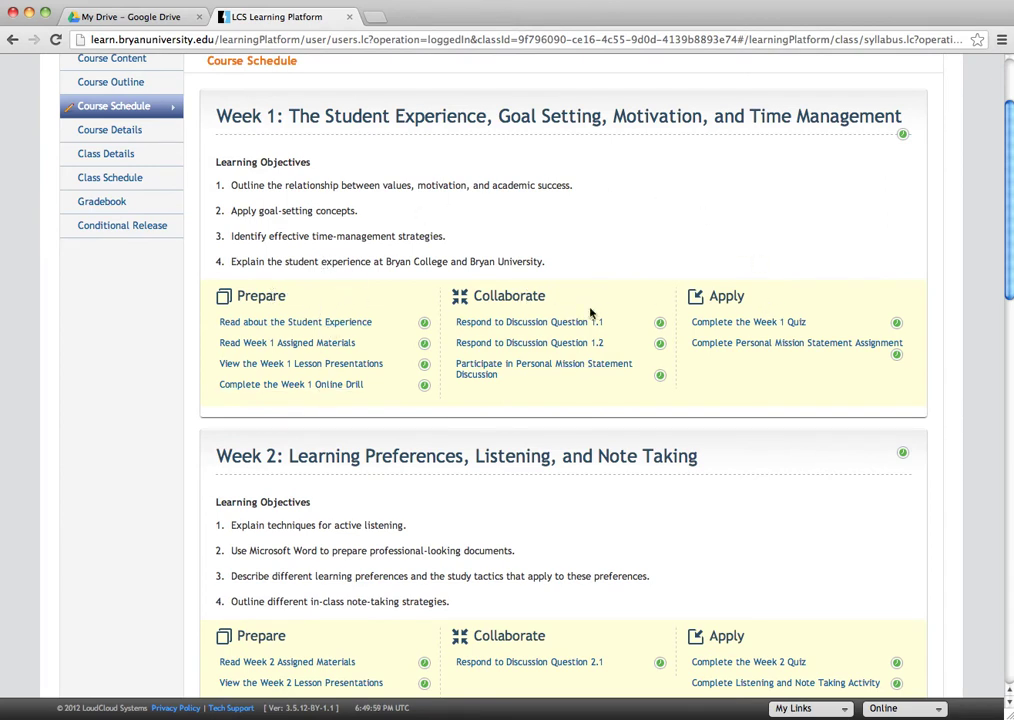
scroll(715, 268, "up", 3)
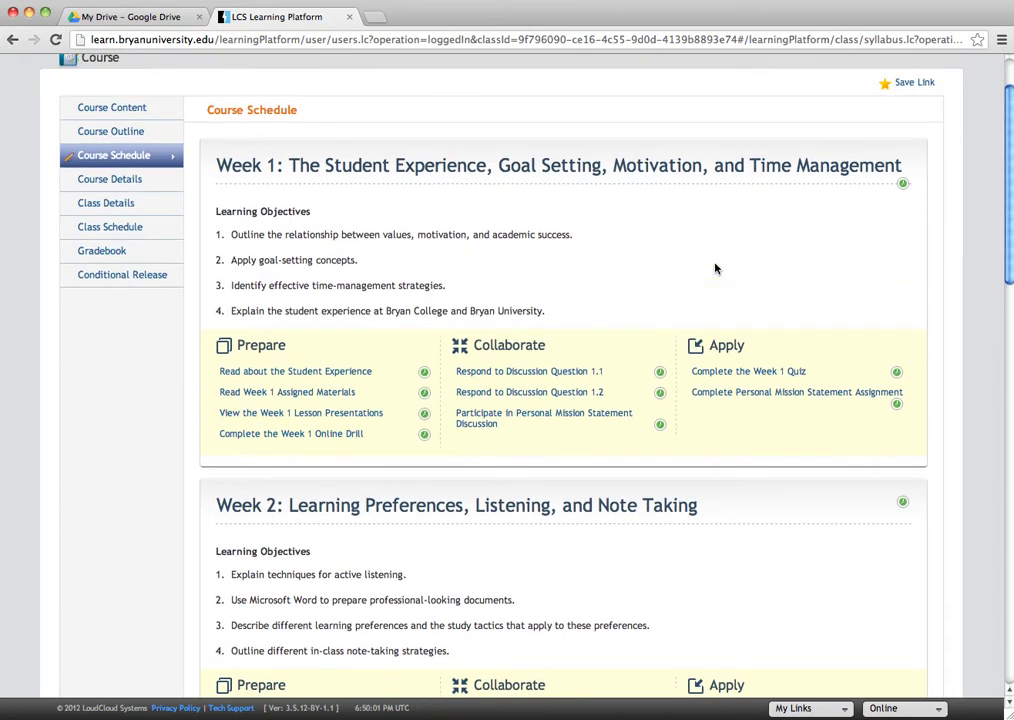
scroll(539, 255, "down", 1)
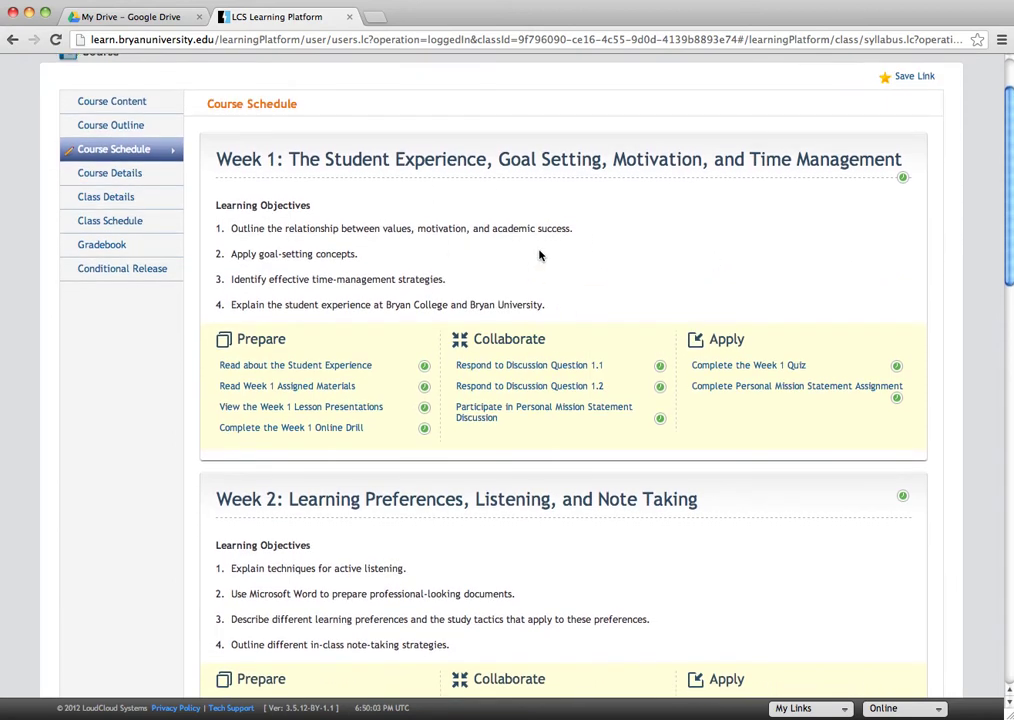
scroll(539, 255, "down", 1)
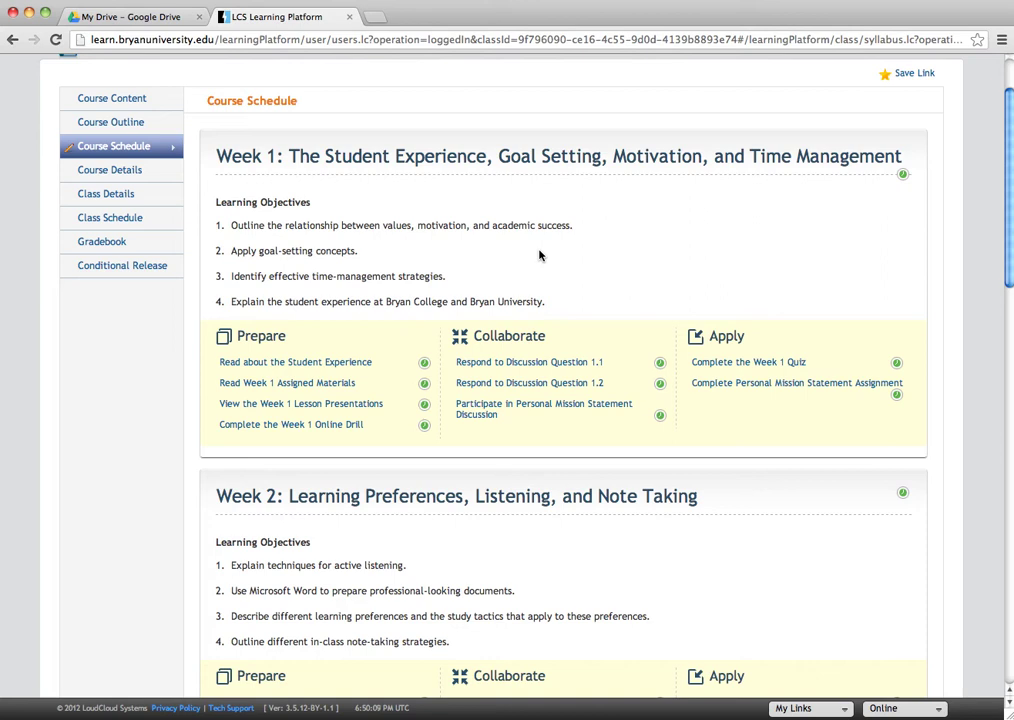
scroll(539, 255, "down", 5)
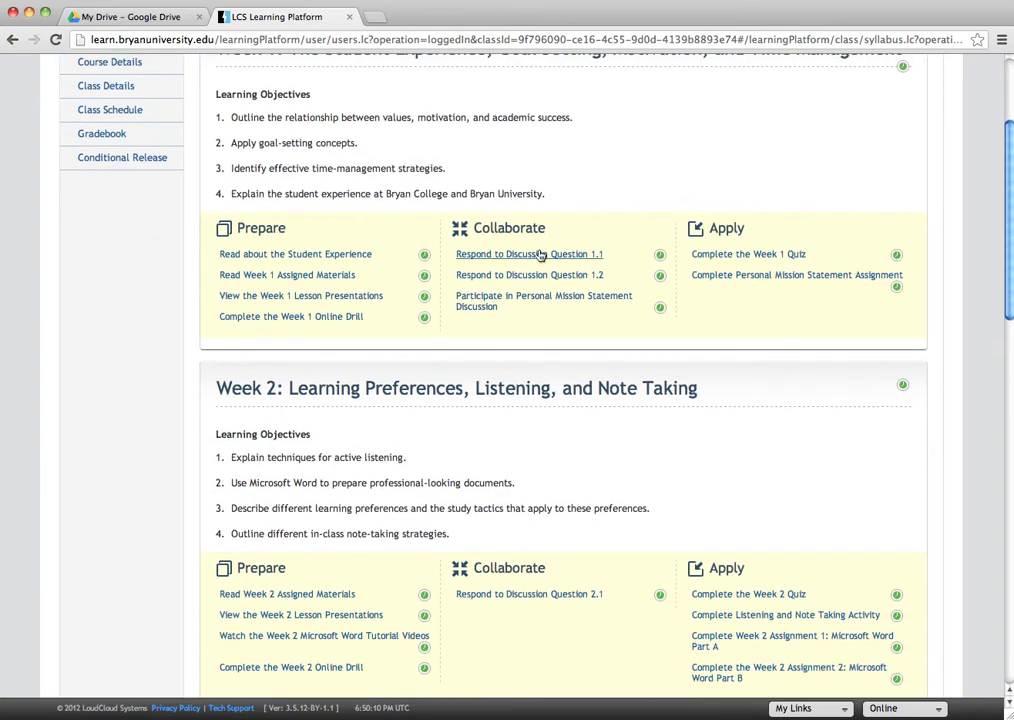
scroll(539, 255, "down", 15)
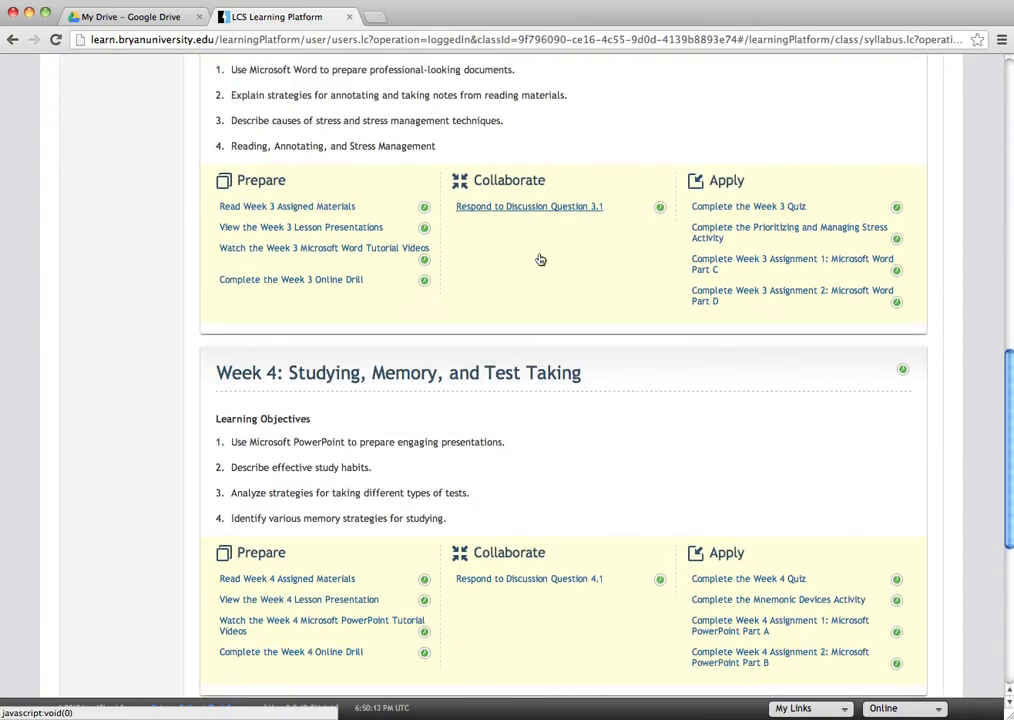
scroll(539, 259, "down", 1)
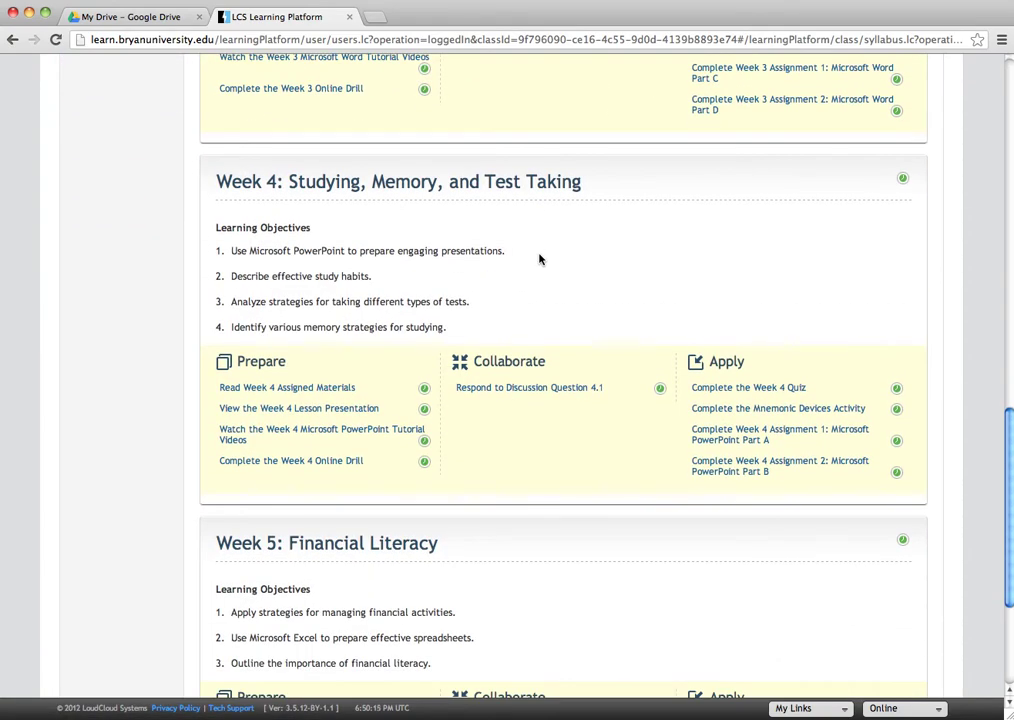
scroll(539, 259, "up", 7)
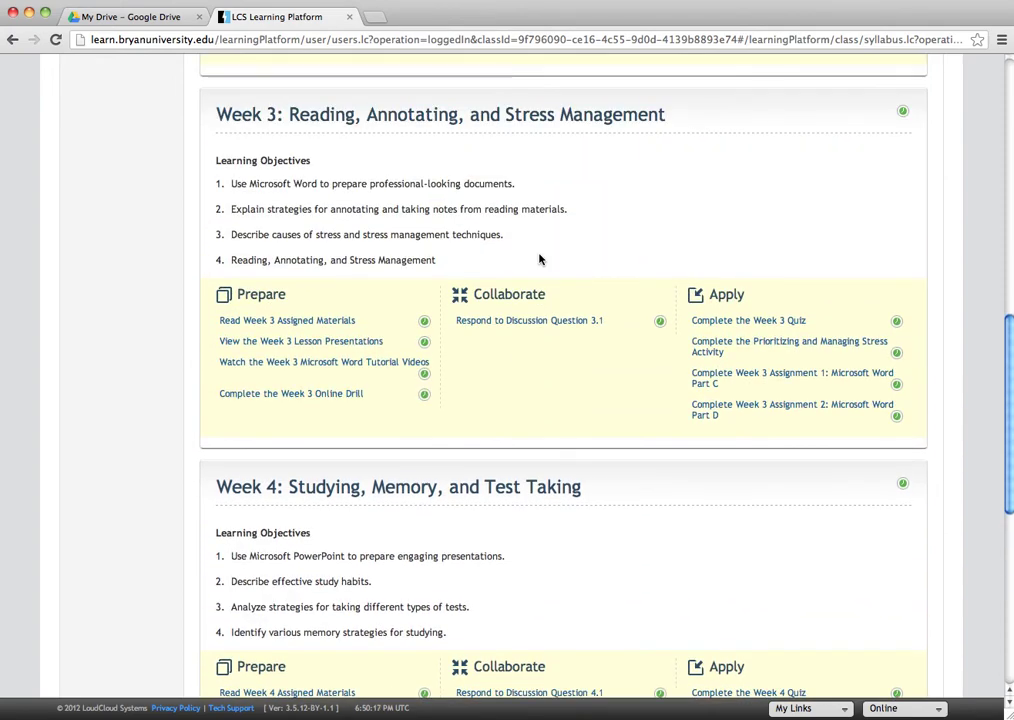
scroll(539, 259, "up", 2)
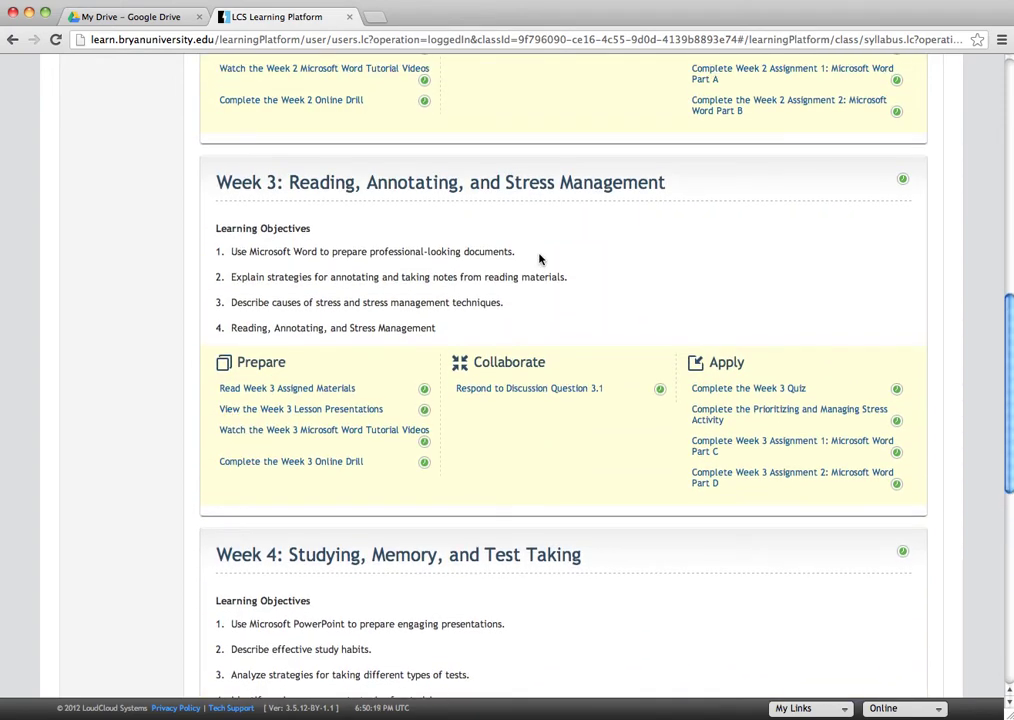
Check the visibility date options for Week 3's assigned reading materials, and leave without saving.
scroll(539, 259, "up", 1)
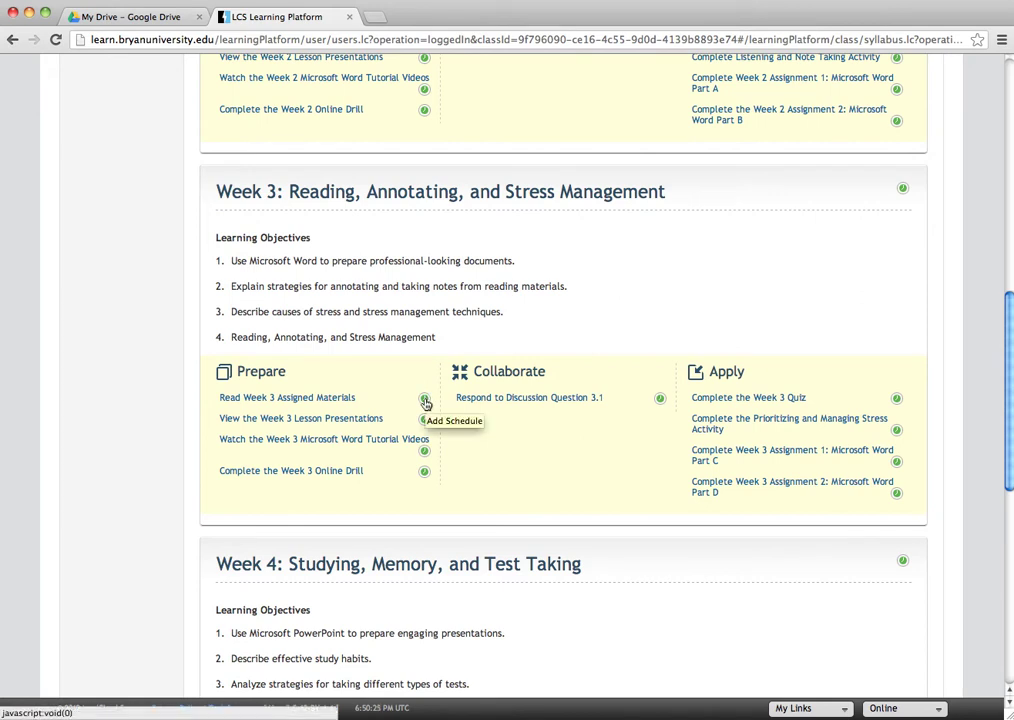
left_click(424, 400)
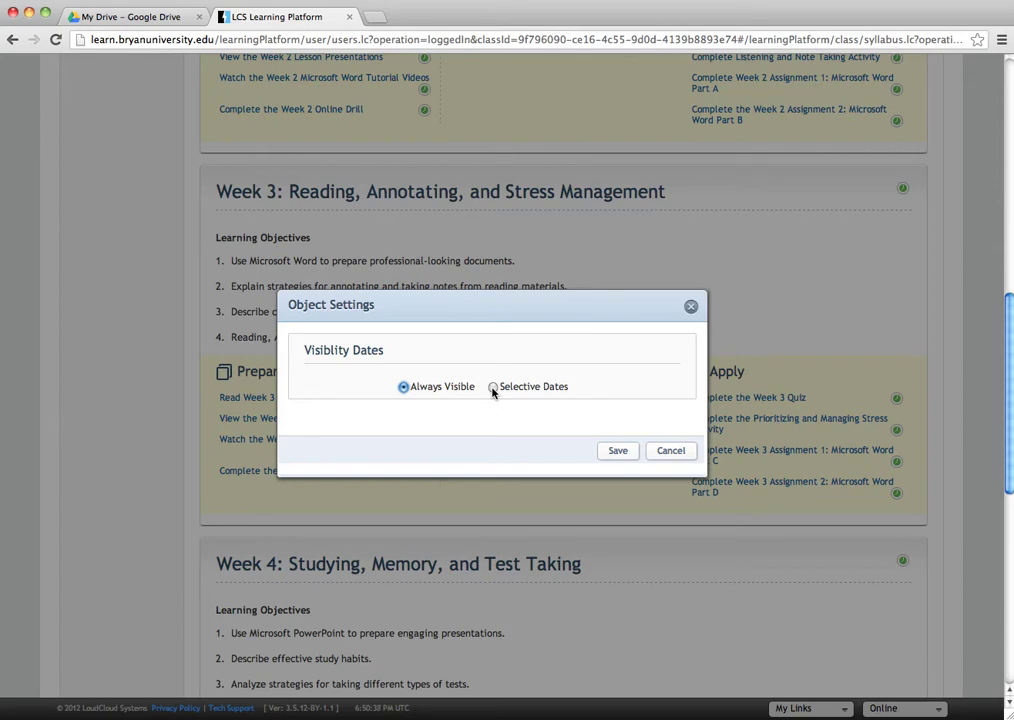
left_click(670, 452)
Open the course details and review the description, required textbook, weekly hours table and course objectives.
scroll(640, 282, "up", 5)
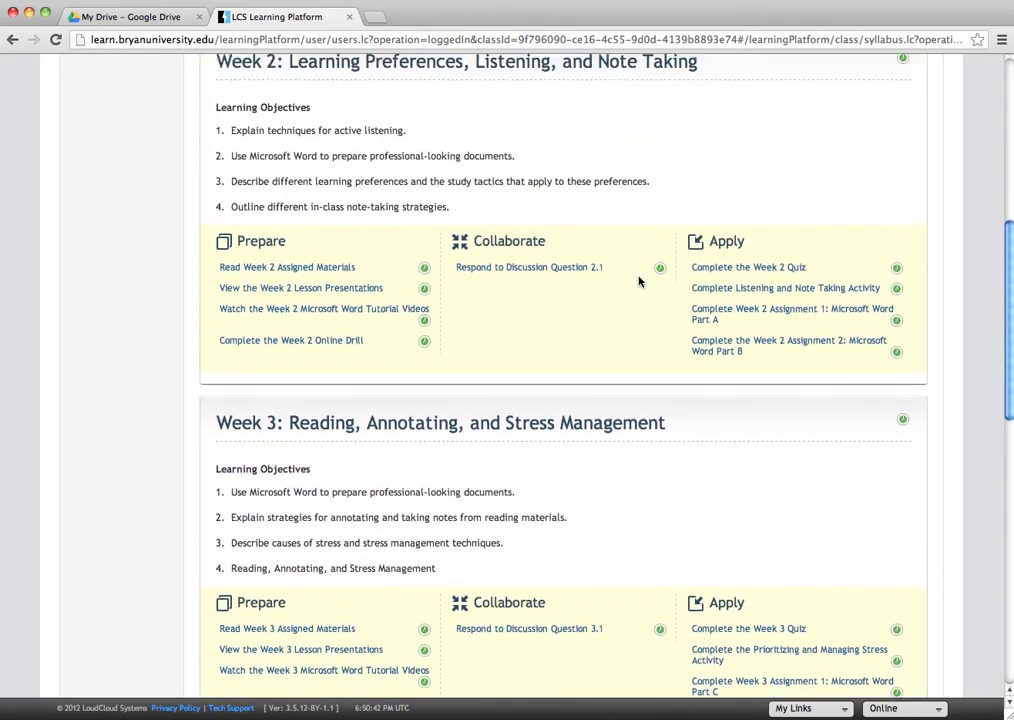
scroll(640, 282, "up", 8)
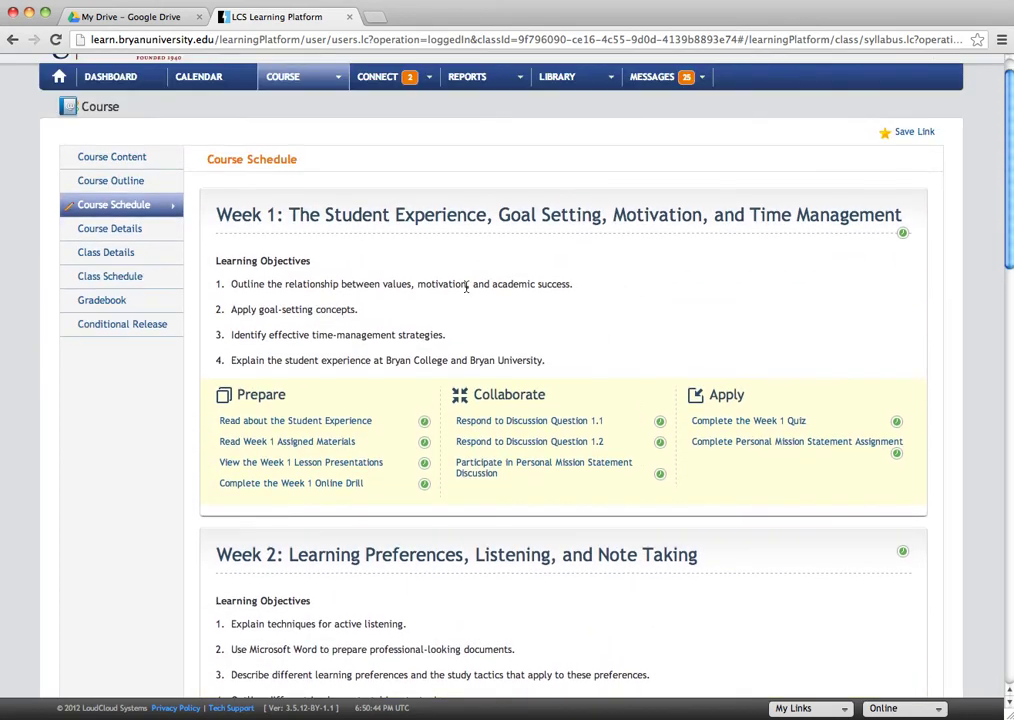
left_click(111, 229)
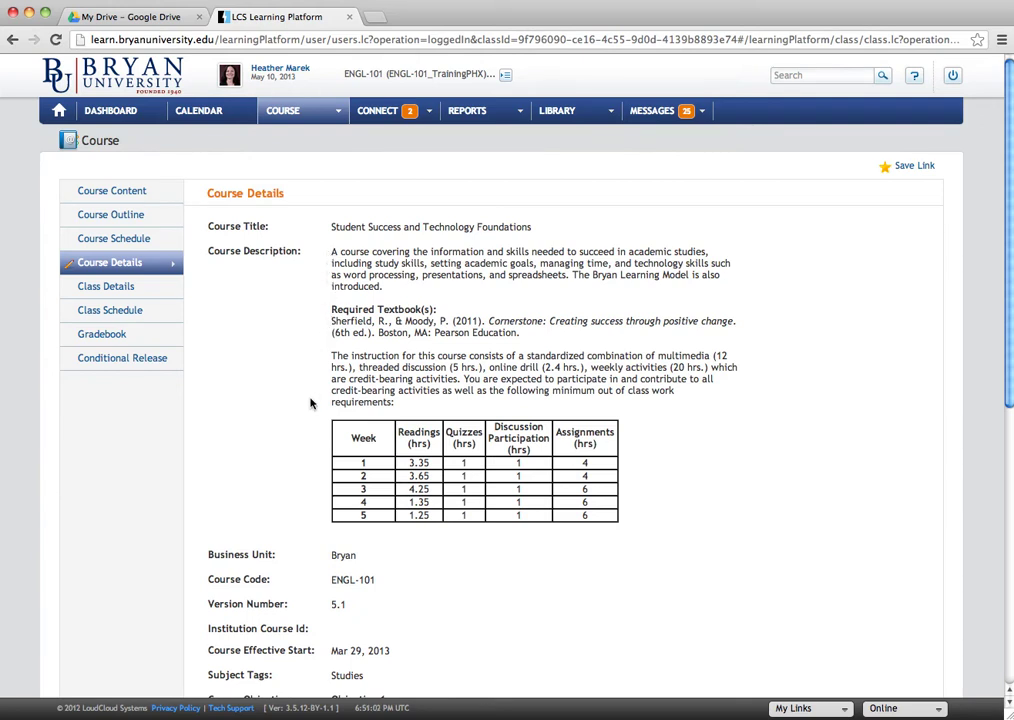
scroll(312, 400, "down", 3)
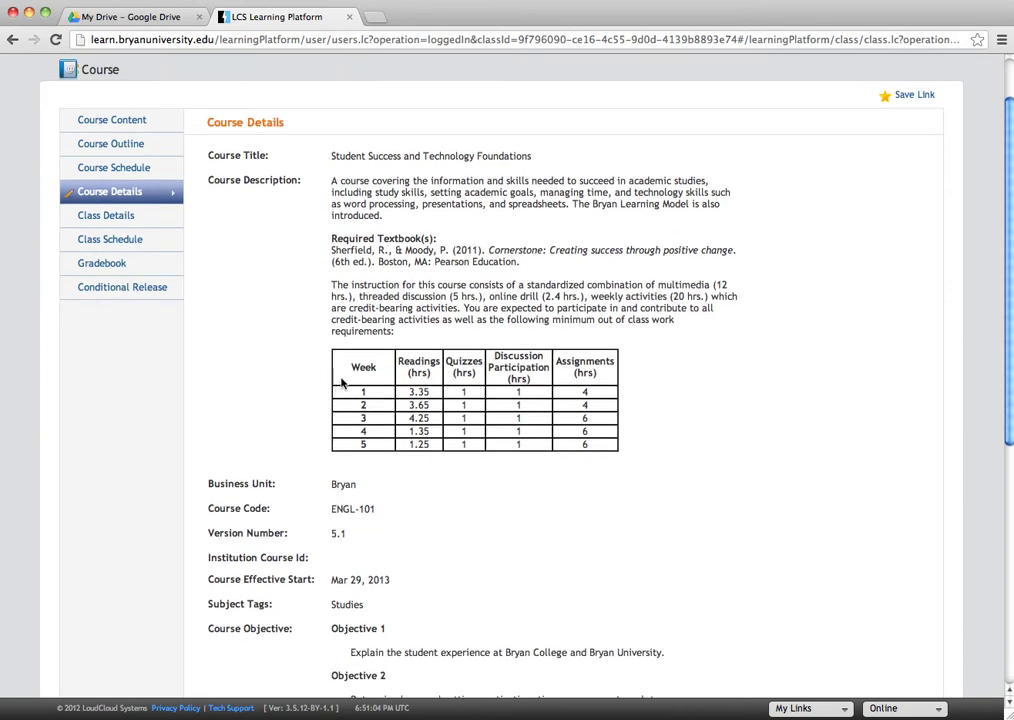
scroll(344, 366, "down", 1)
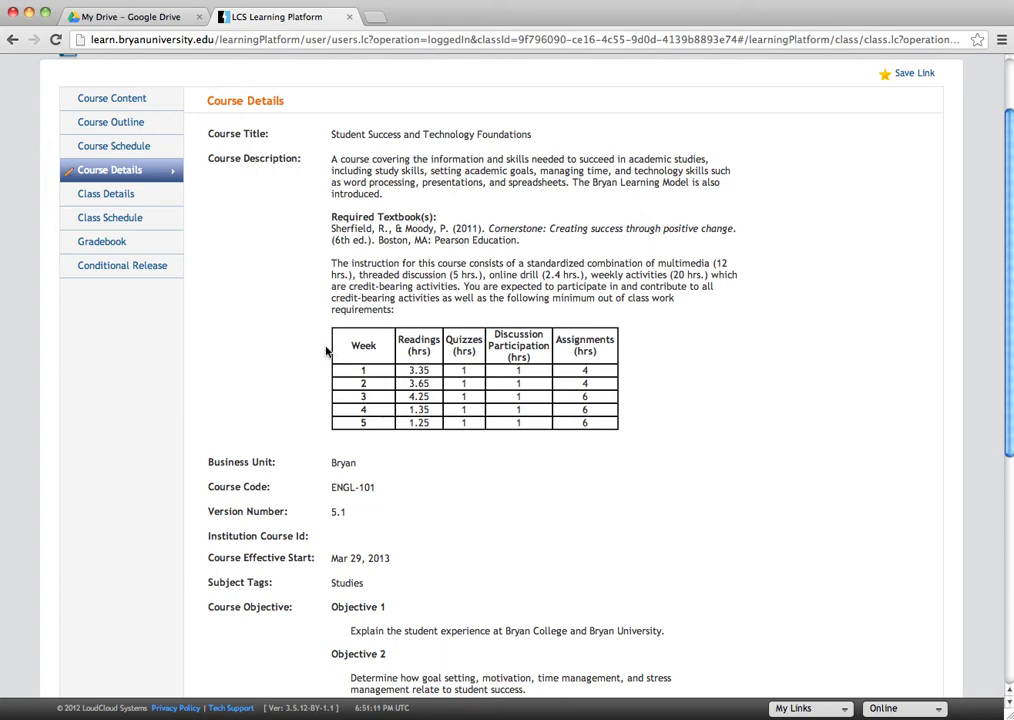
scroll(330, 348, "down", 3)
scroll(330, 347, "down", 3)
scroll(389, 348, "down", 3)
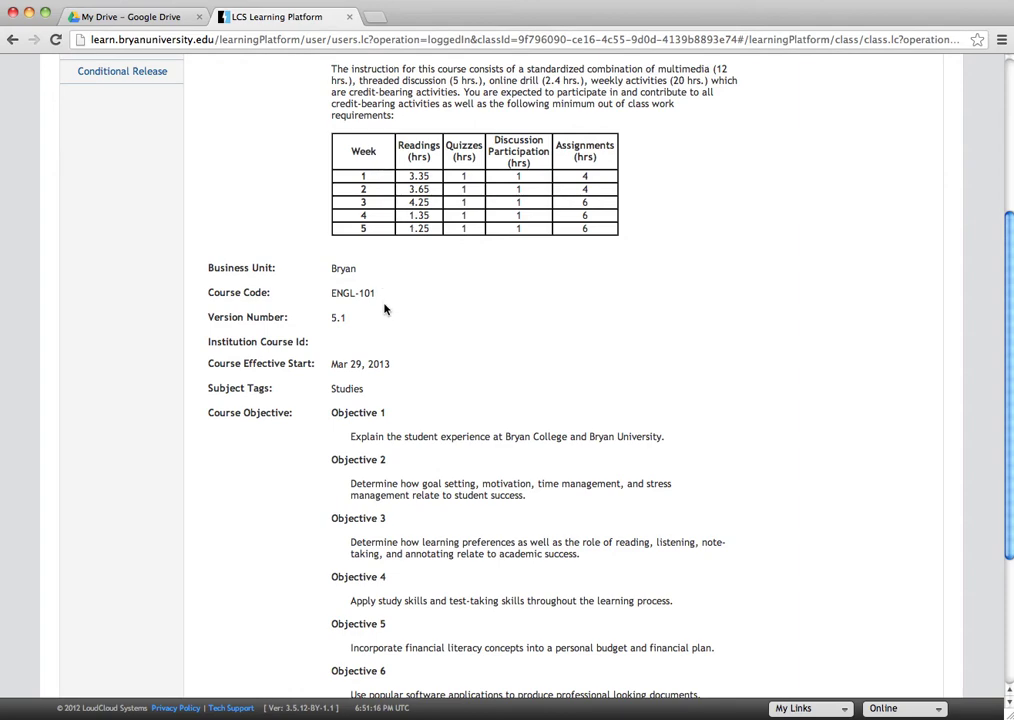
scroll(385, 310, "down", 3)
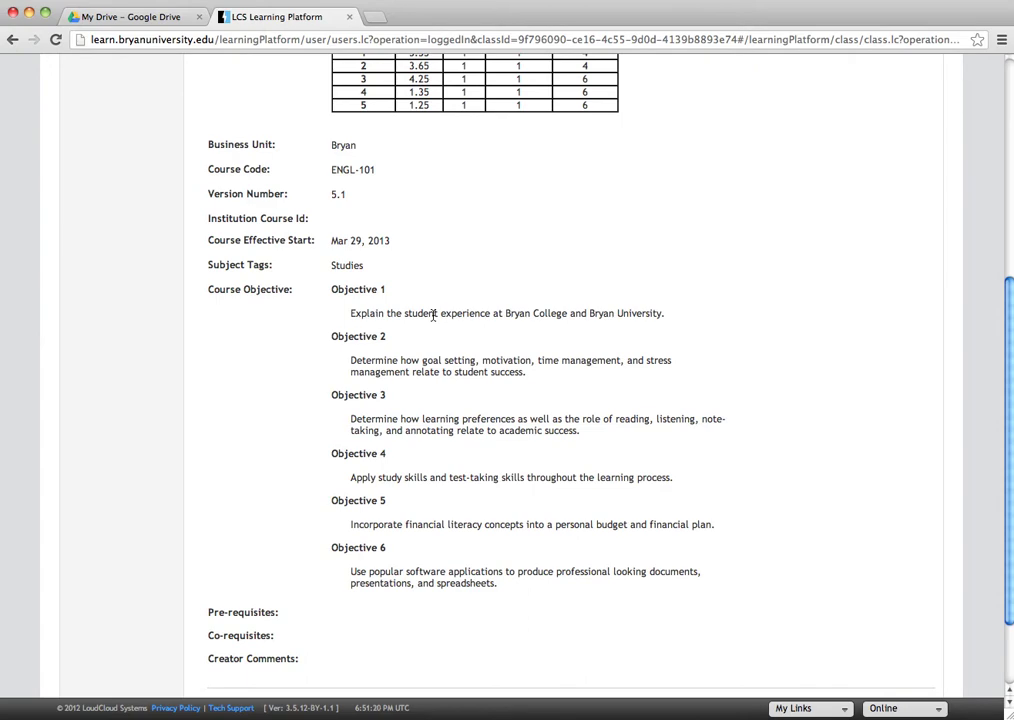
scroll(433, 315, "down", 1)
scroll(433, 315, "up", 8)
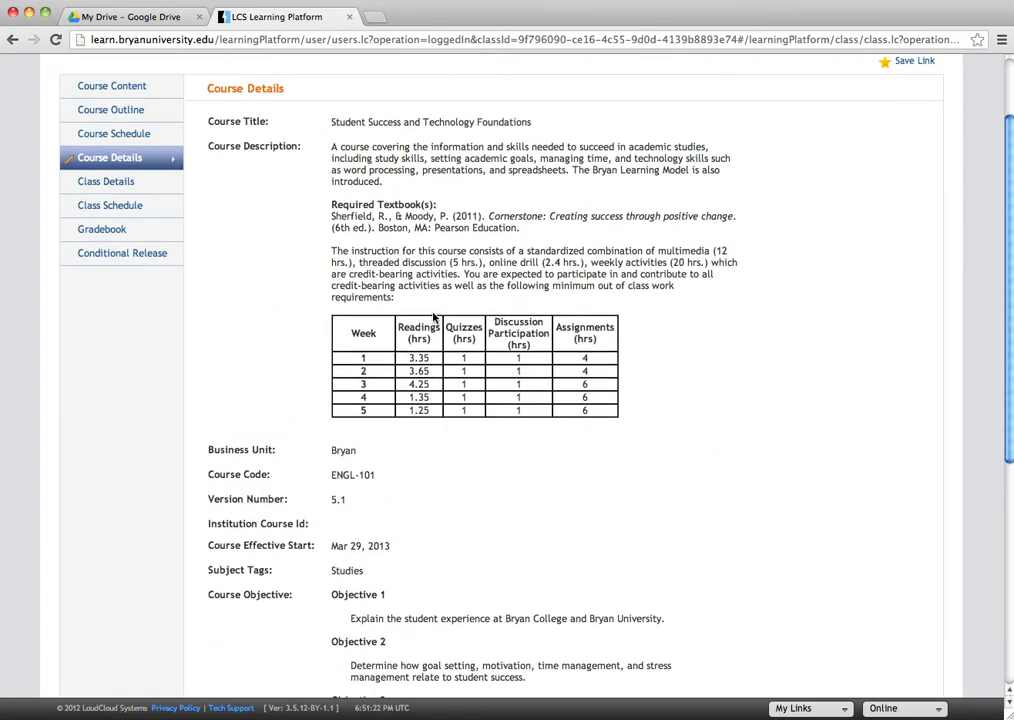
View the class details with the term and access dates, and open the class schedule.
scroll(433, 317, "up", 2)
left_click(118, 289)
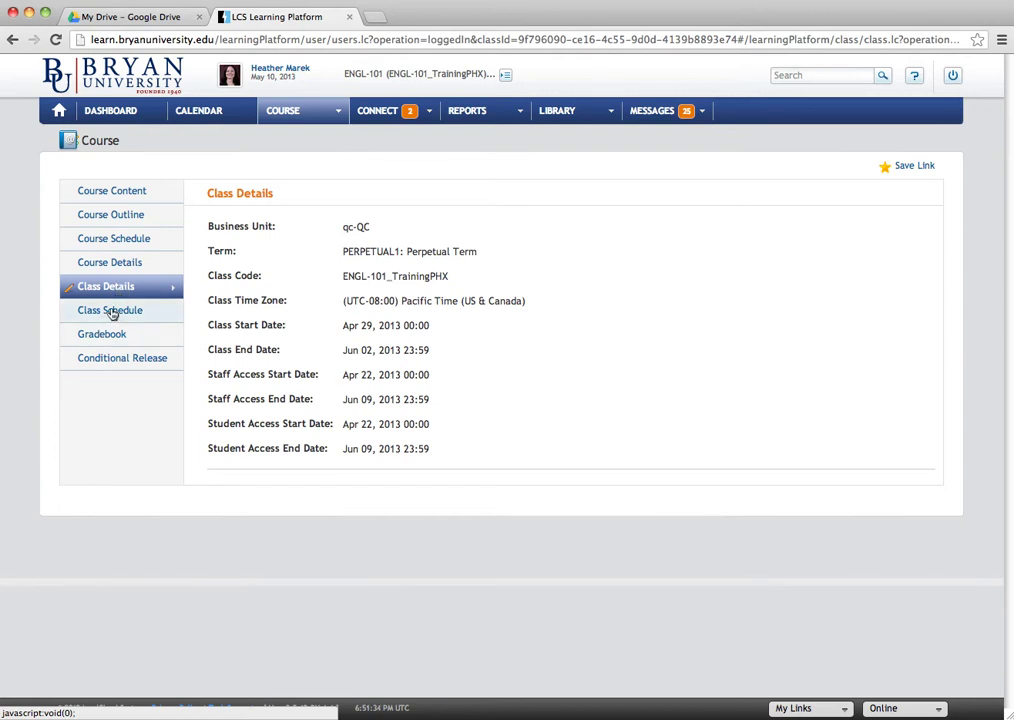
left_click(110, 311)
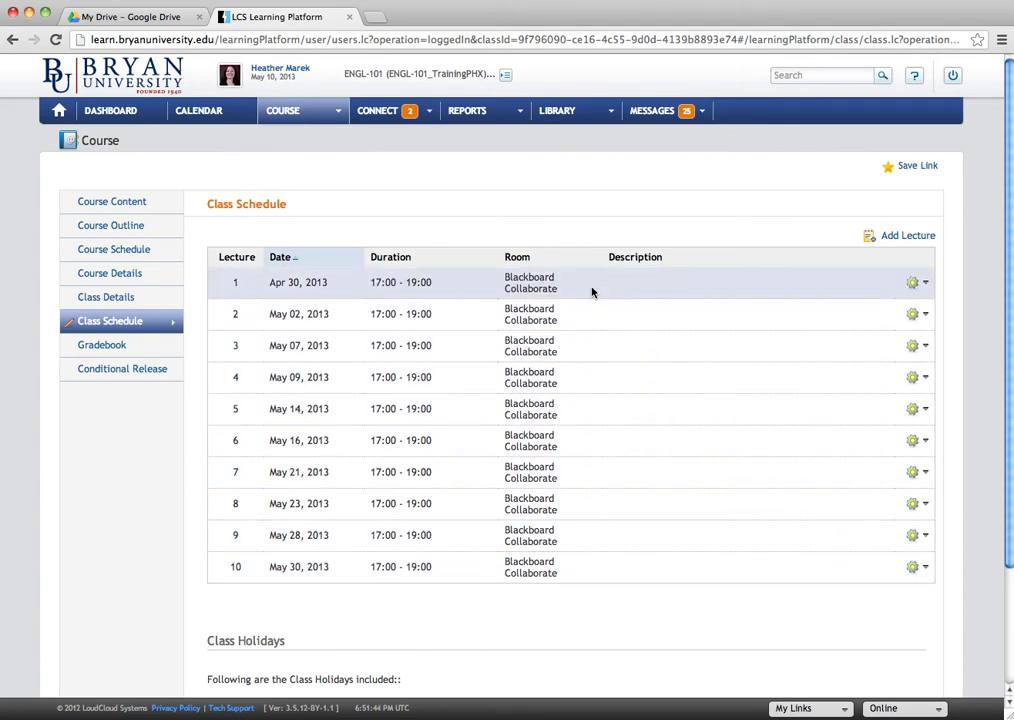
Check the available actions for Lecture 1, view its modification form, and close it without changes.
left_click(922, 284)
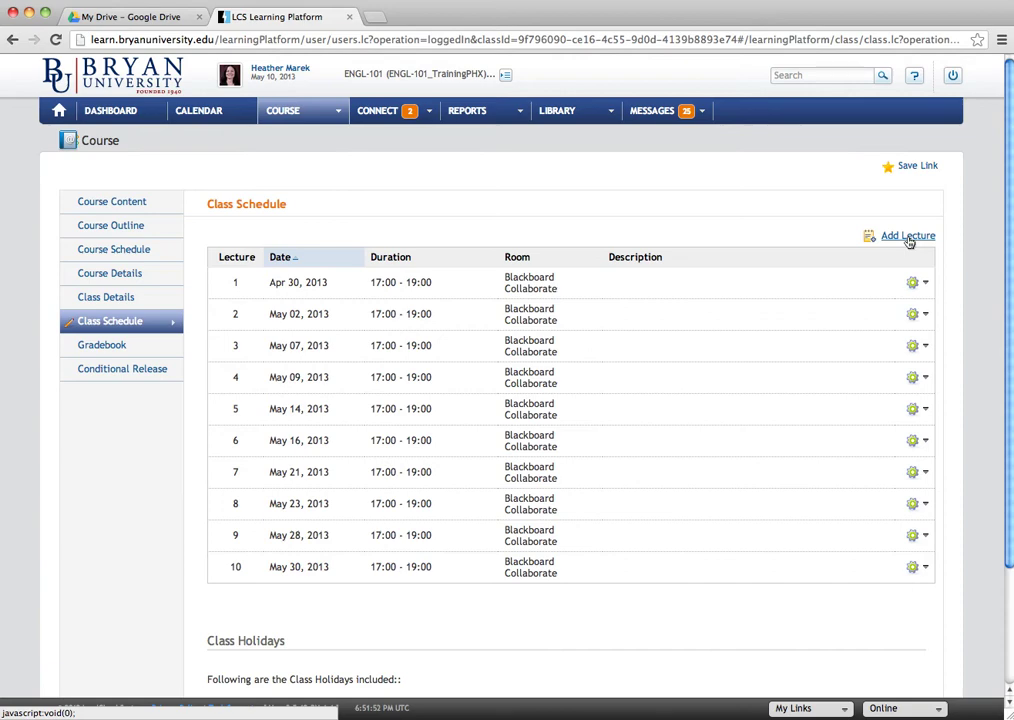
left_click(923, 283)
left_click(923, 283)
left_click(924, 284)
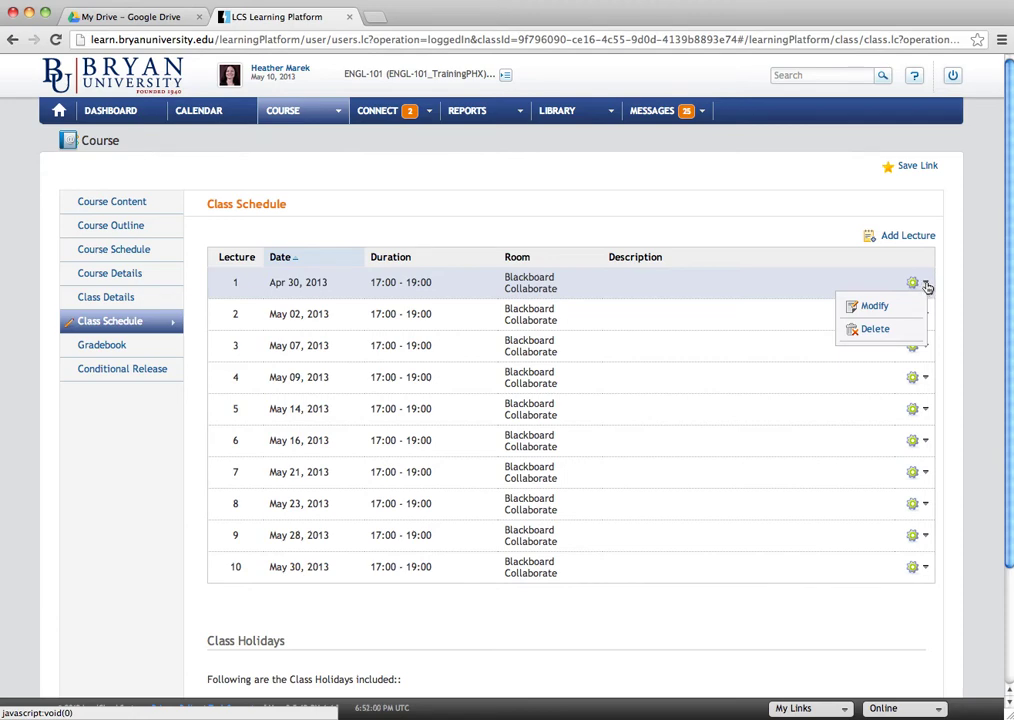
left_click(925, 285)
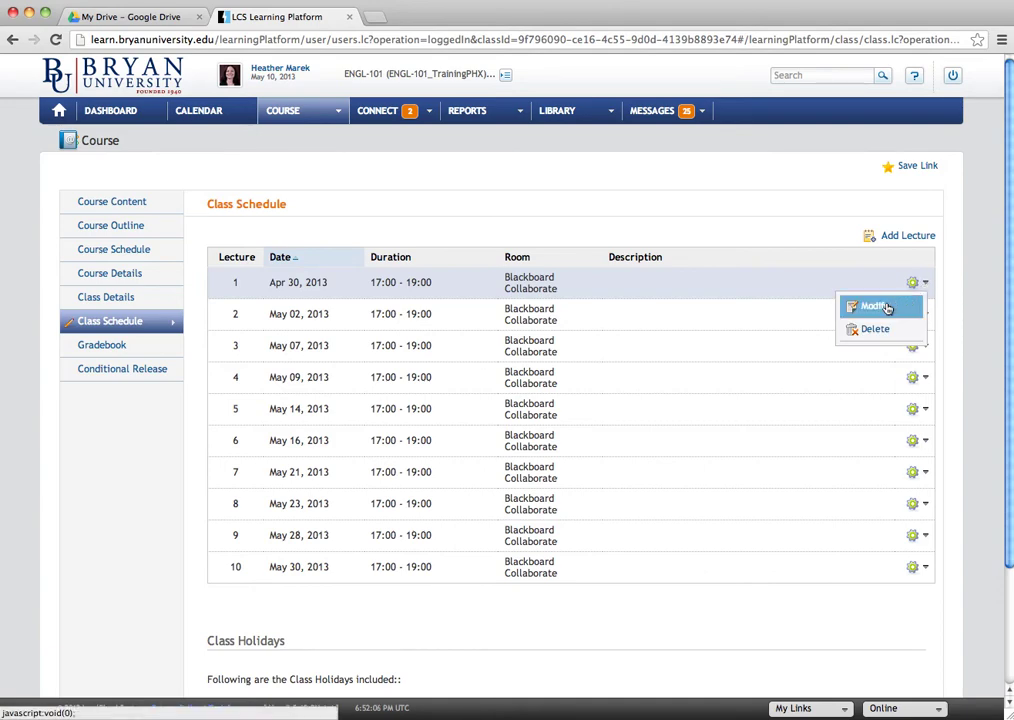
left_click(887, 308)
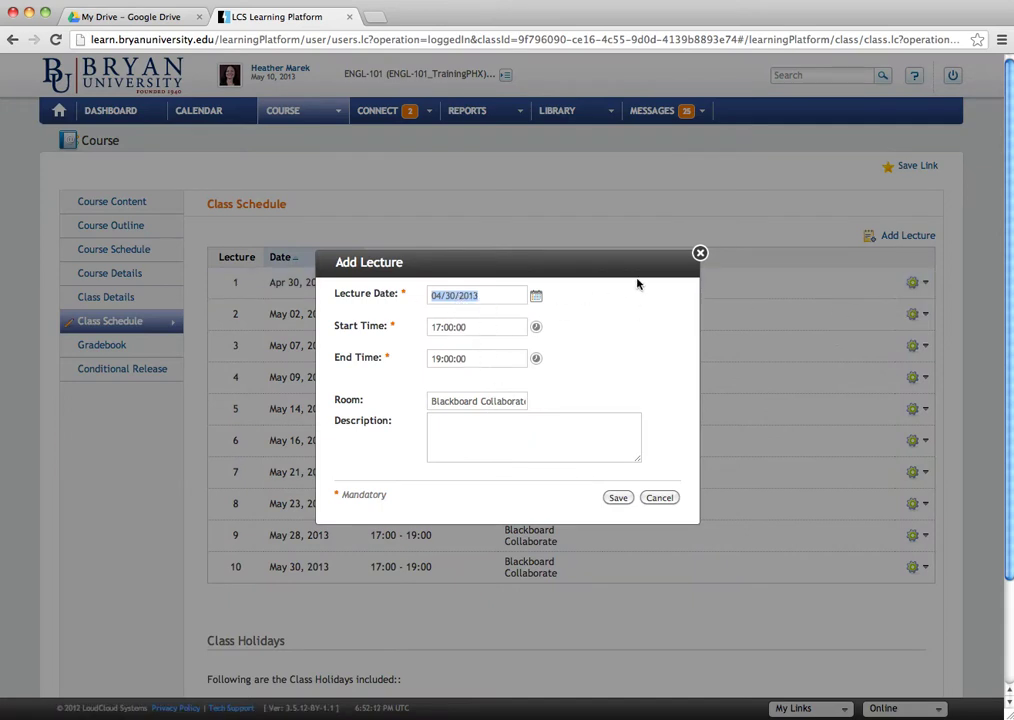
left_click(699, 254)
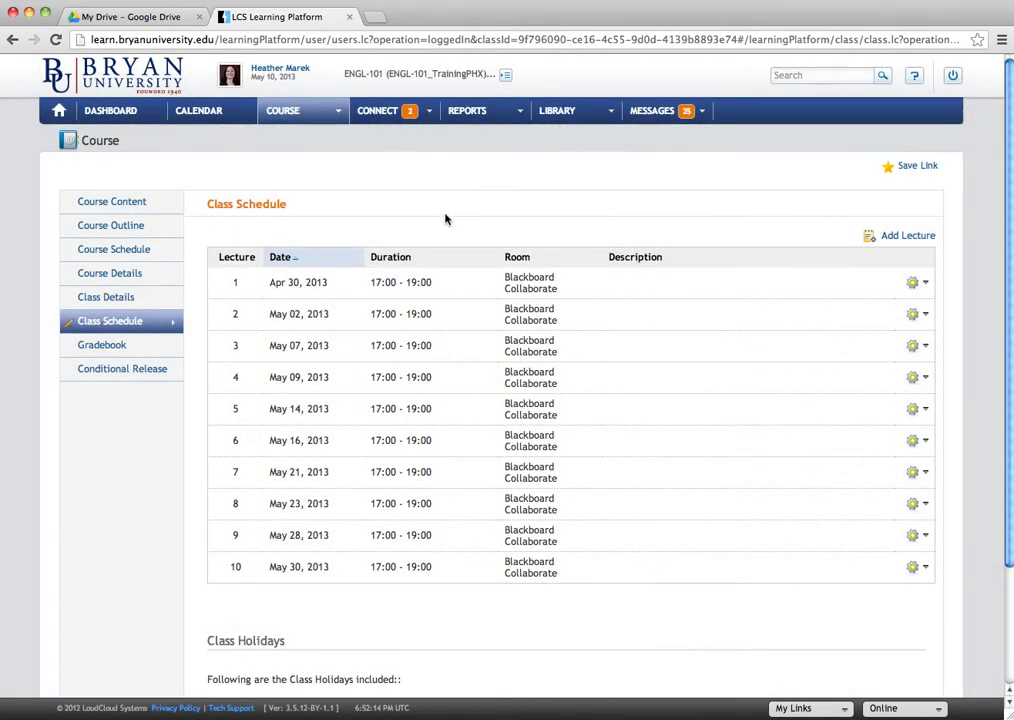
Open the gradebook and review the points and percentages in its Quizzes and Discussion Questions and Participation categories.
left_click(102, 345)
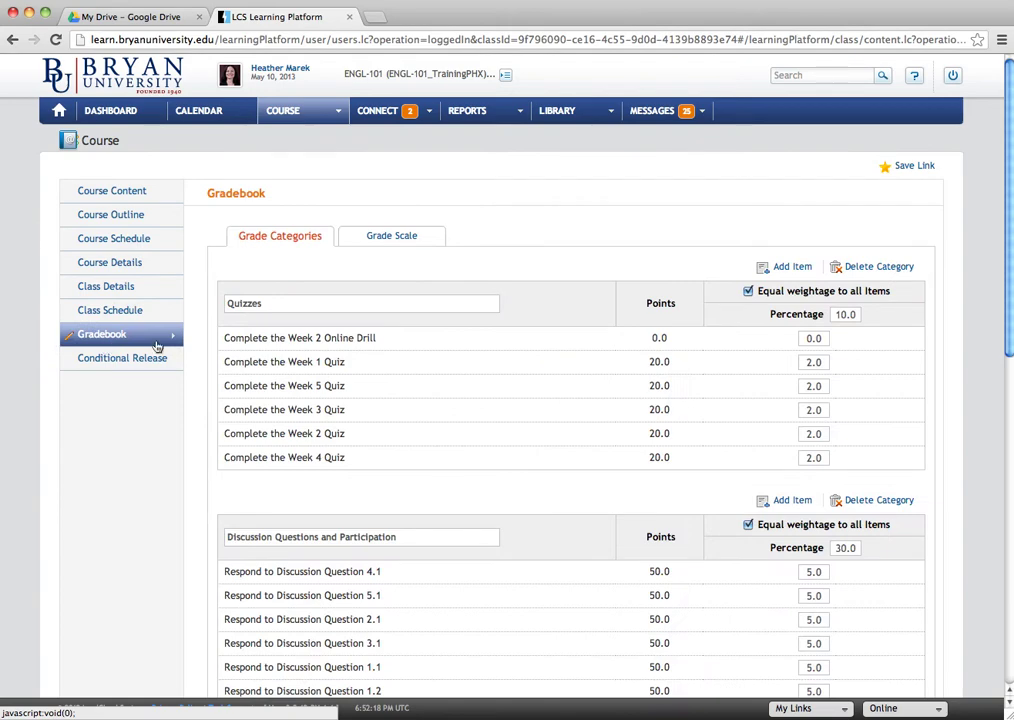
scroll(502, 271, "down", 2)
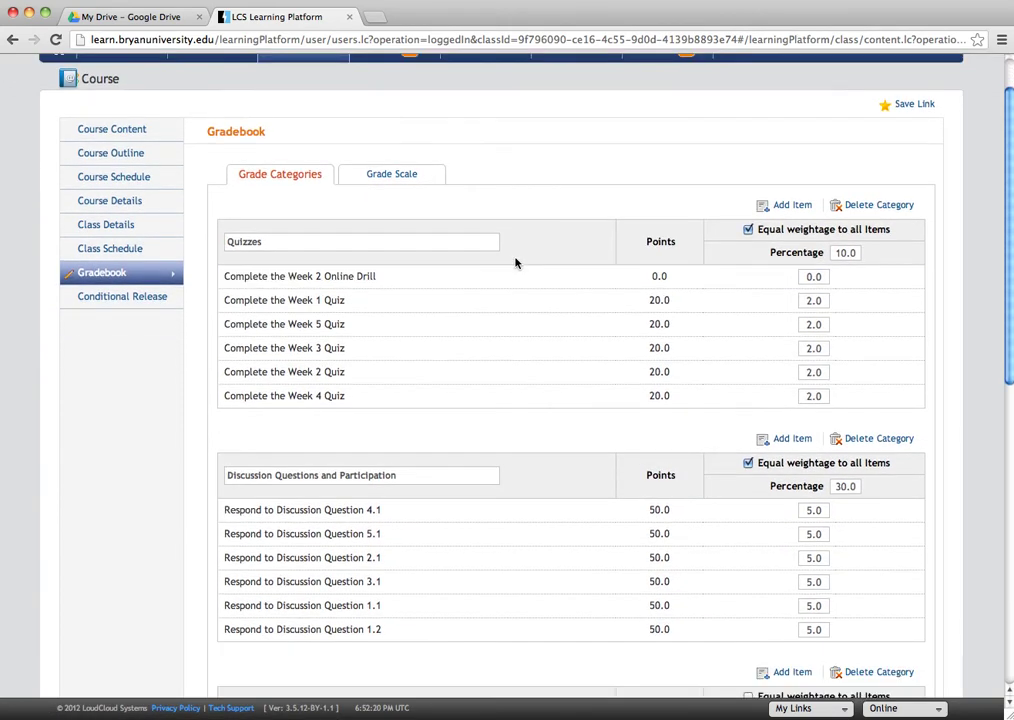
scroll(516, 265, "down", 1)
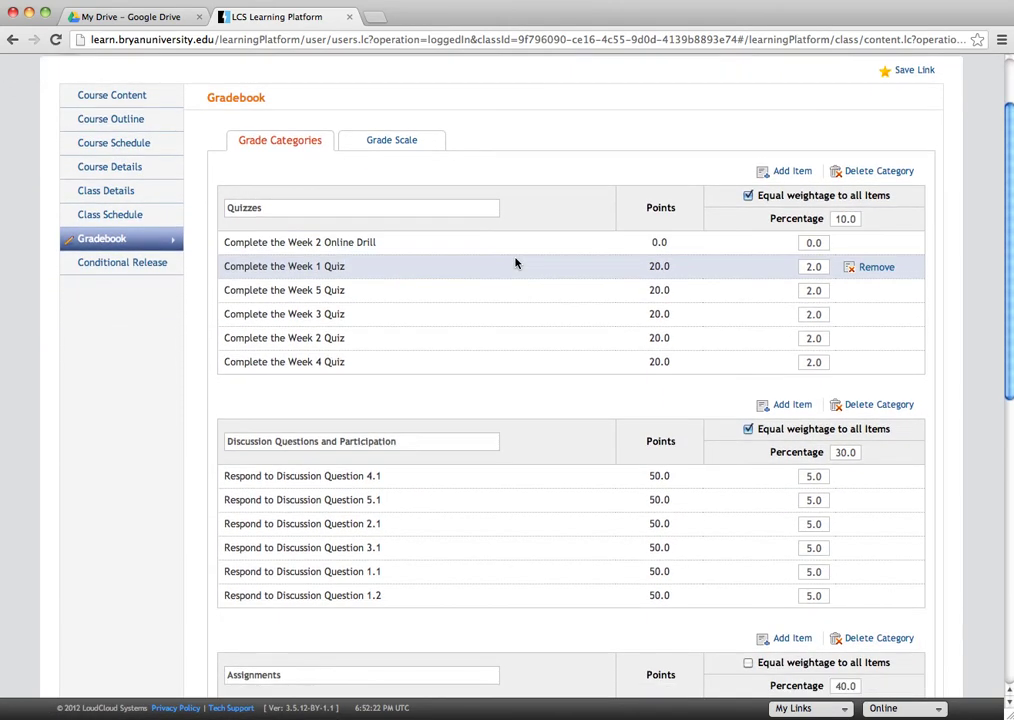
scroll(514, 283, "down", 1)
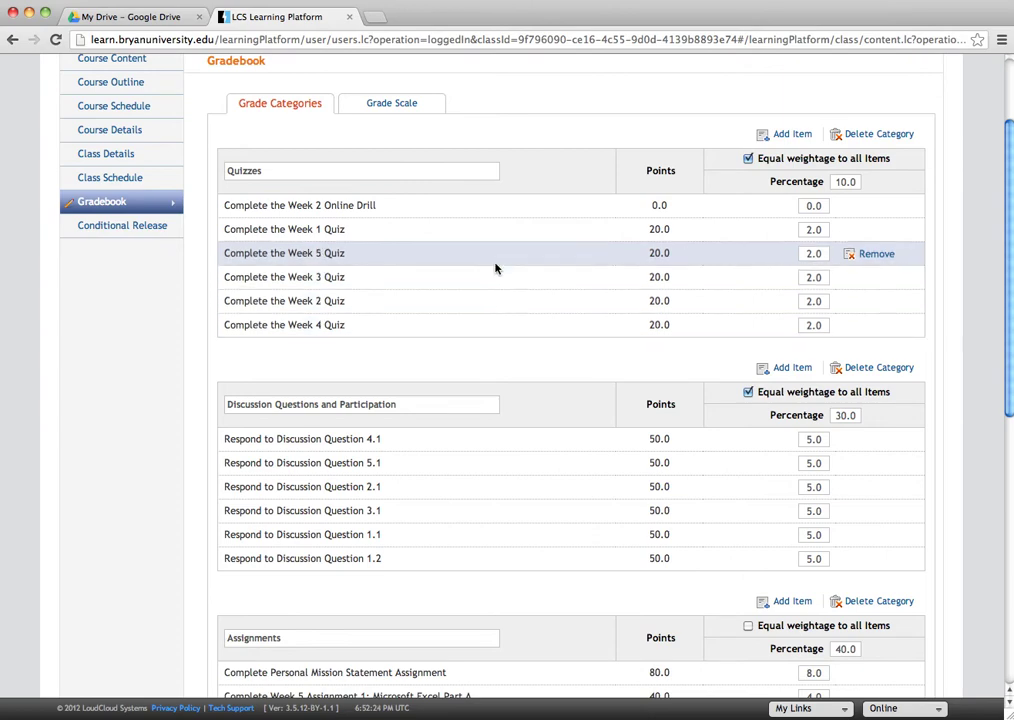
scroll(508, 215, "up", 3)
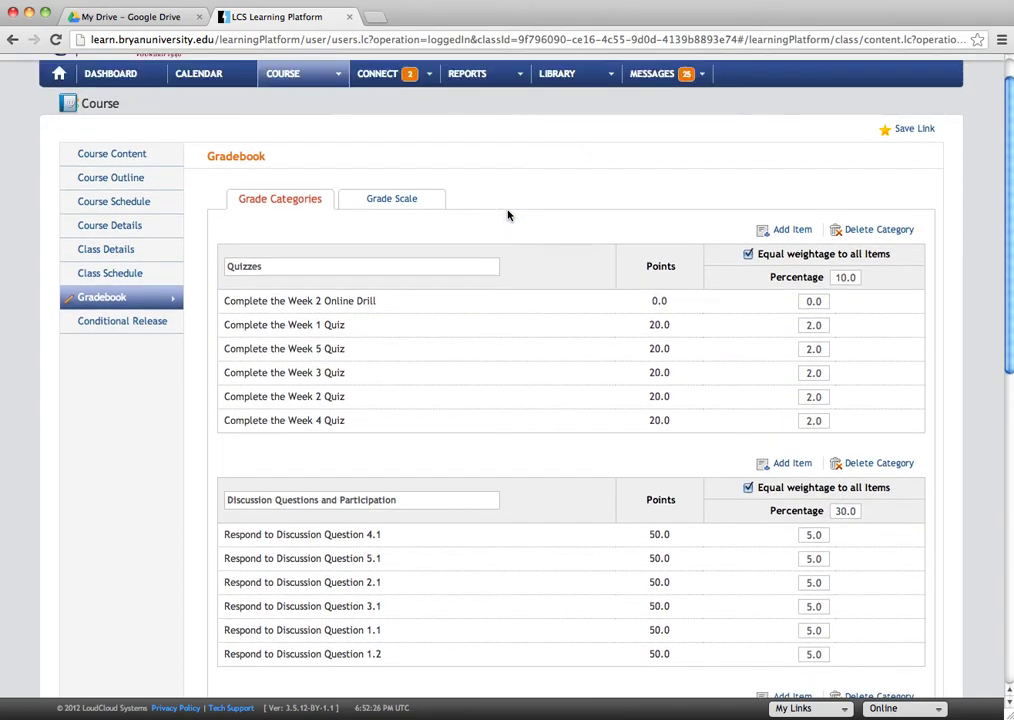
scroll(508, 215, "down", 1)
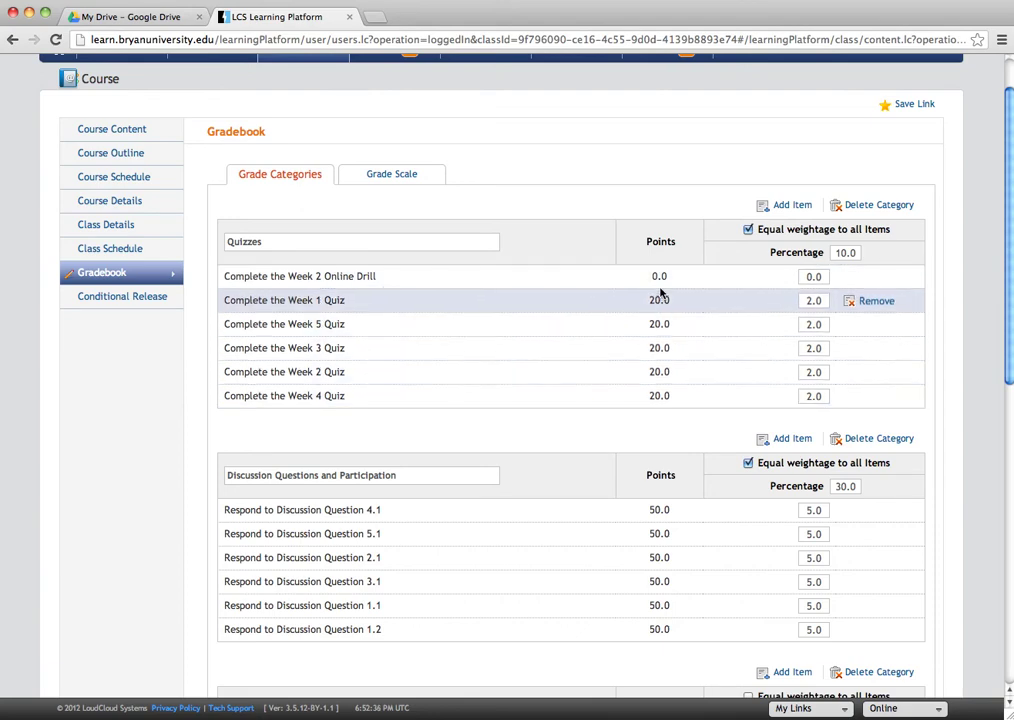
scroll(660, 291, "down", 1)
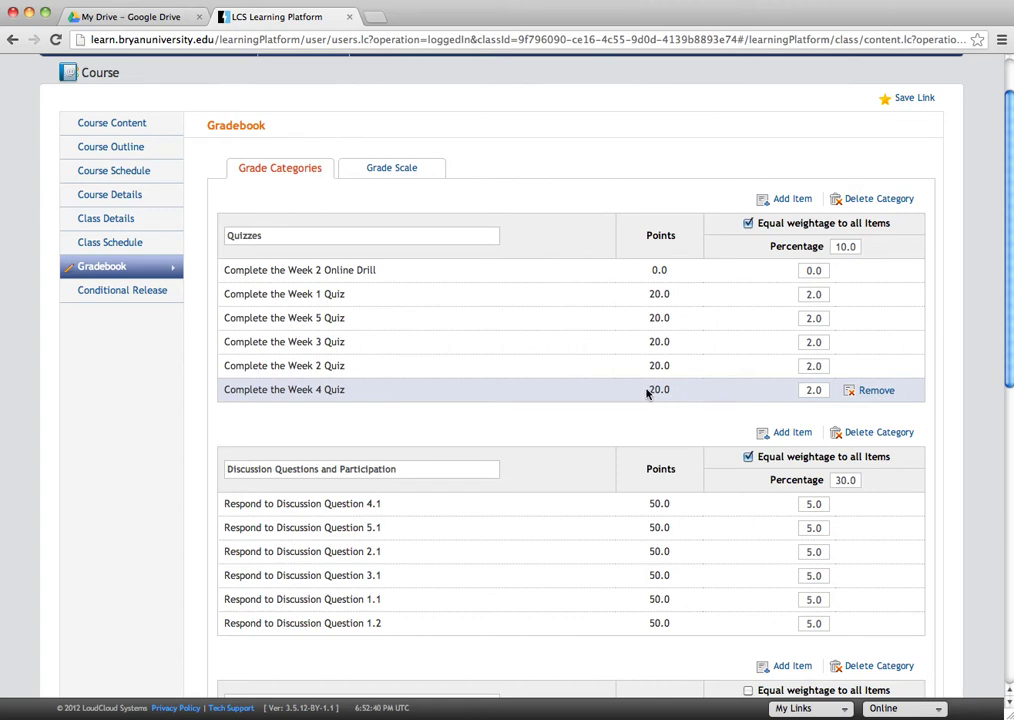
Turn off equal weightage for the Quizzes category and open the Week 4 Quiz's percentage for editing.
left_click_drag(647, 393, 681, 394)
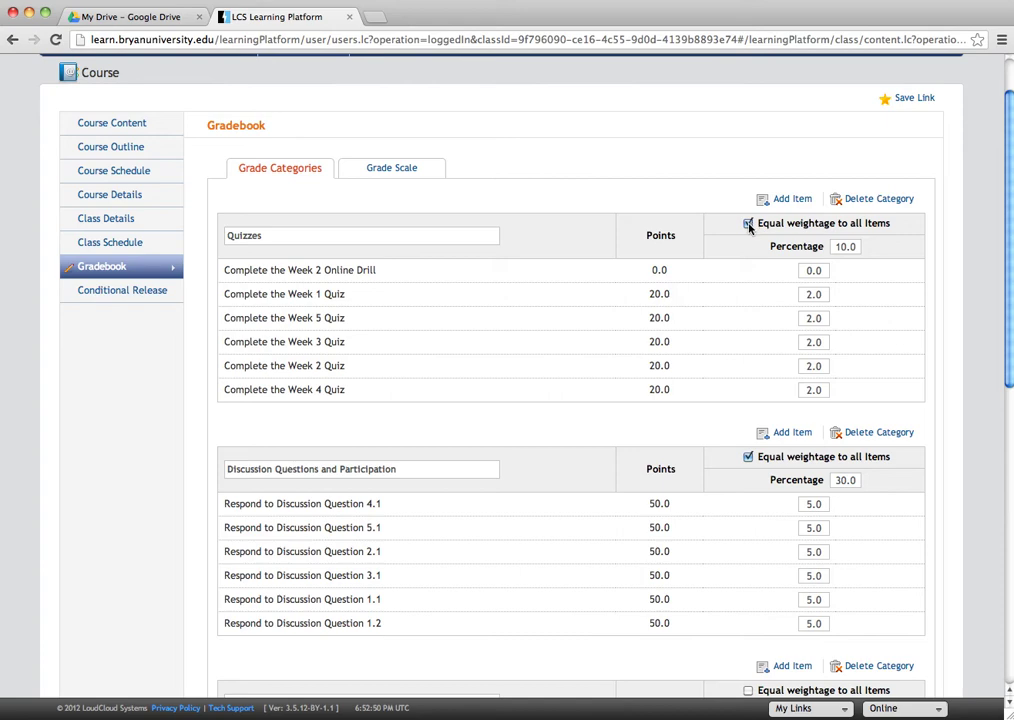
left_click(811, 390)
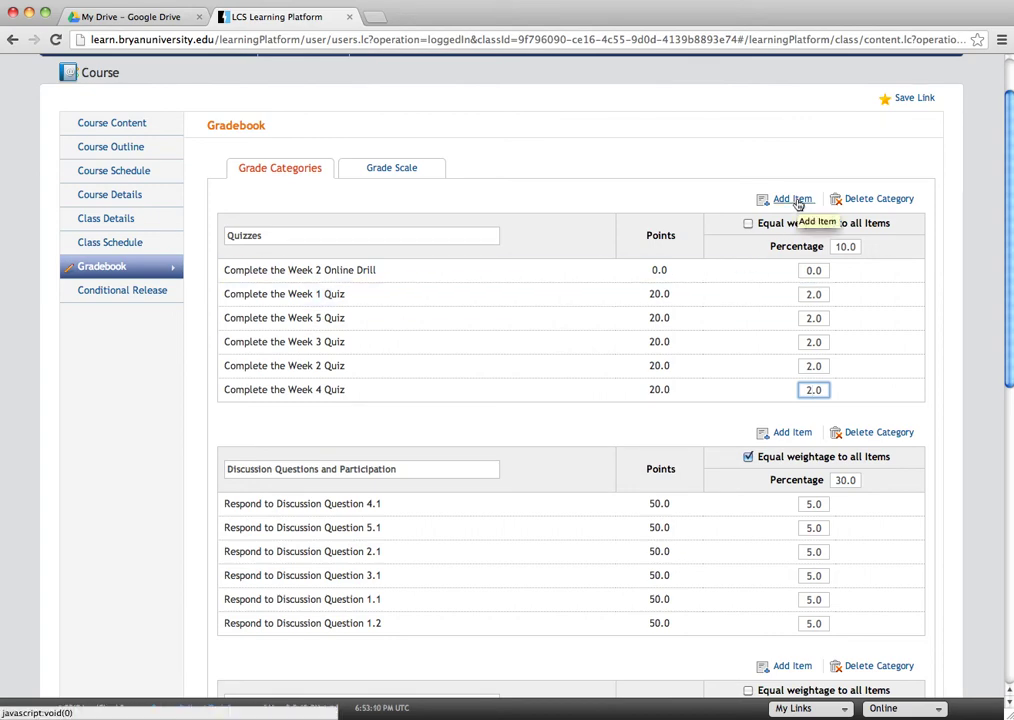
Turn equal weightage back on for the Quizzes category and review the items in the Discussion Questions and Participation and Assignments categories.
left_click(748, 223)
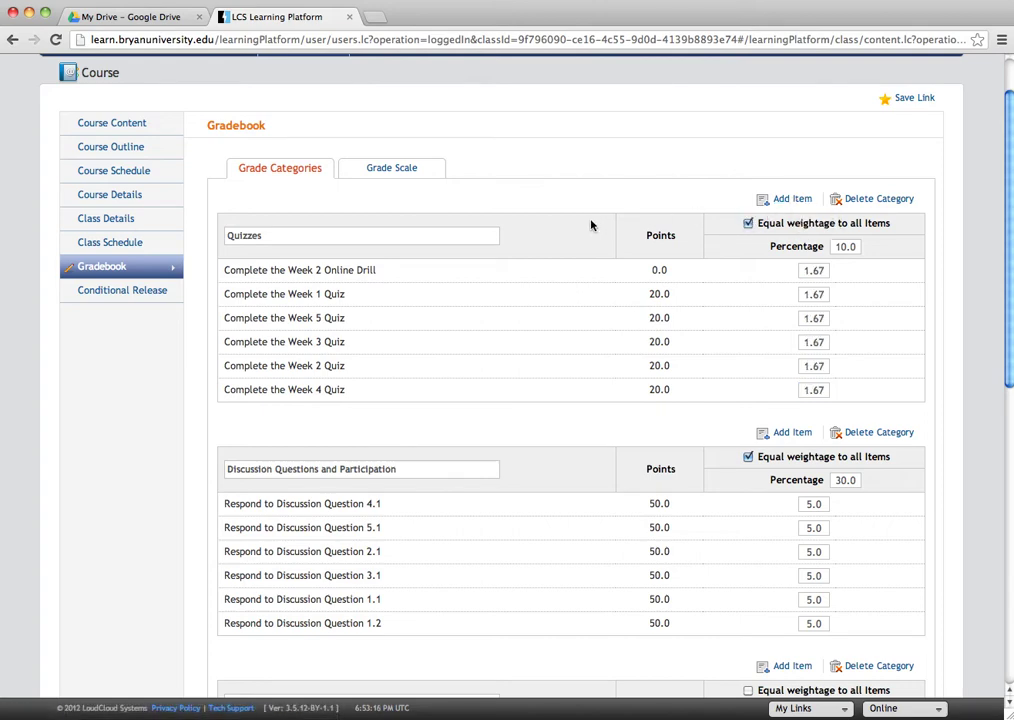
scroll(590, 226, "down", 3)
scroll(590, 255, "down", 2)
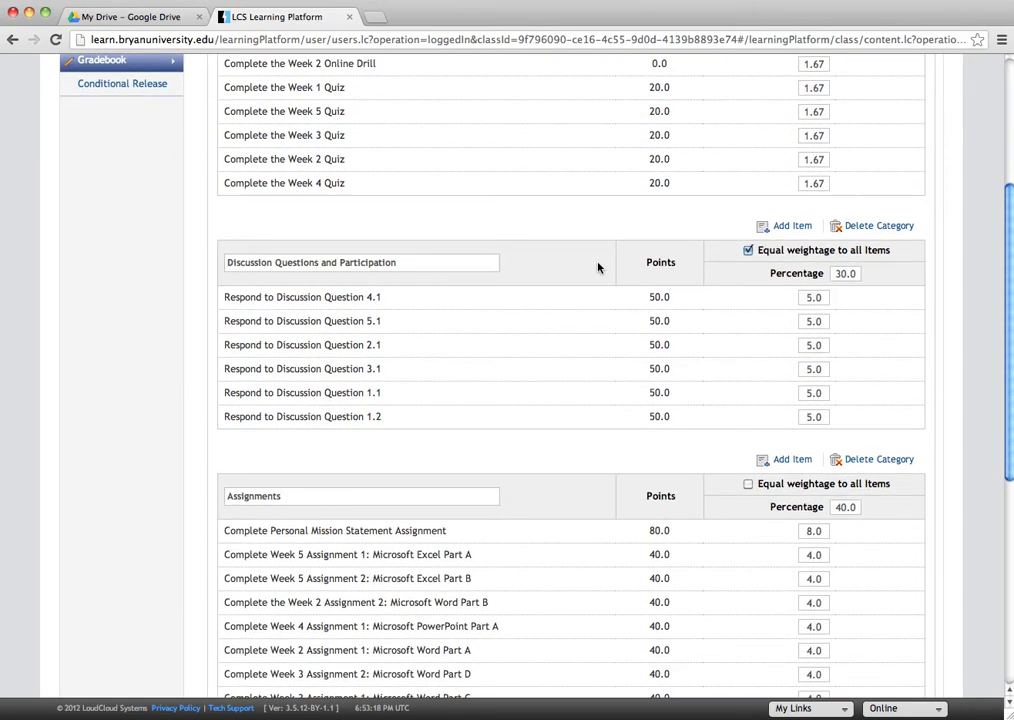
scroll(582, 303, "down", 3)
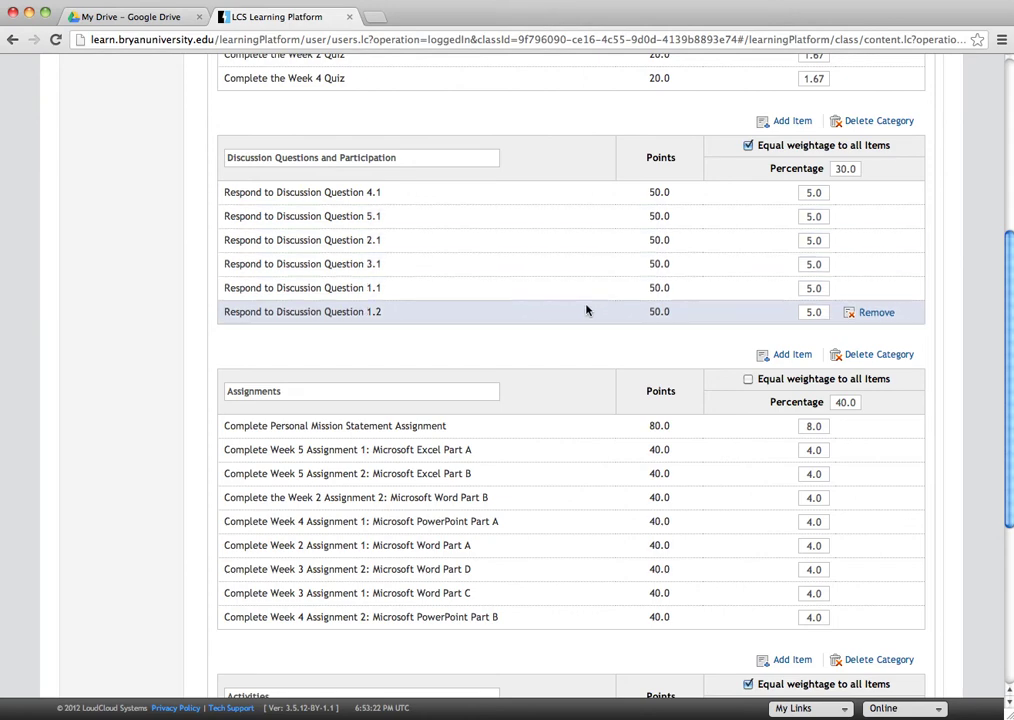
scroll(590, 293, "up", 2)
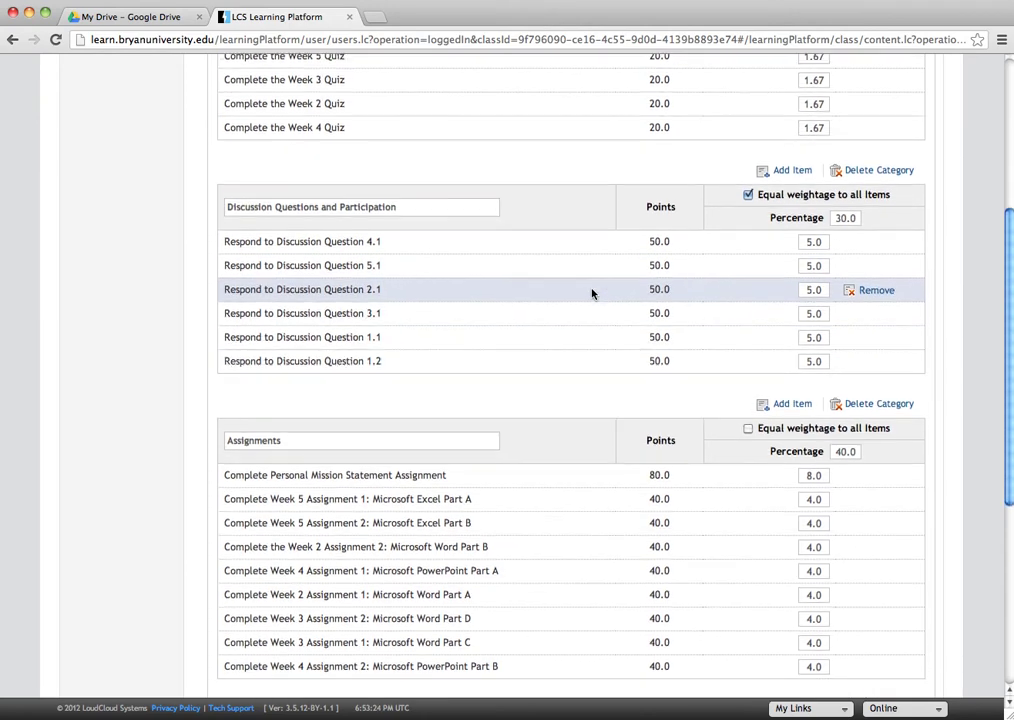
scroll(591, 293, "up", 7)
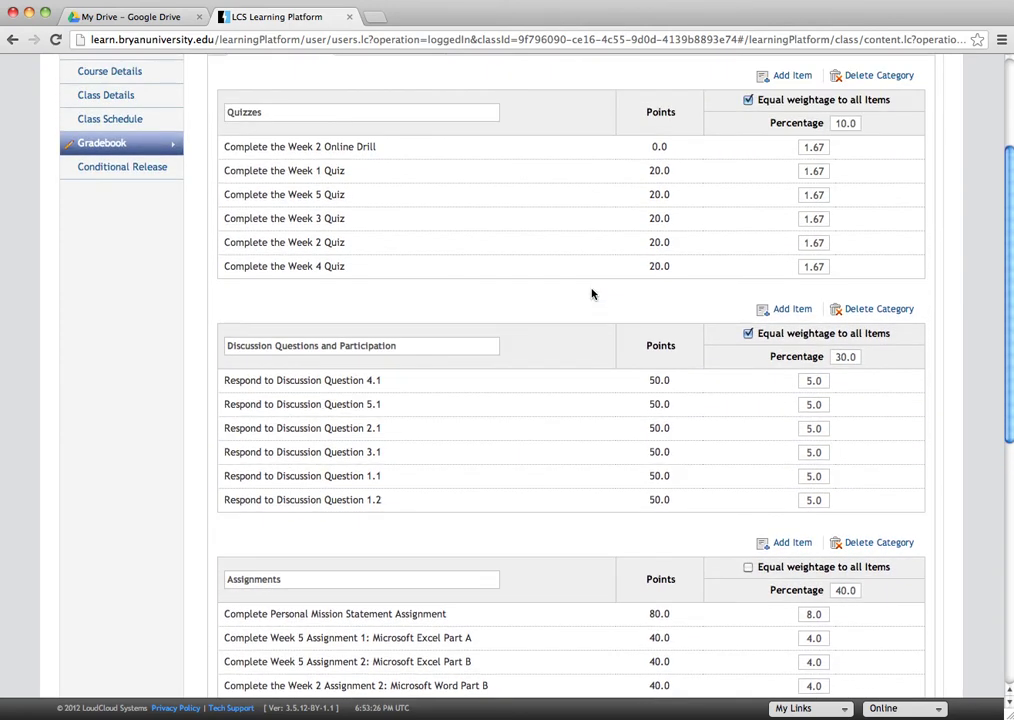
scroll(592, 293, "up", 2)
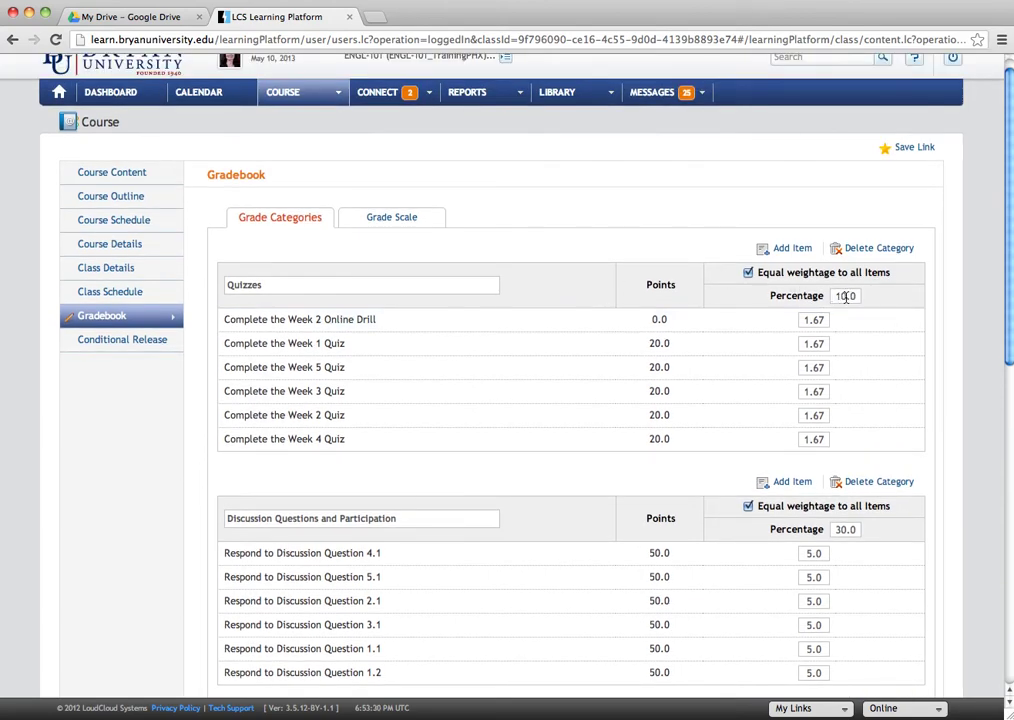
scroll(563, 297, "up", 1)
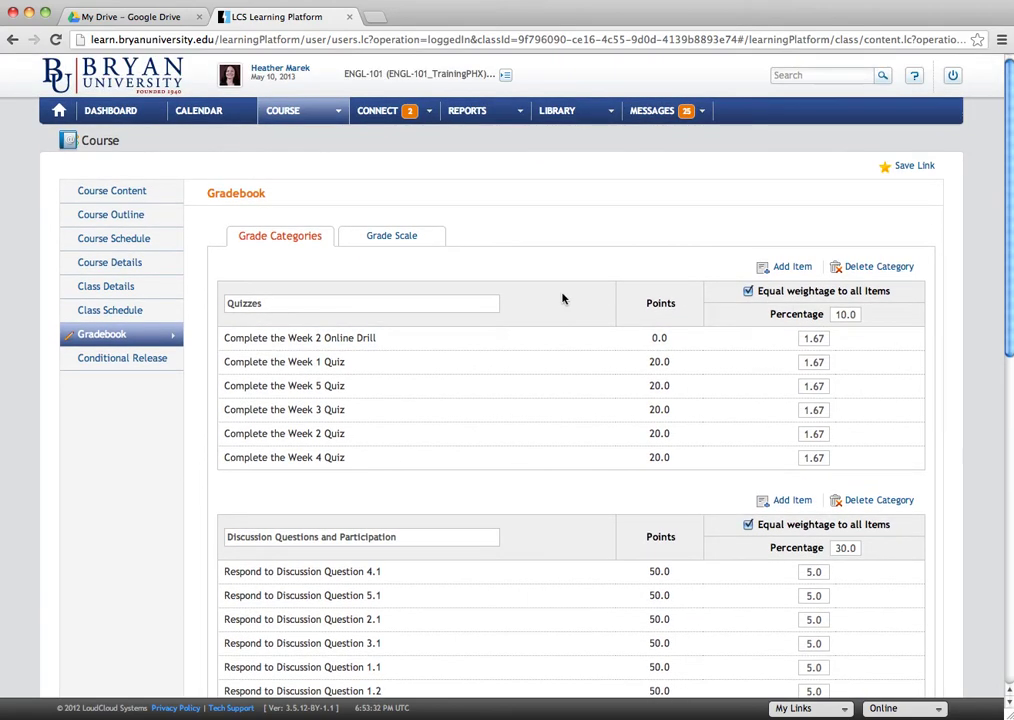
Open the gradebook's grade scale and review the letter grades, GPA values, percentage ranges and performance interpretations.
left_click(396, 236)
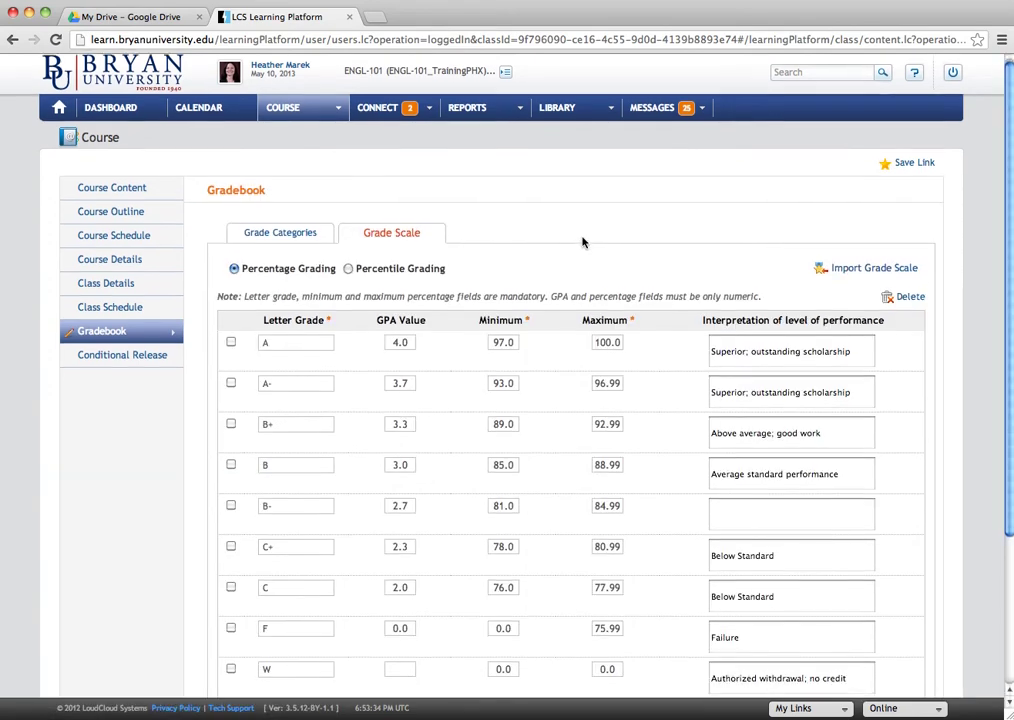
scroll(552, 250, "down", 2)
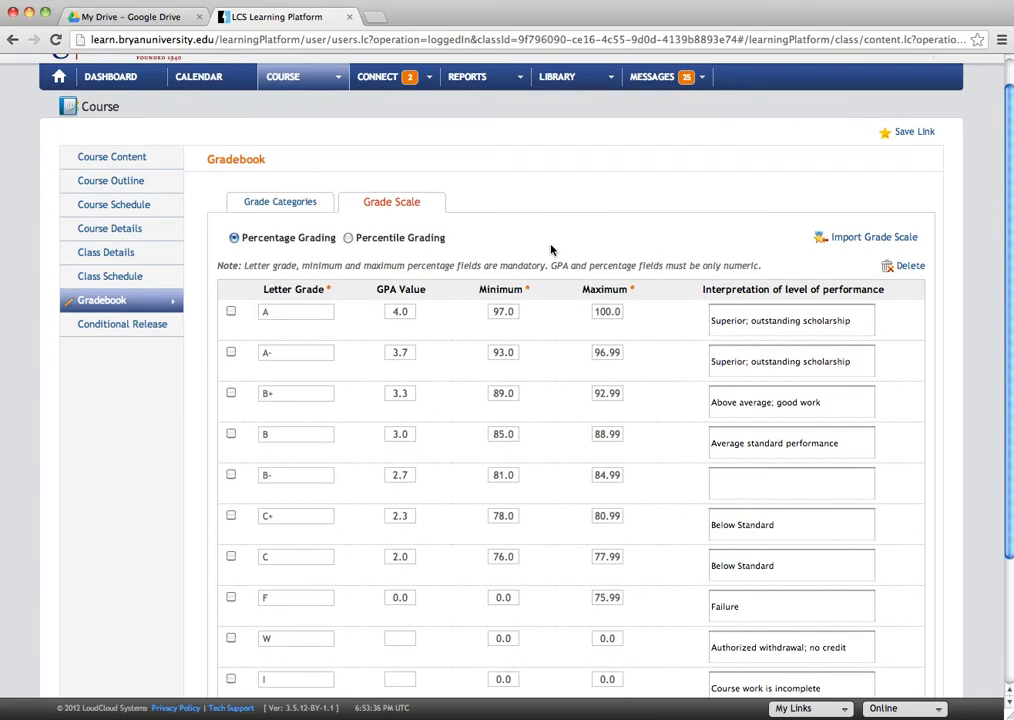
scroll(550, 250, "down", 4)
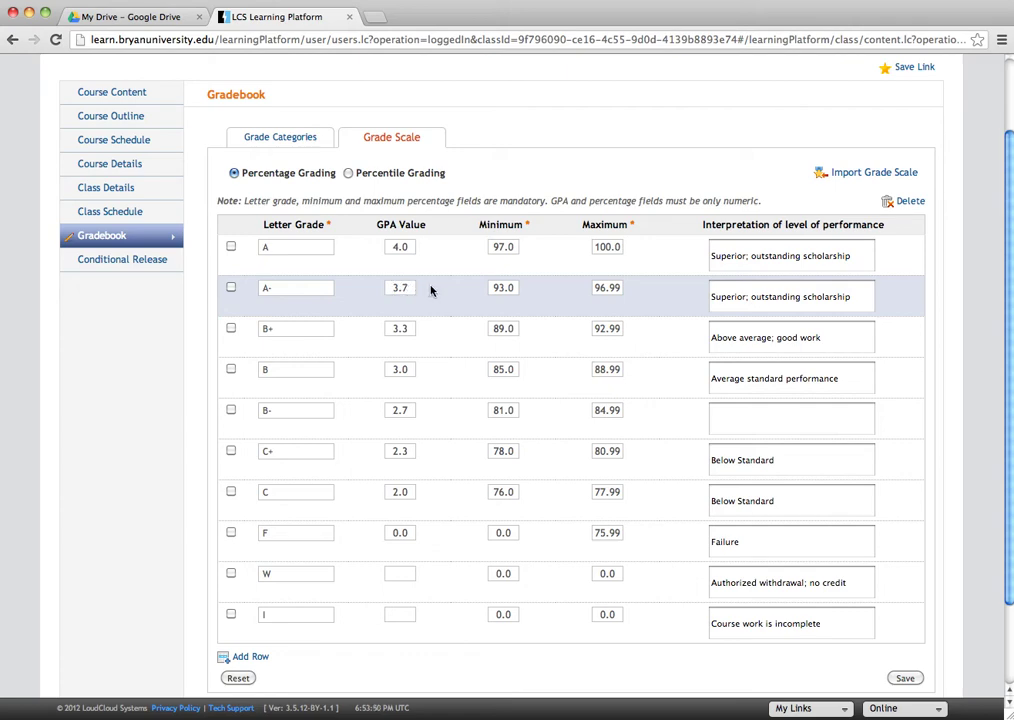
scroll(430, 290, "up", 1)
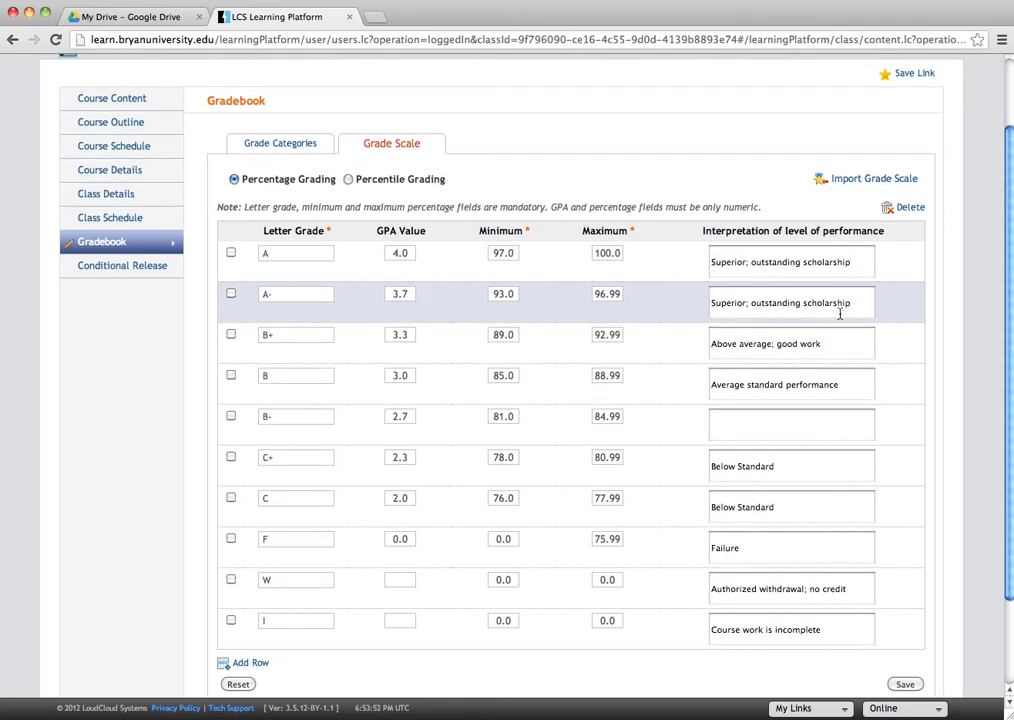
left_click_drag(857, 304, 710, 303)
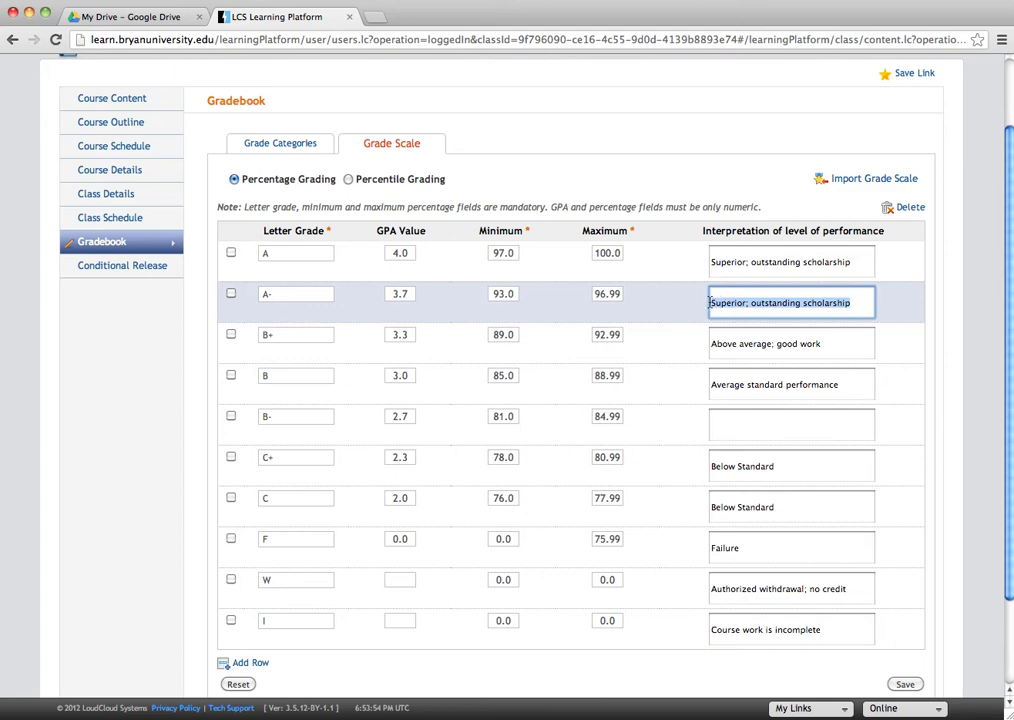
left_click(773, 303)
scroll(659, 301, "up", 2)
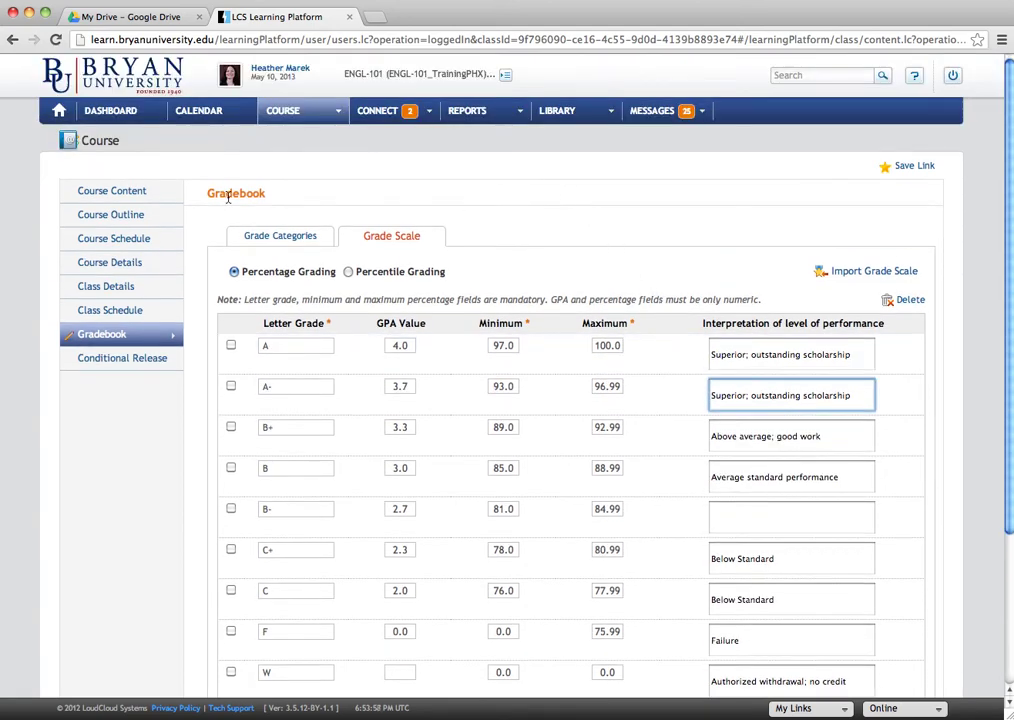
Look over the available Connect options and open the class forums.
mouse_move(378, 111)
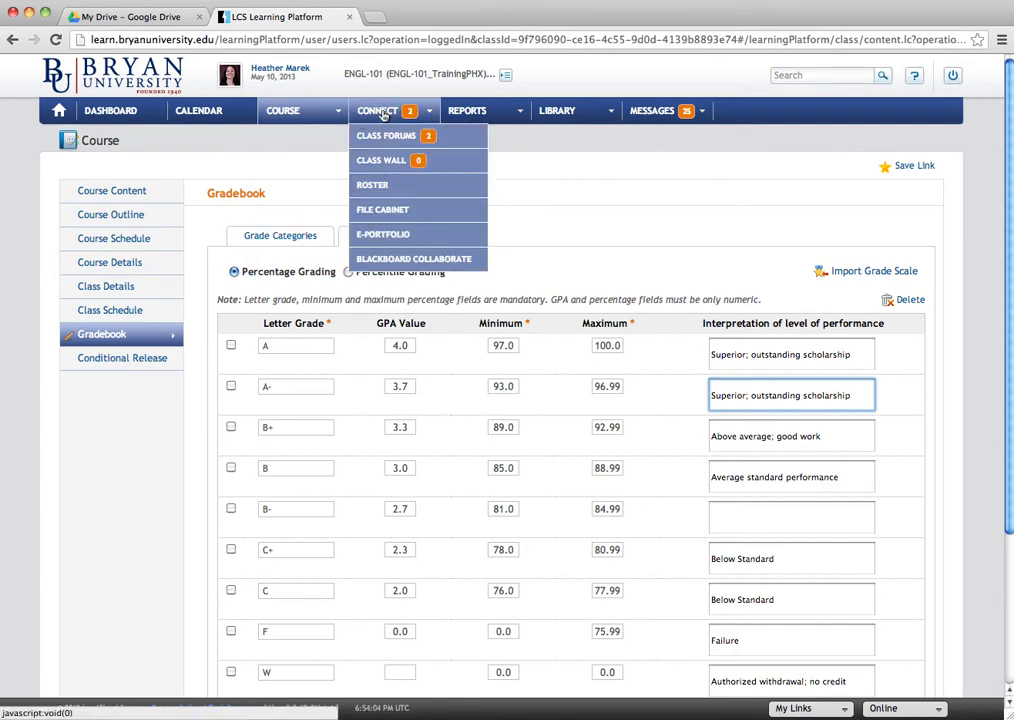
left_click(382, 113)
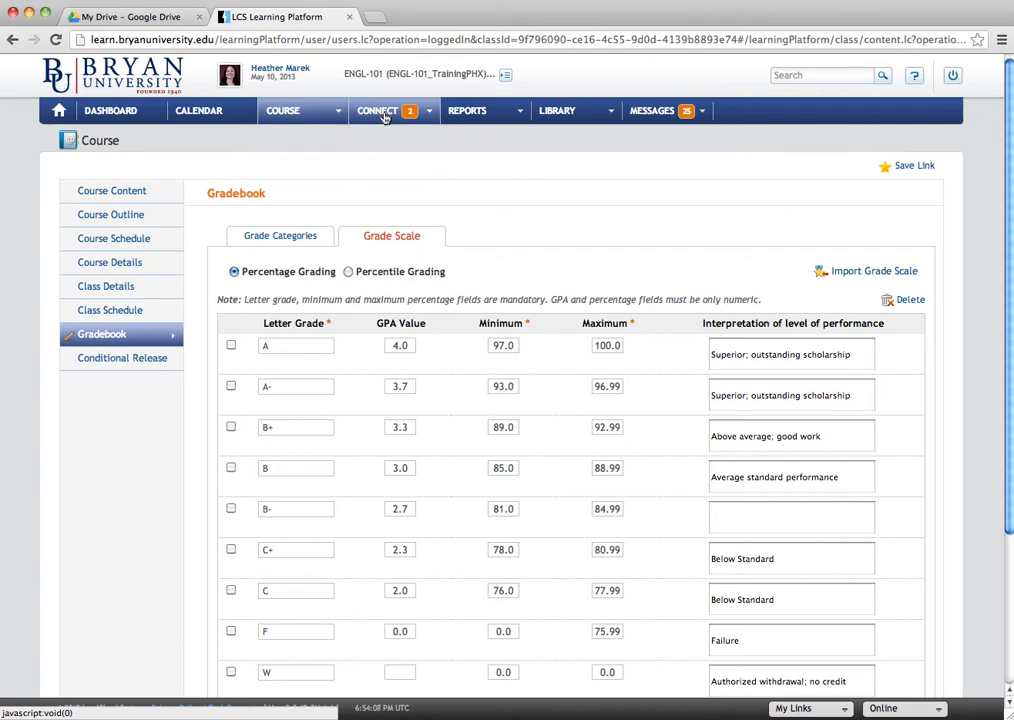
left_click(376, 113)
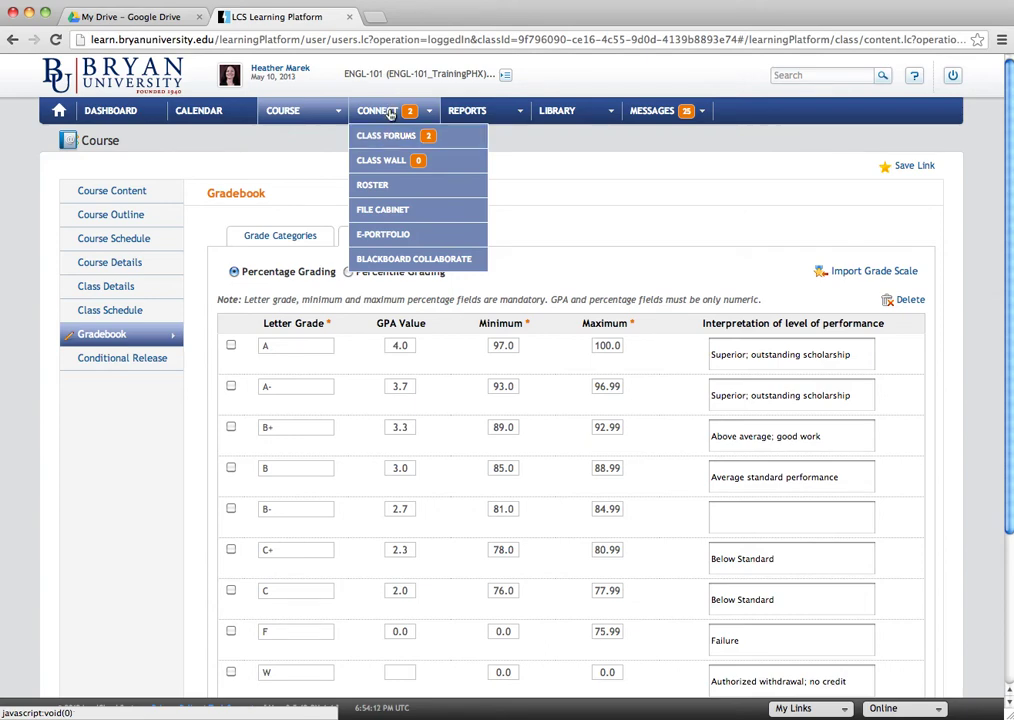
left_click(388, 113)
left_click(389, 113)
left_click(476, 118)
mouse_move(393, 116)
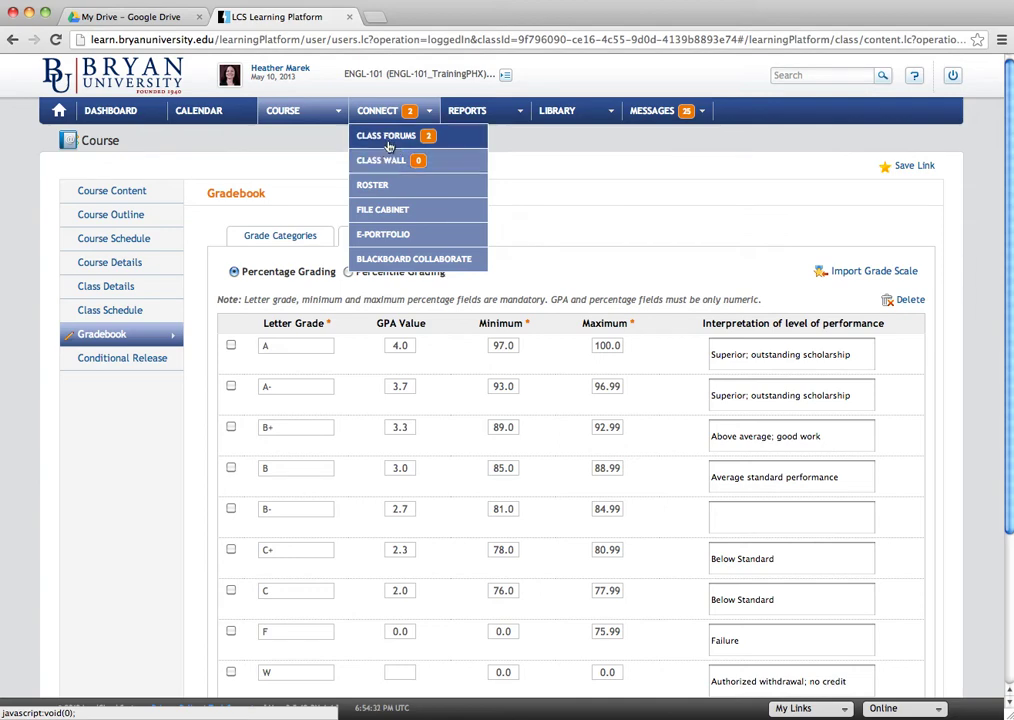
left_click(388, 137)
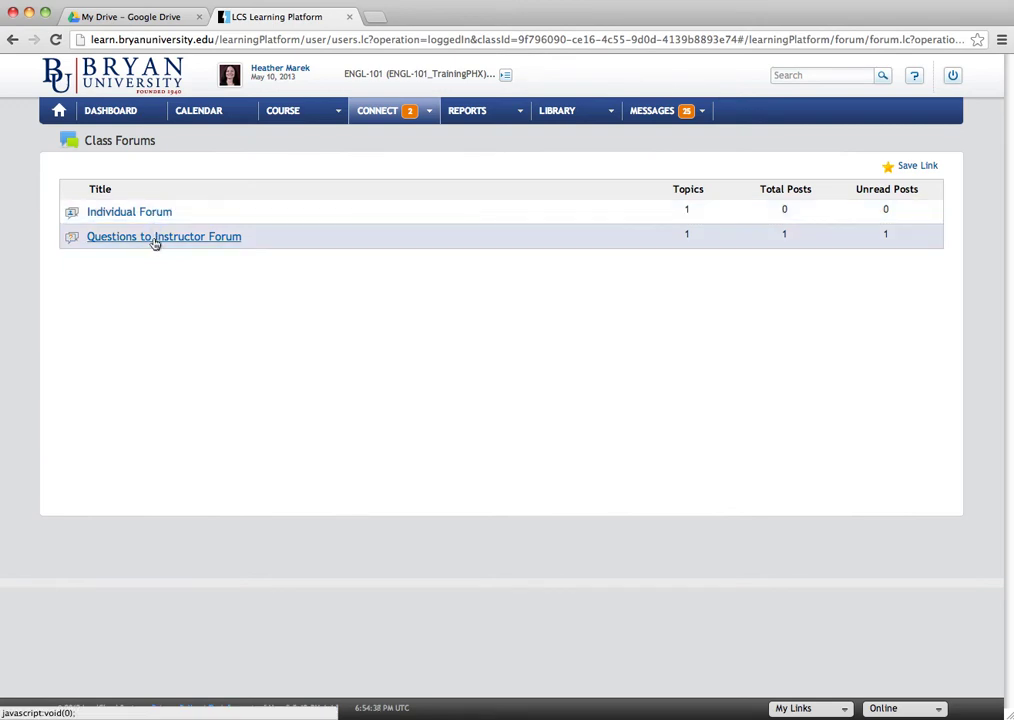
Open the class roster, view the form for adding office hours, and close it without changes.
mouse_move(391, 107)
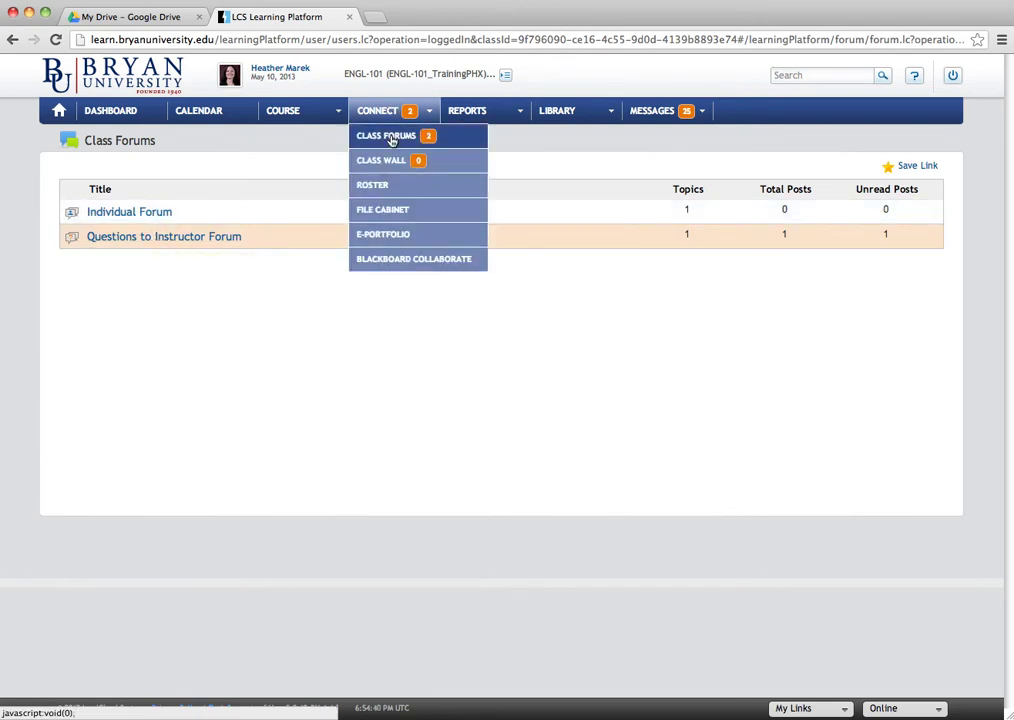
left_click(373, 187)
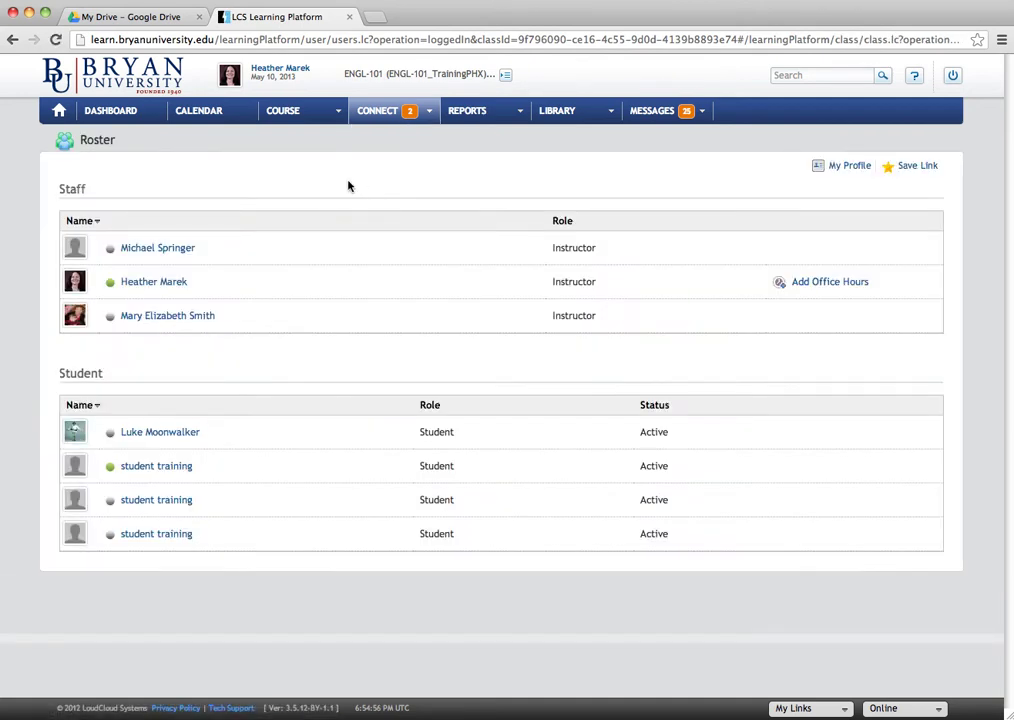
left_click(424, 111)
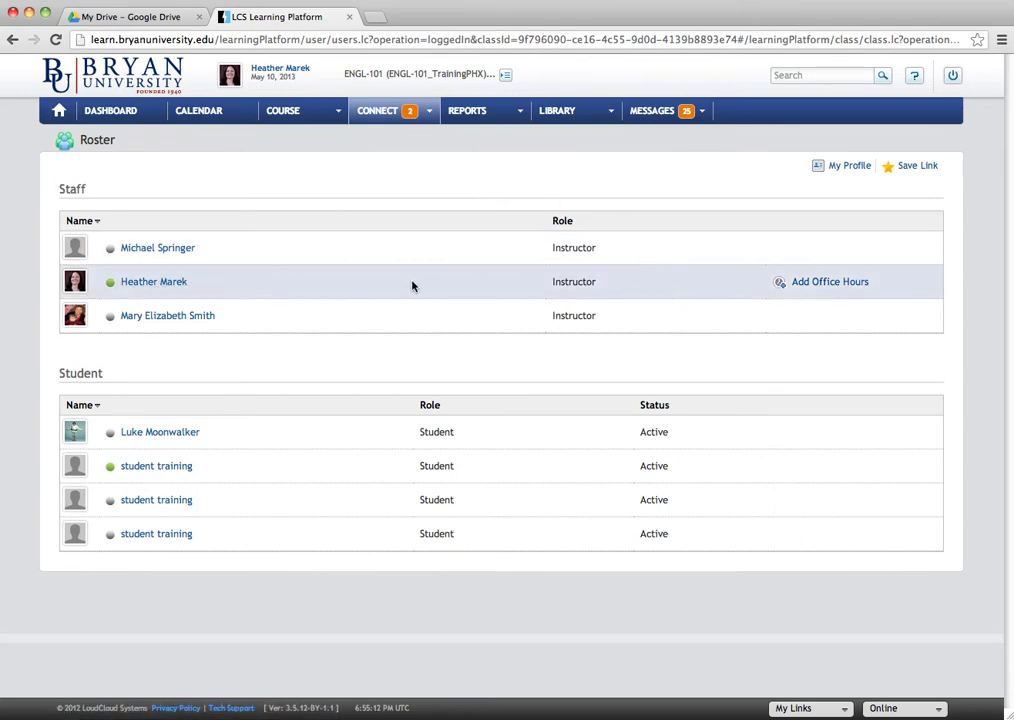
left_click(823, 287)
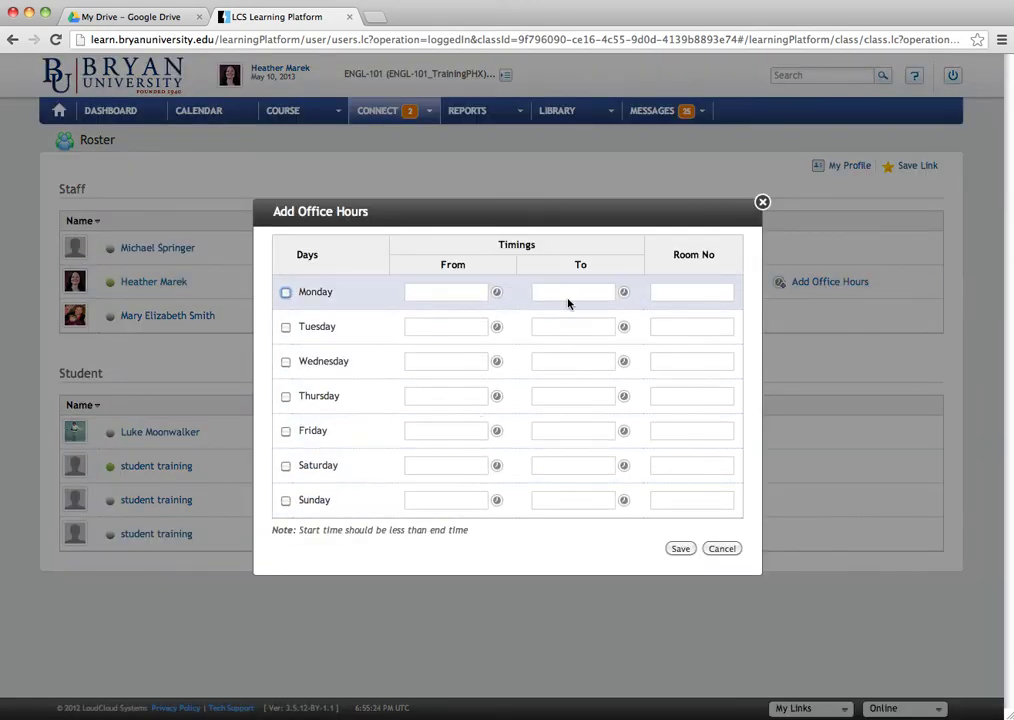
left_click(720, 550)
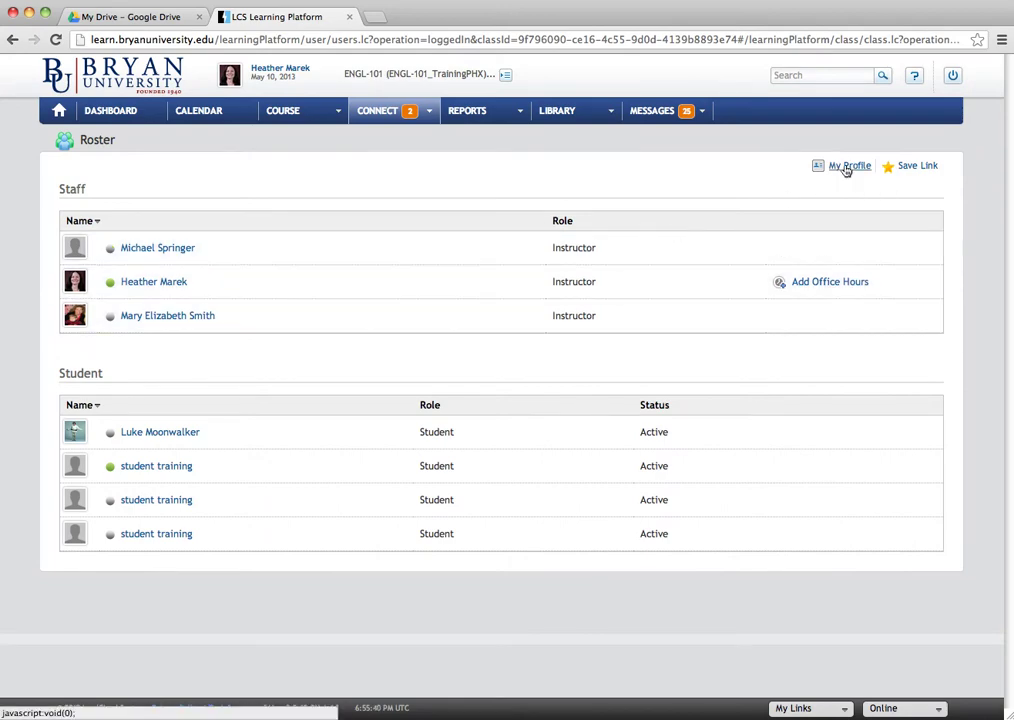
Open your own profile from the roster, review the personal information, and expand the Address and Work Experience sections.
left_click(846, 168)
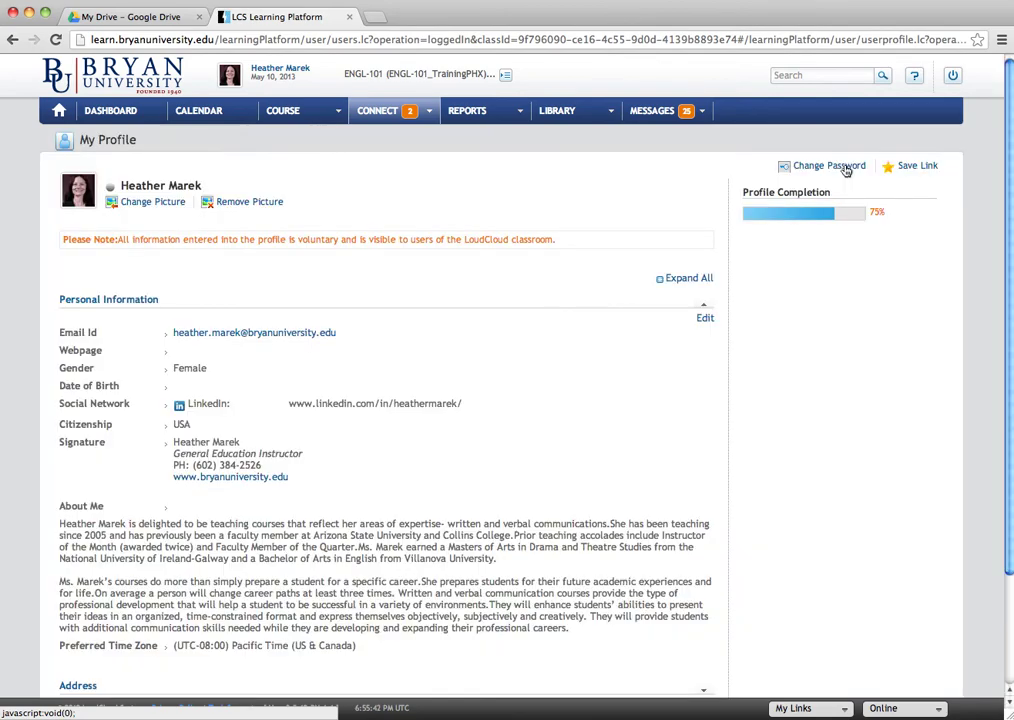
scroll(460, 294, "down", 1)
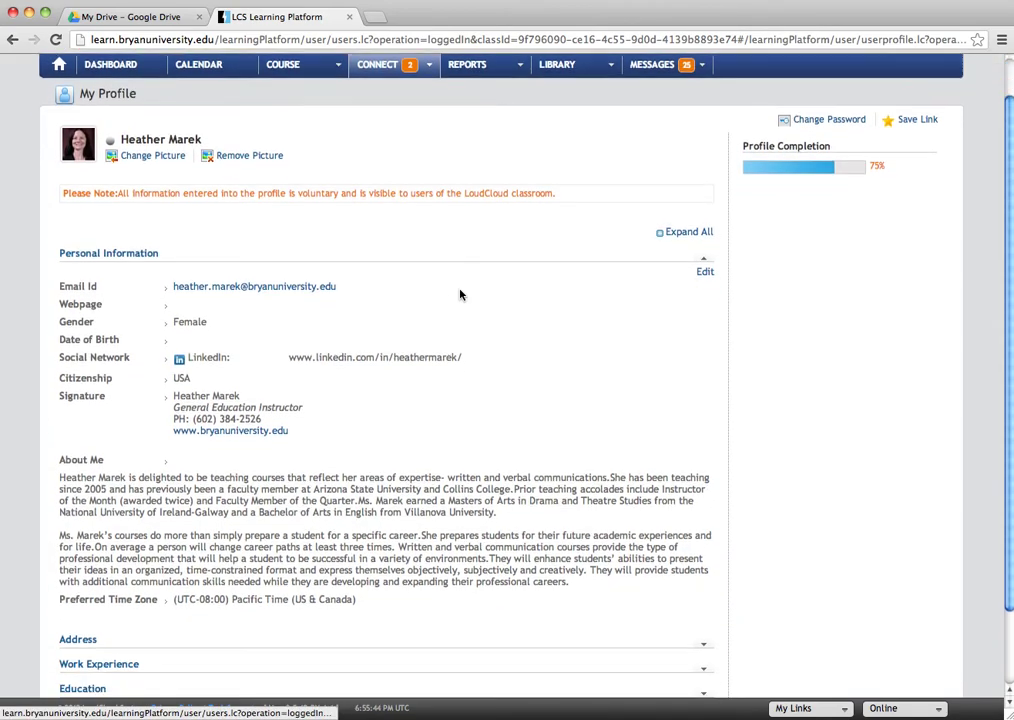
scroll(460, 294, "down", 2)
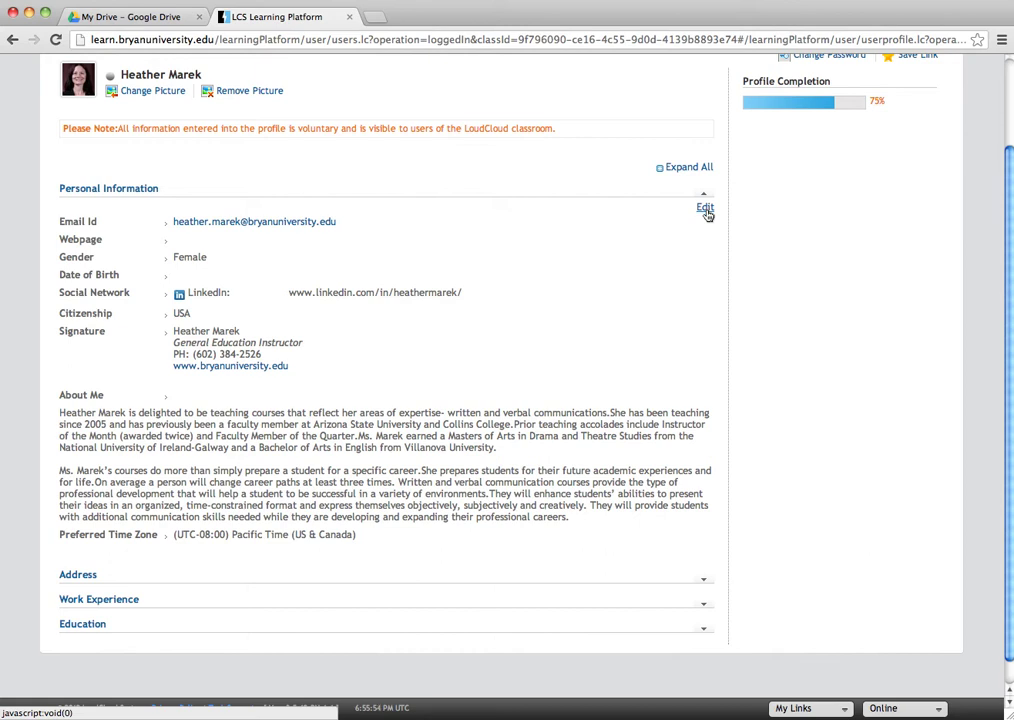
scroll(708, 215, "down", 1)
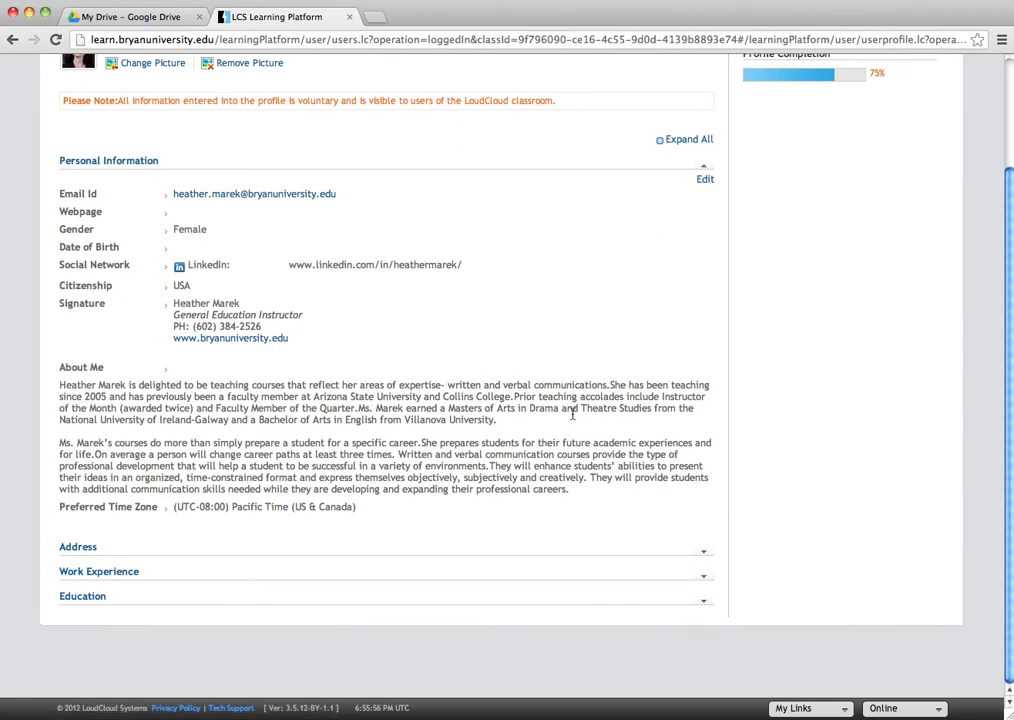
left_click(702, 551)
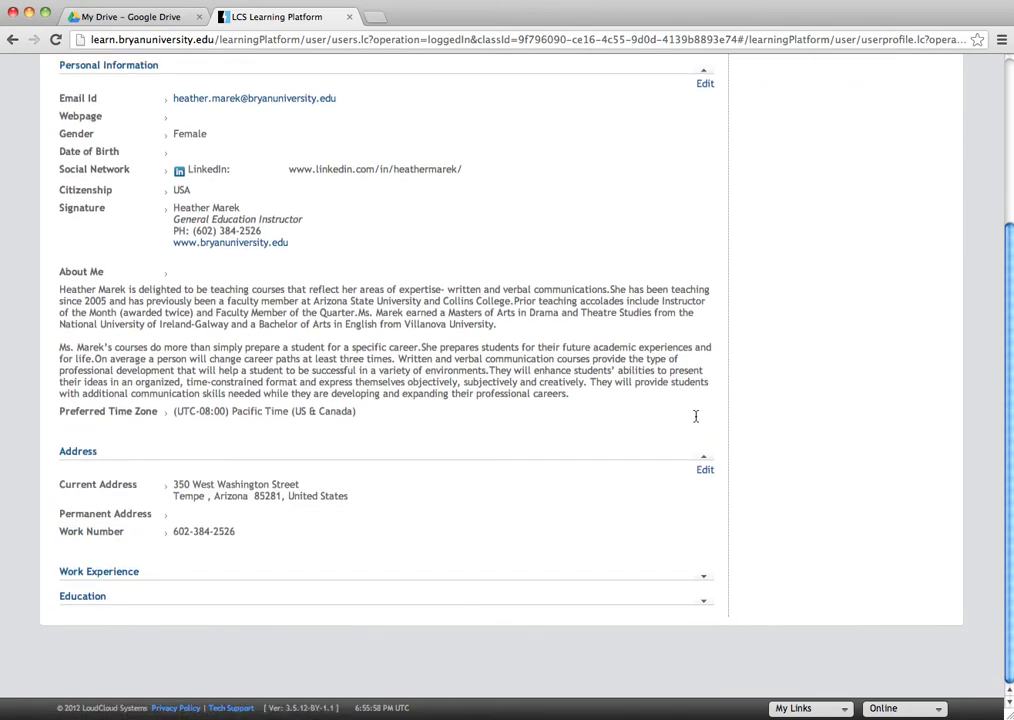
left_click(703, 582)
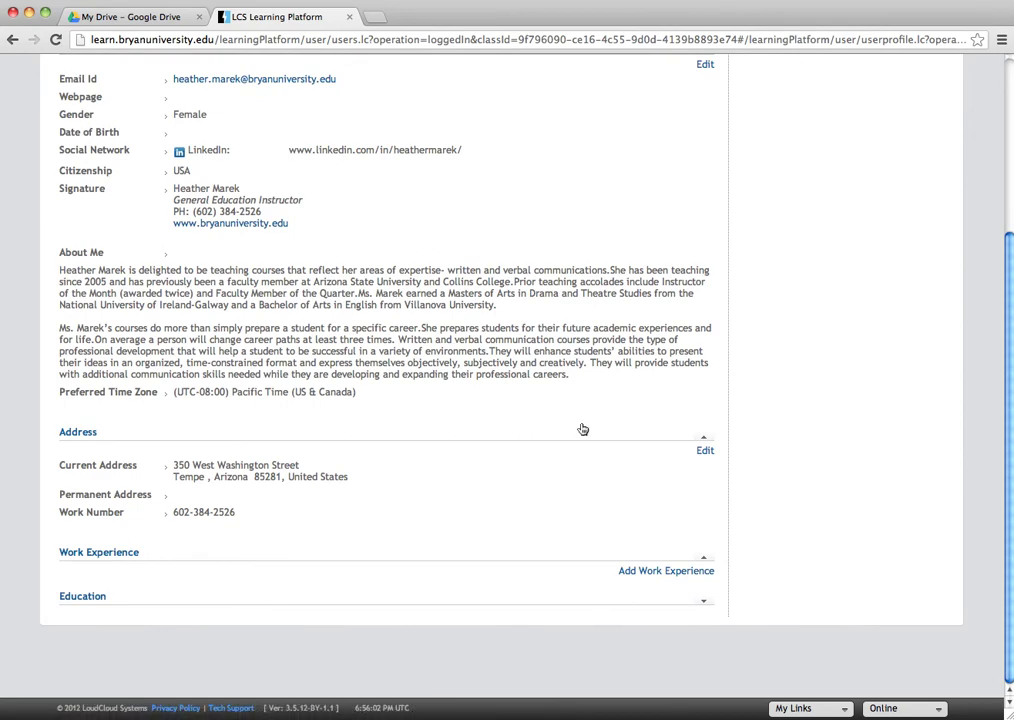
scroll(583, 411, "up", 5)
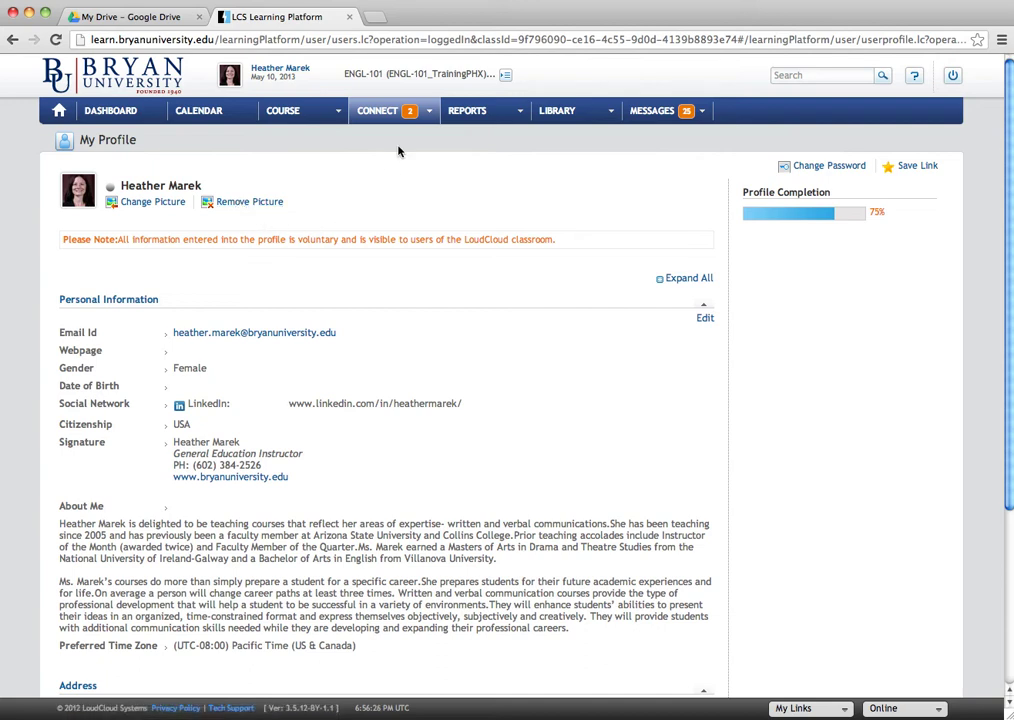
Look over the Connect and Reports options and open the class gradebook.
left_click(385, 111)
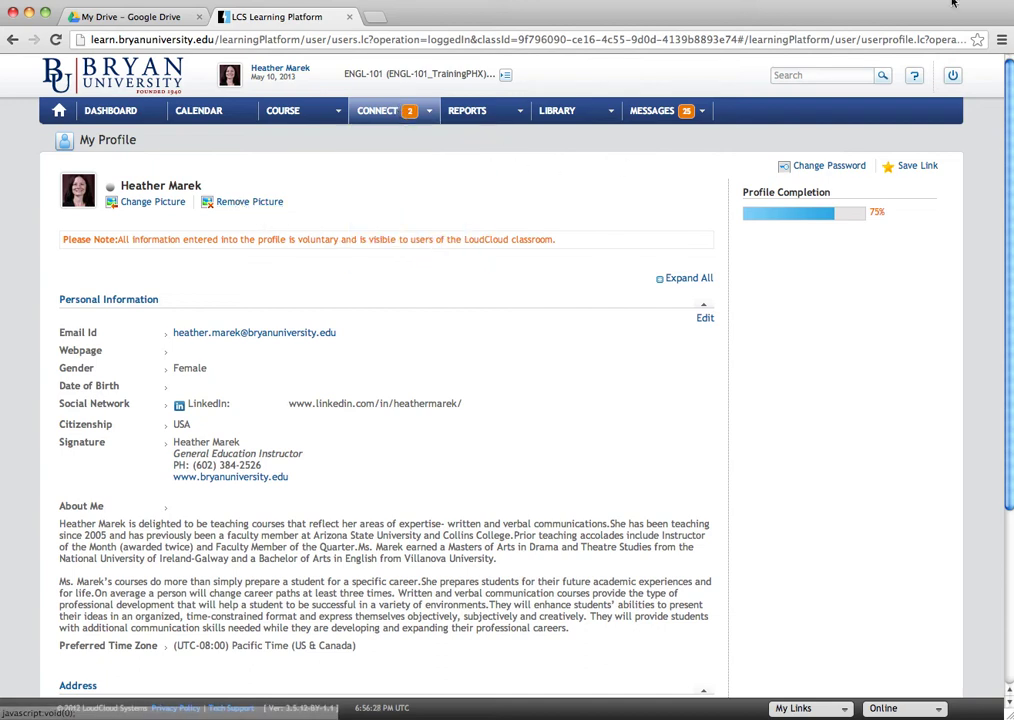
mouse_move(400, 117)
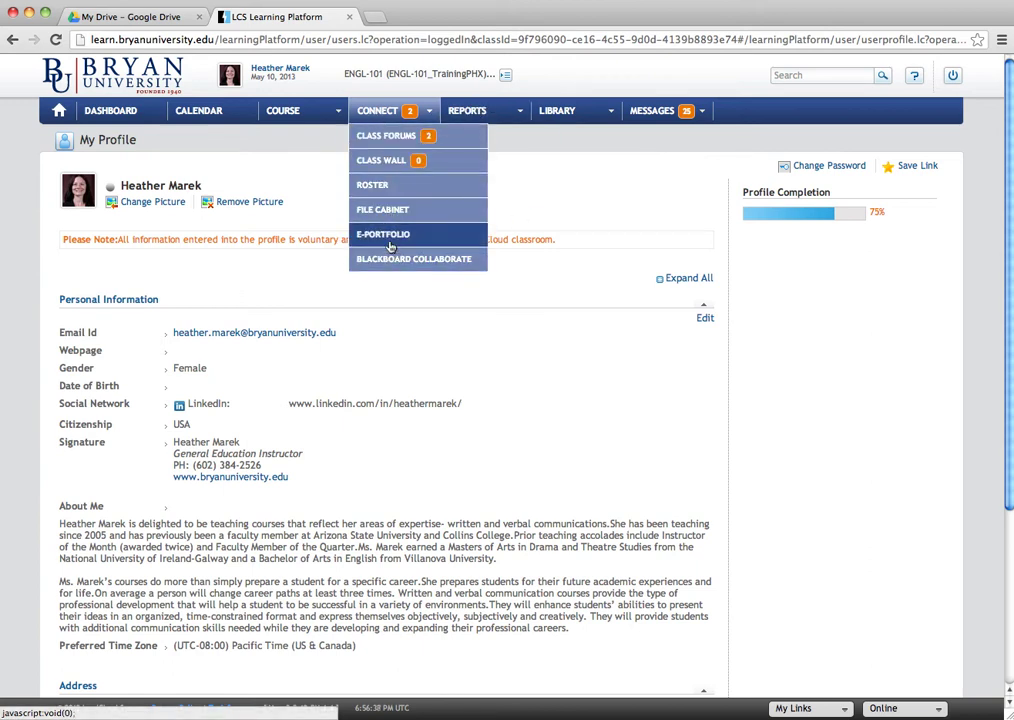
mouse_move(472, 116)
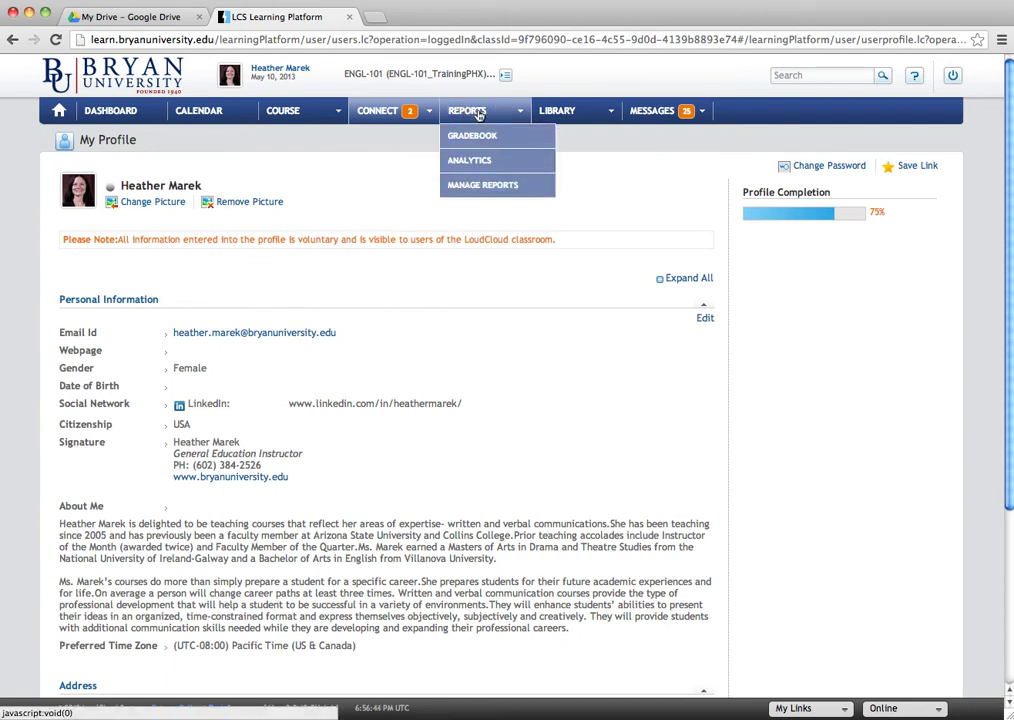
left_click(481, 141)
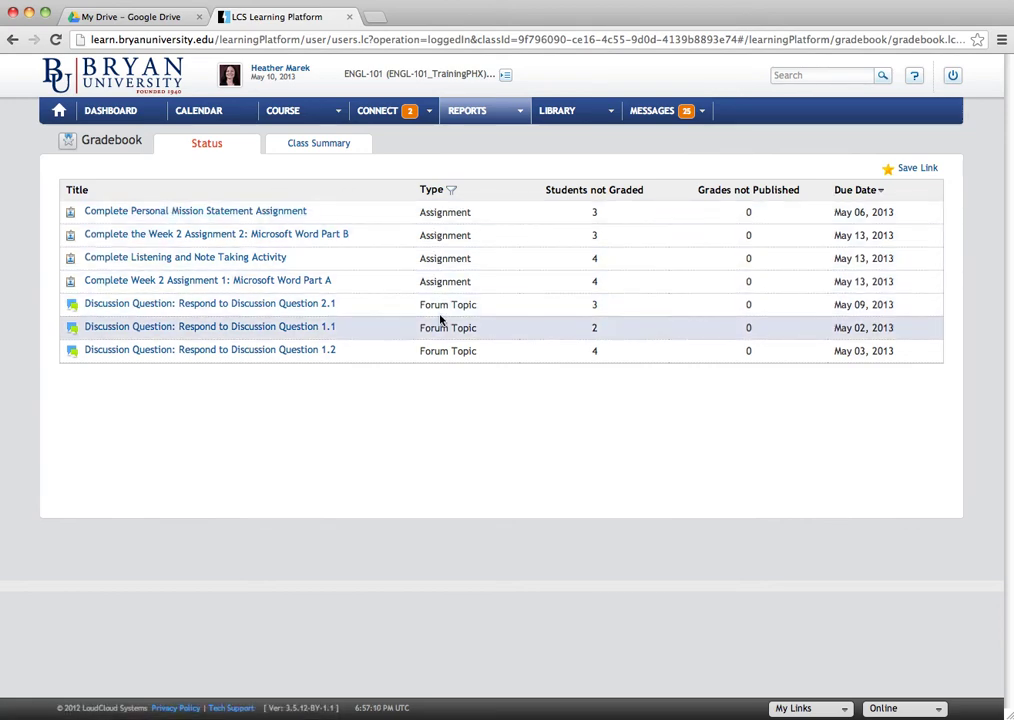
View the type filter choices in the gradebook status list and sort the items by due date, earliest first.
left_click(434, 192)
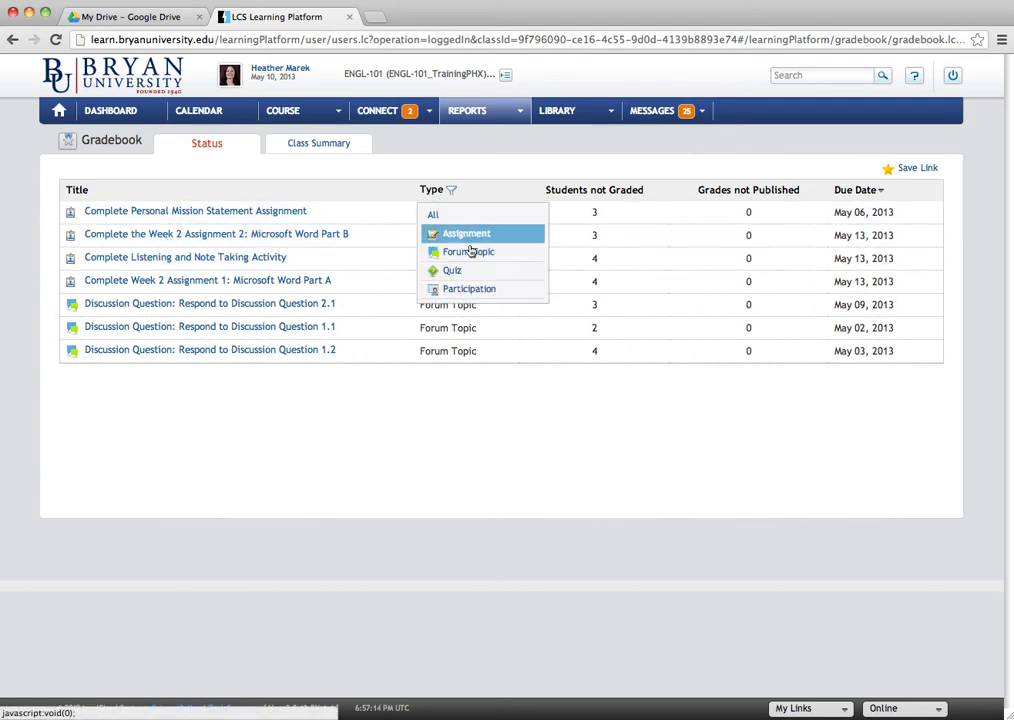
left_click(430, 179)
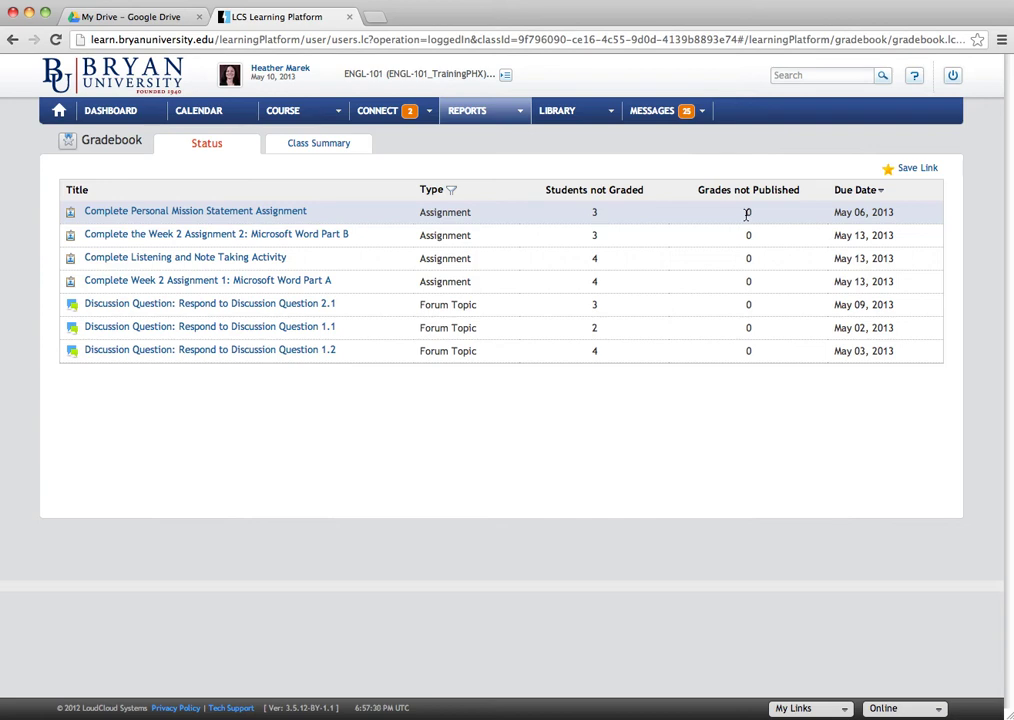
left_click(866, 194)
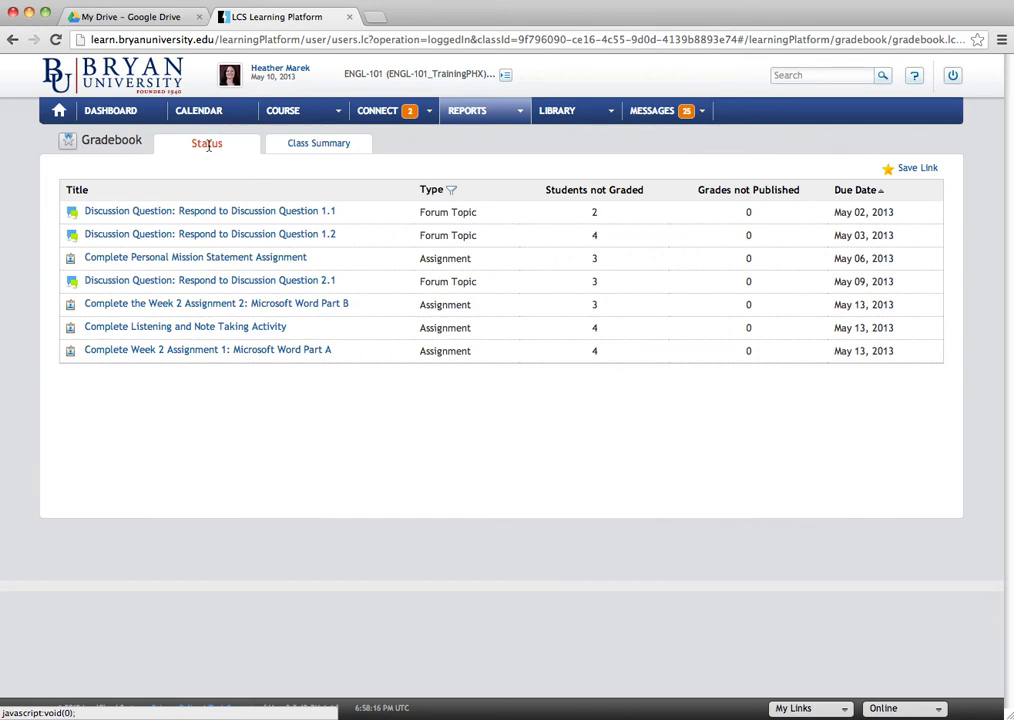
Open the class summary, review the first student's scores for each graded item, and return to the student list.
left_click(320, 143)
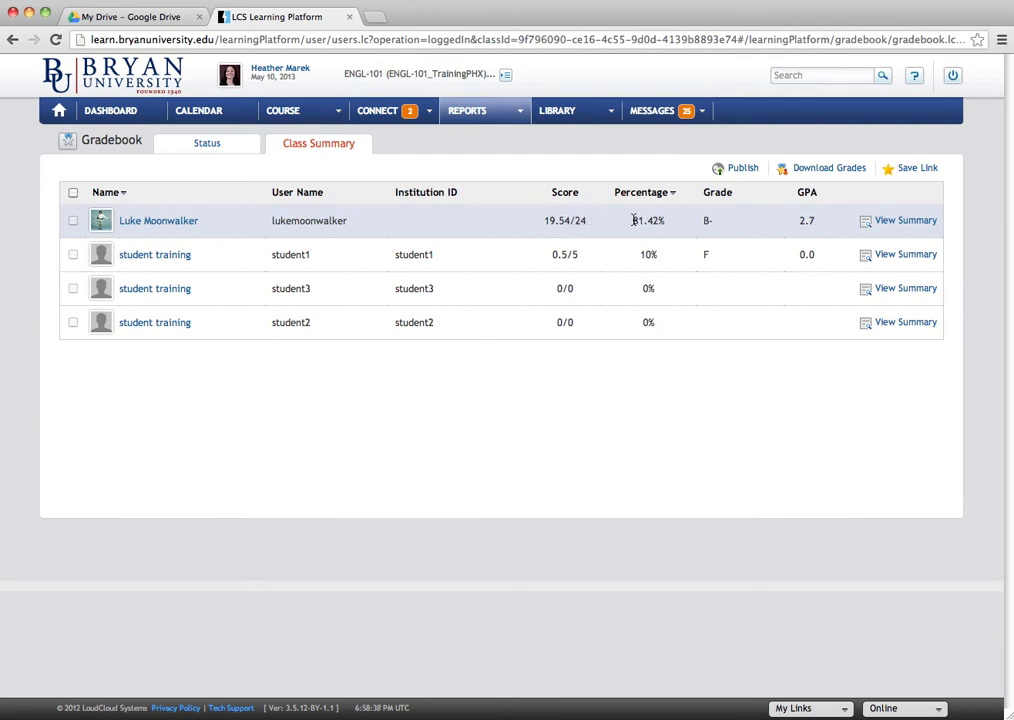
left_click_drag(634, 220, 668, 222)
left_click(906, 221)
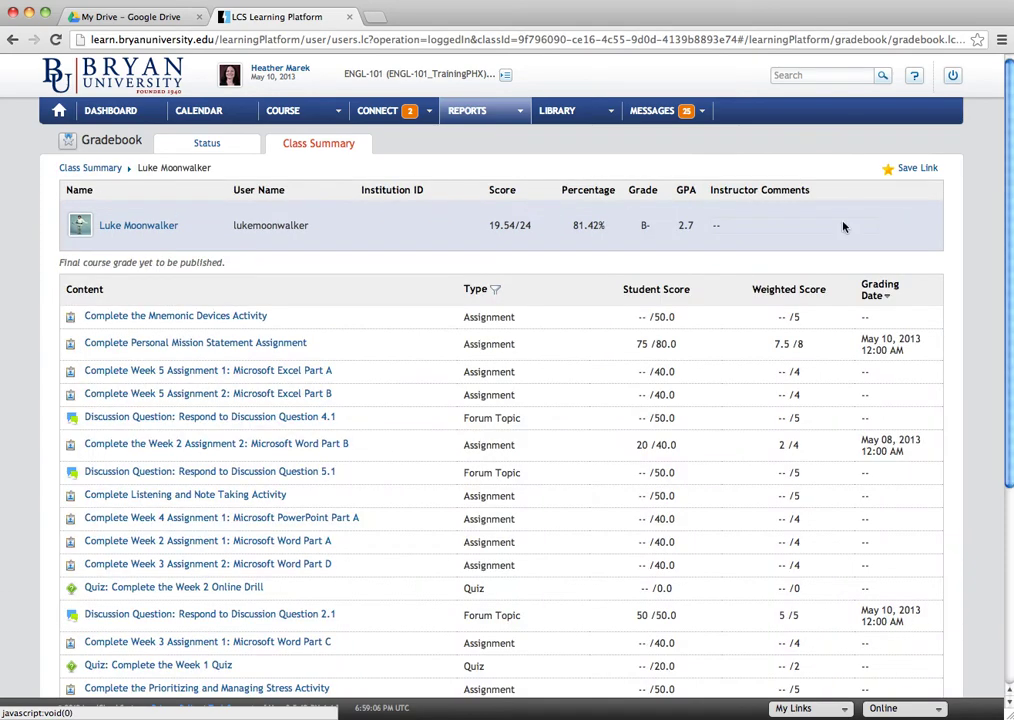
scroll(459, 294, "down", 3)
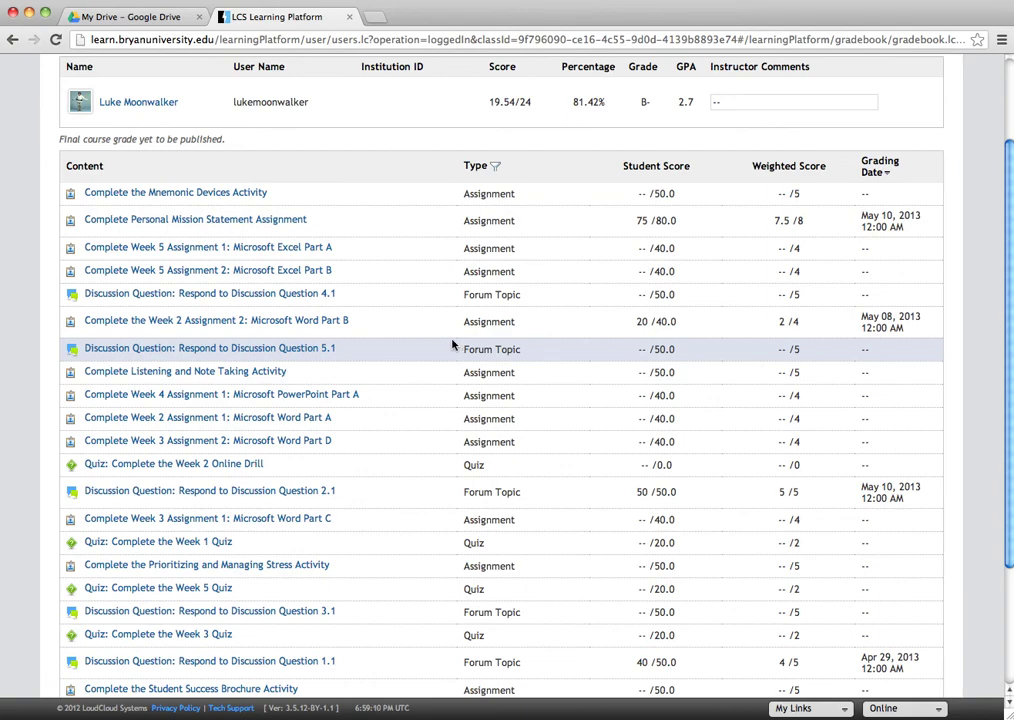
scroll(432, 327, "down", 1)
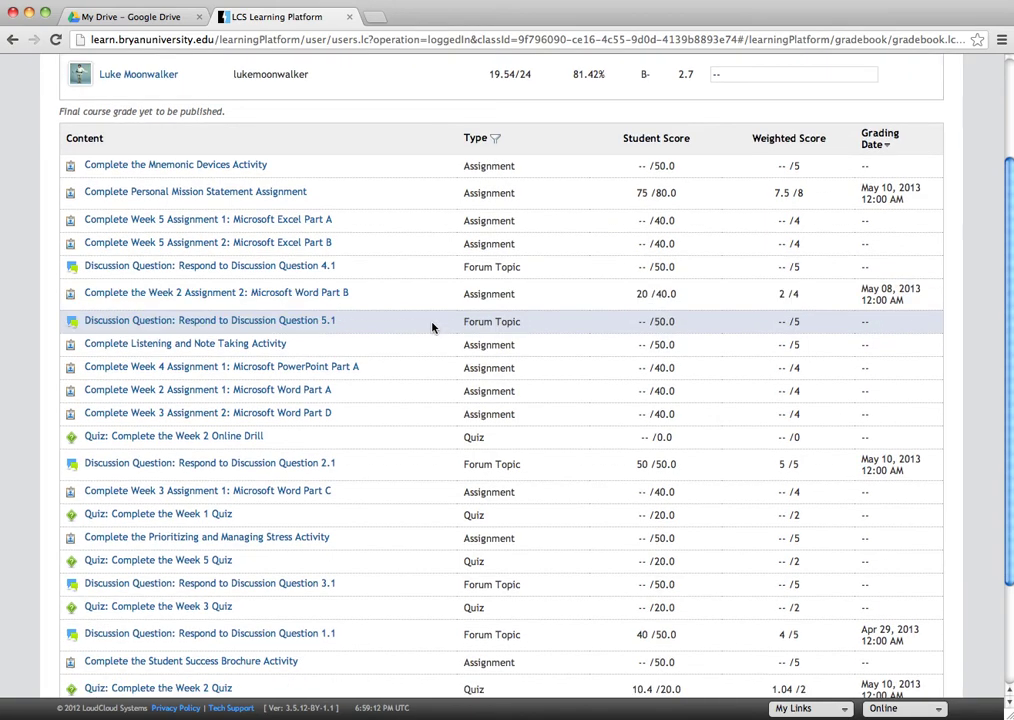
scroll(432, 344, "down", 2)
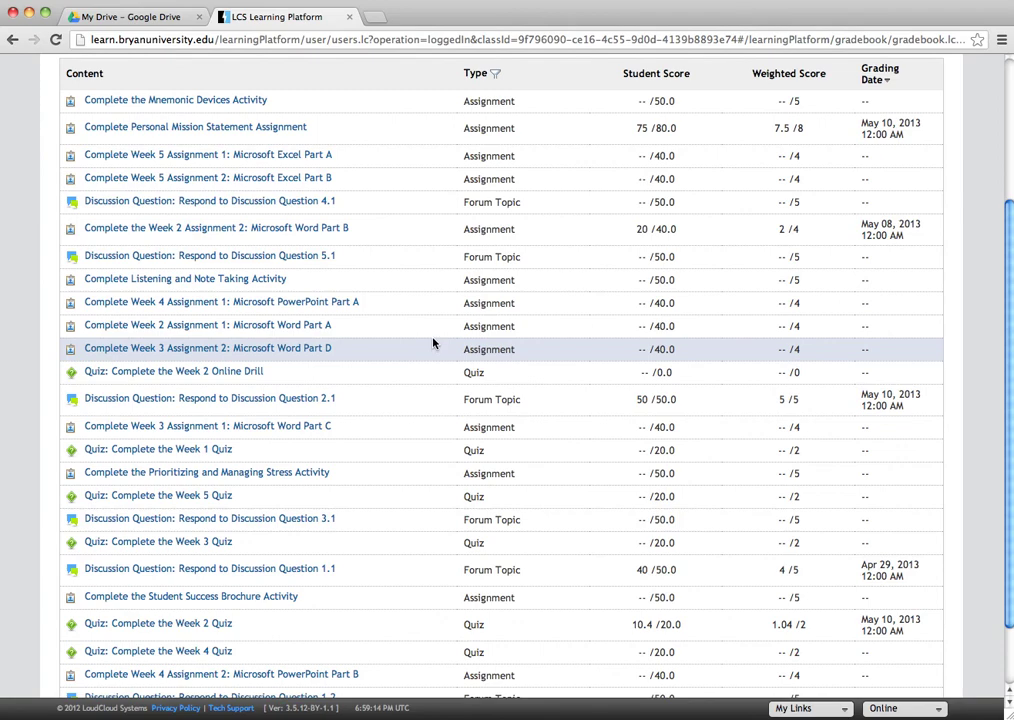
scroll(433, 344, "down", 1)
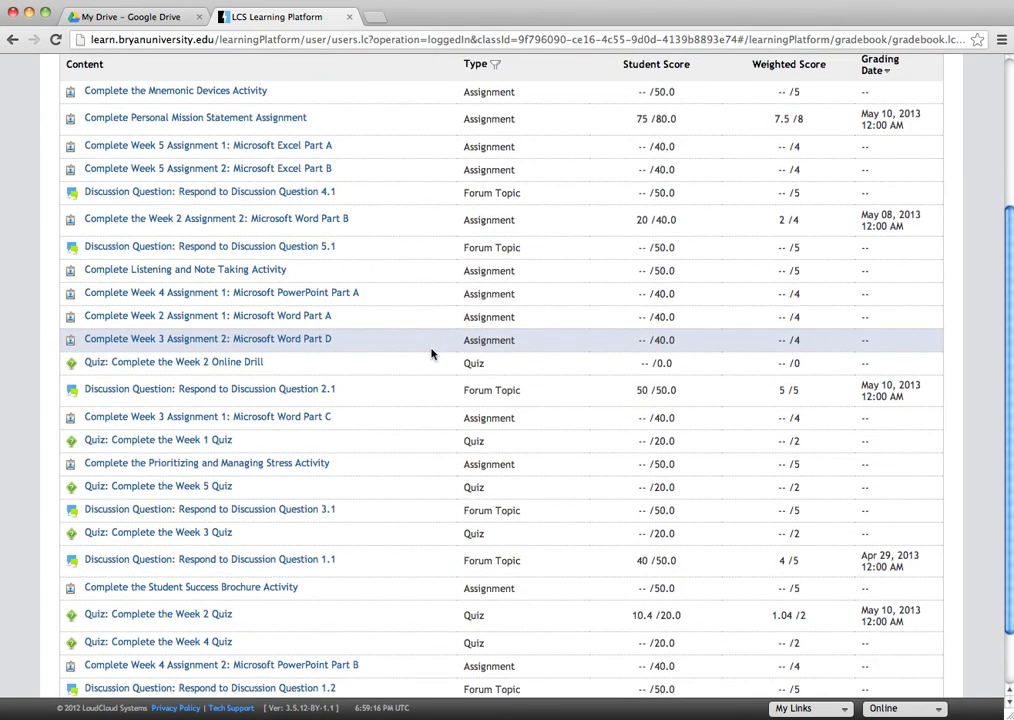
scroll(432, 354, "down", 3)
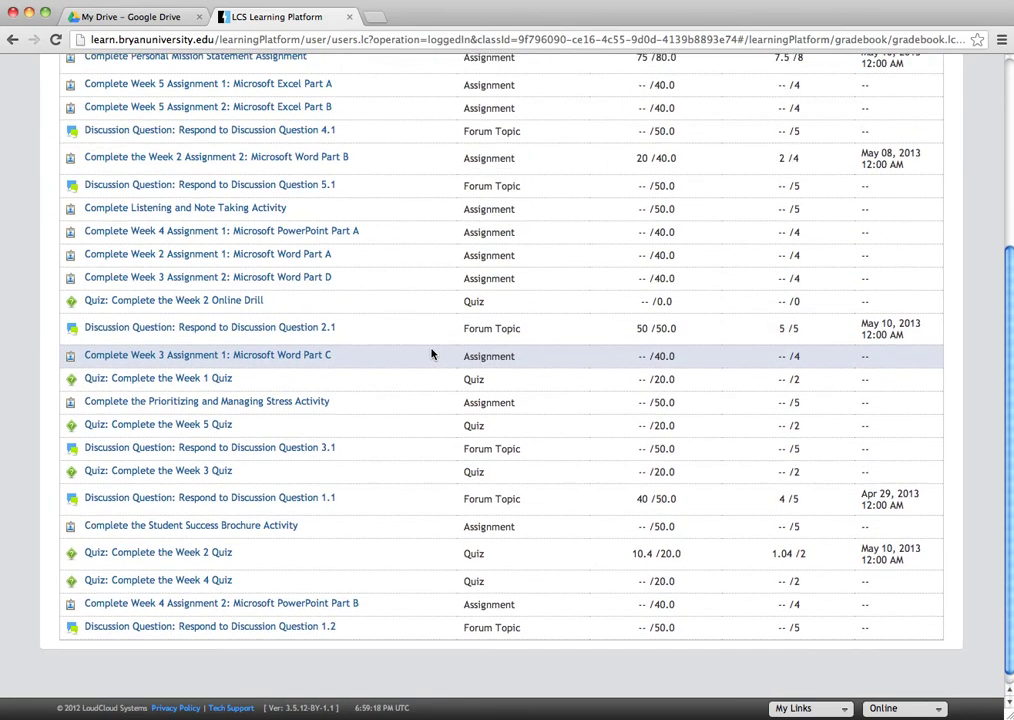
scroll(432, 354, "up", 5)
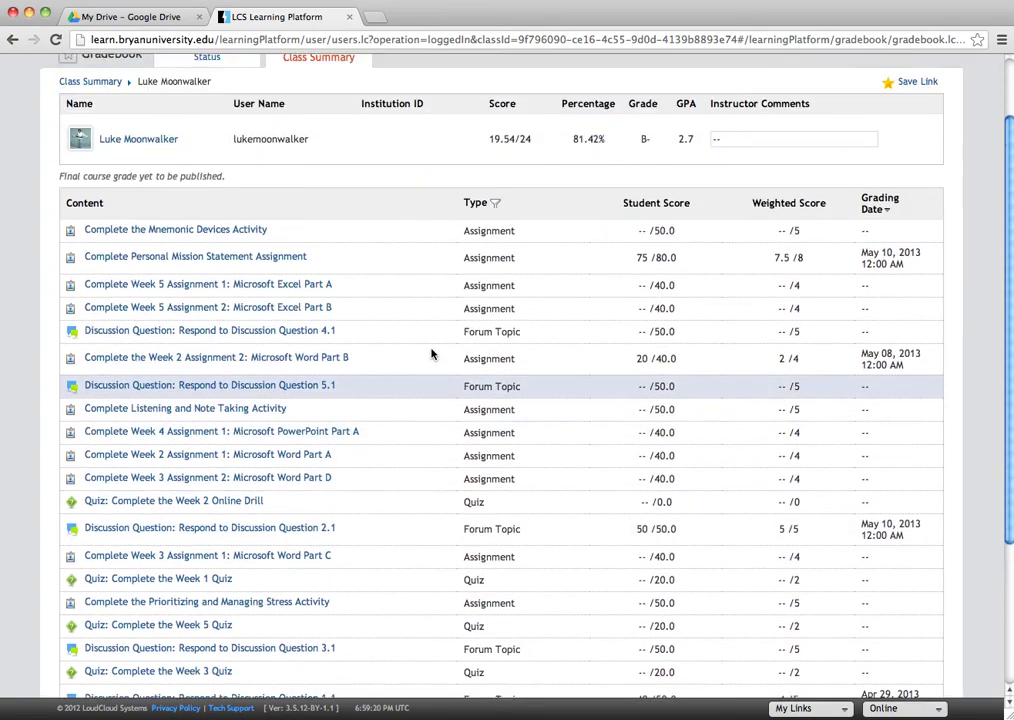
scroll(432, 354, "up", 2)
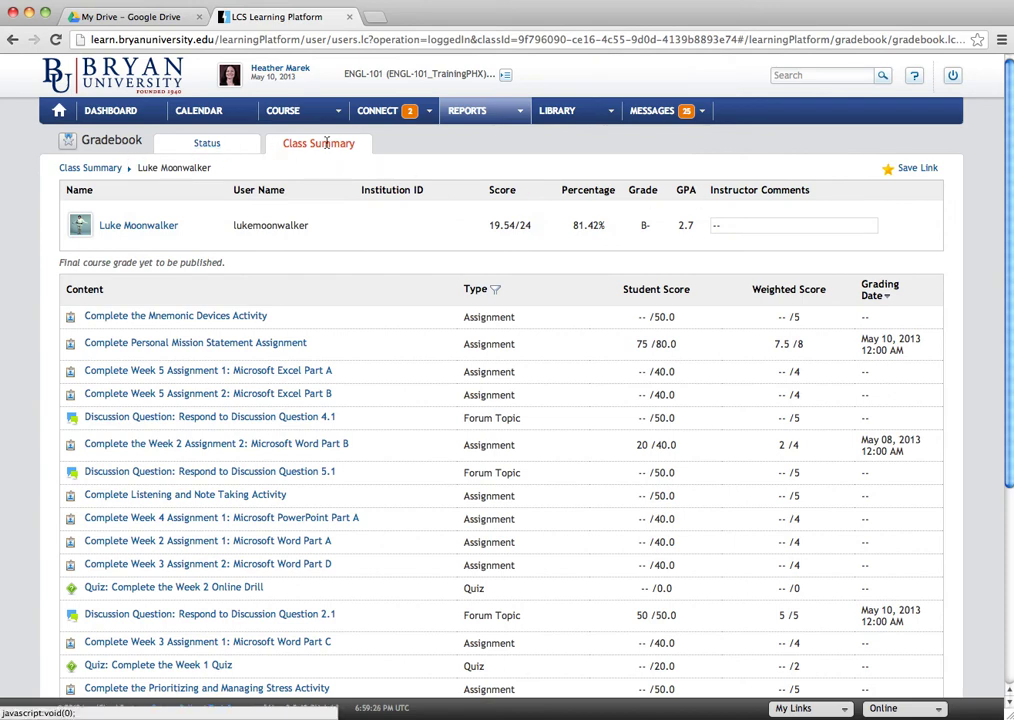
left_click(92, 168)
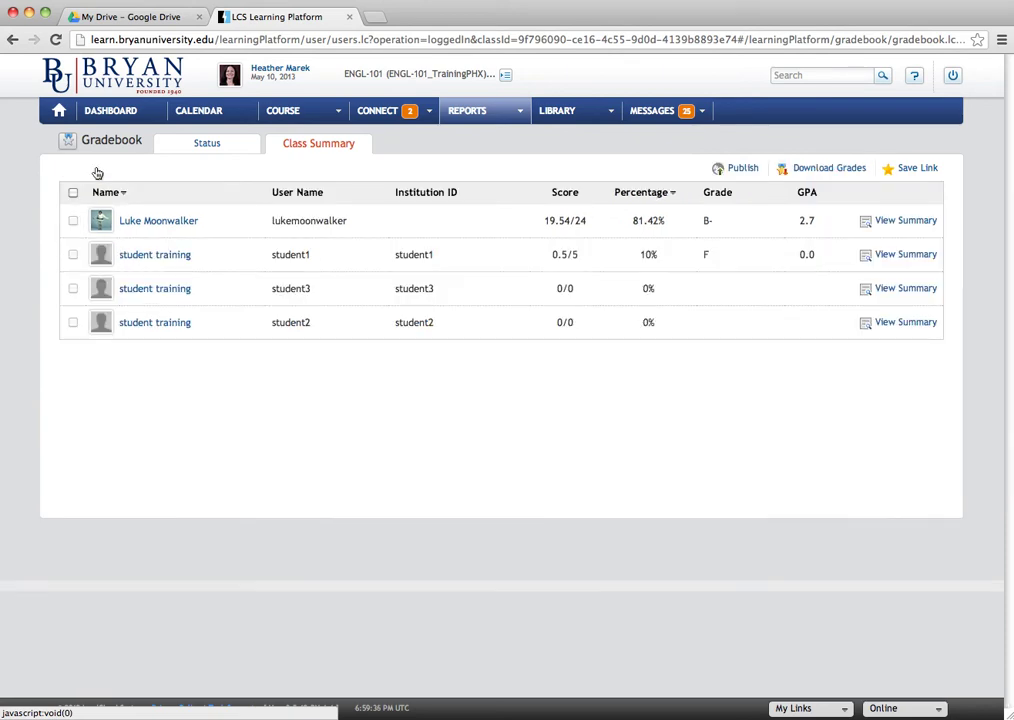
View the second student's profile and individual grade summary, and return to the class summary.
left_click(143, 256)
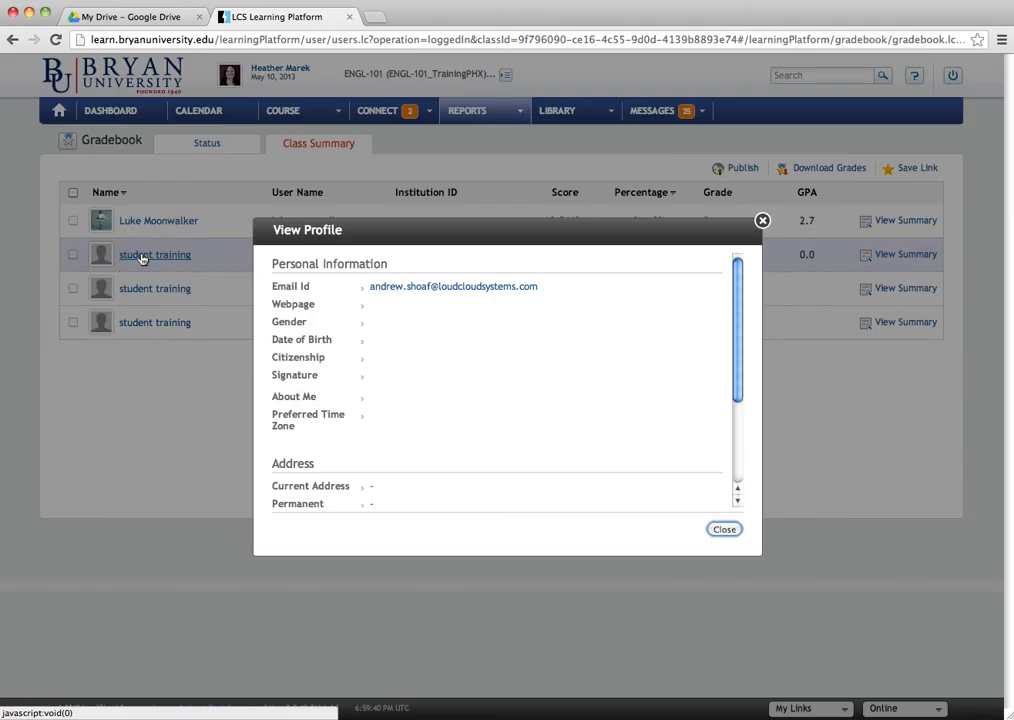
left_click(762, 220)
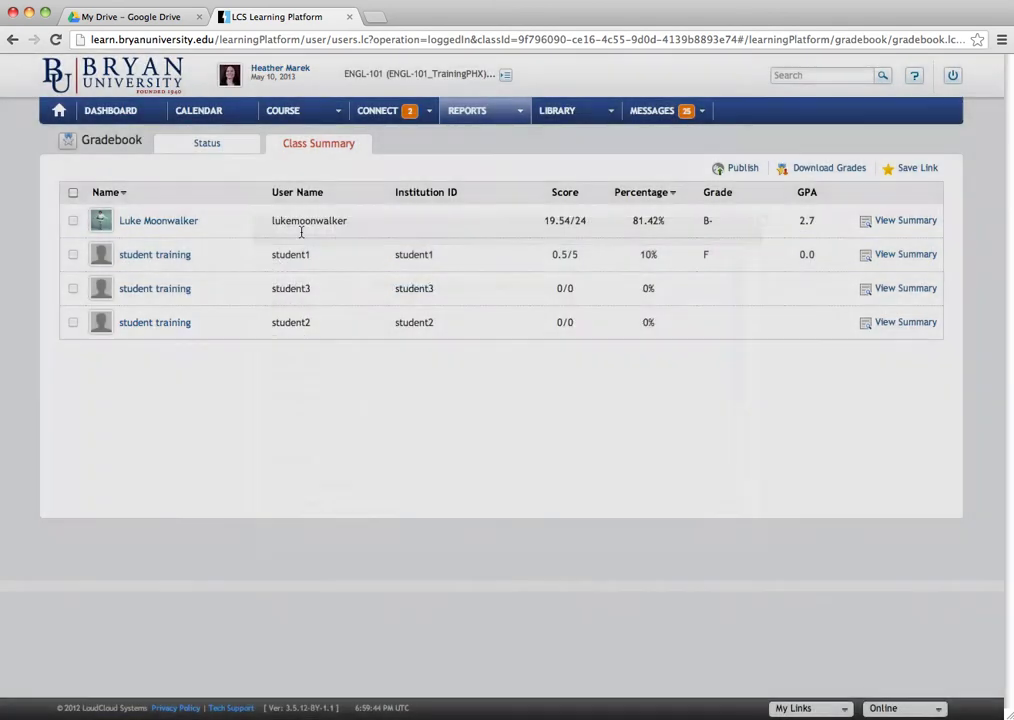
left_click(897, 255)
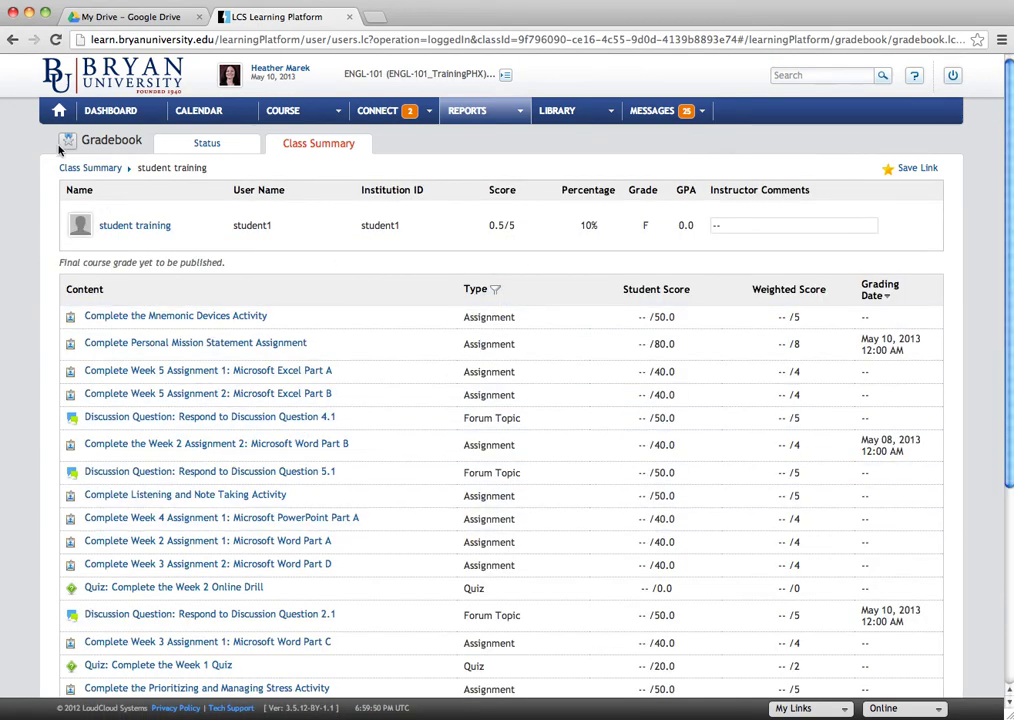
left_click(101, 171)
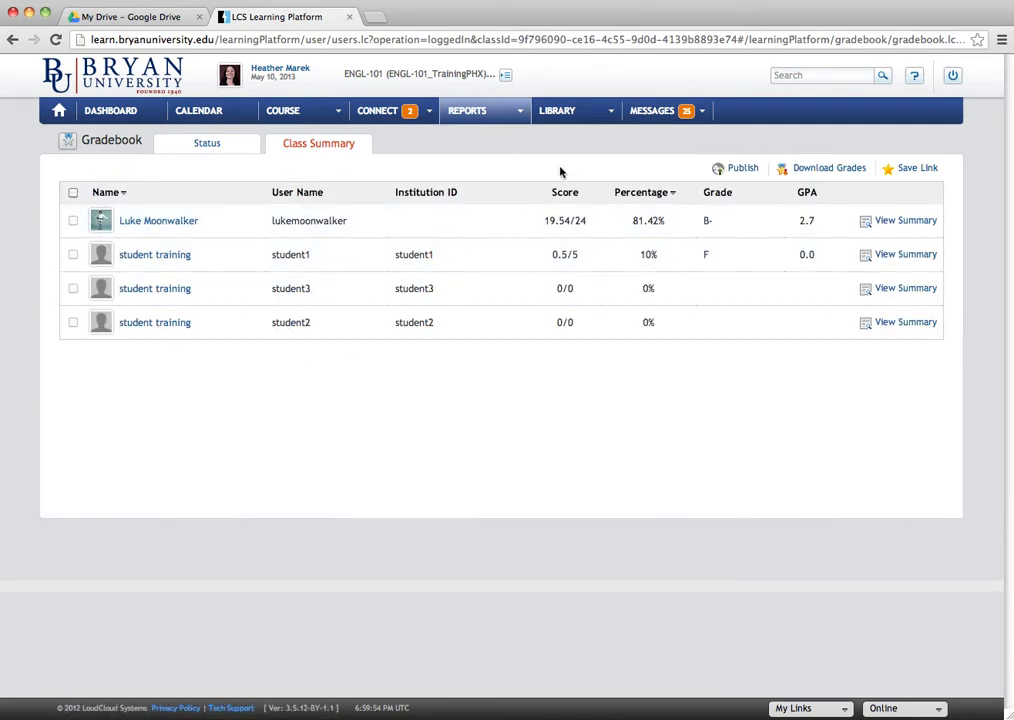
Download the class grades and look over the available Reports and Library options.
left_click(843, 171)
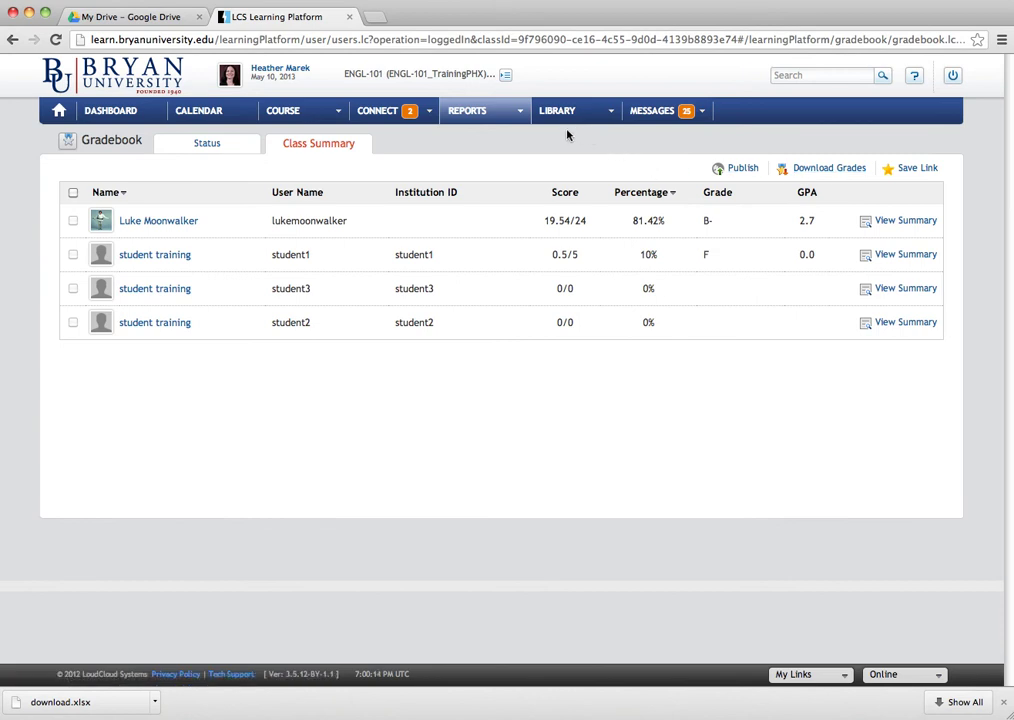
mouse_move(473, 113)
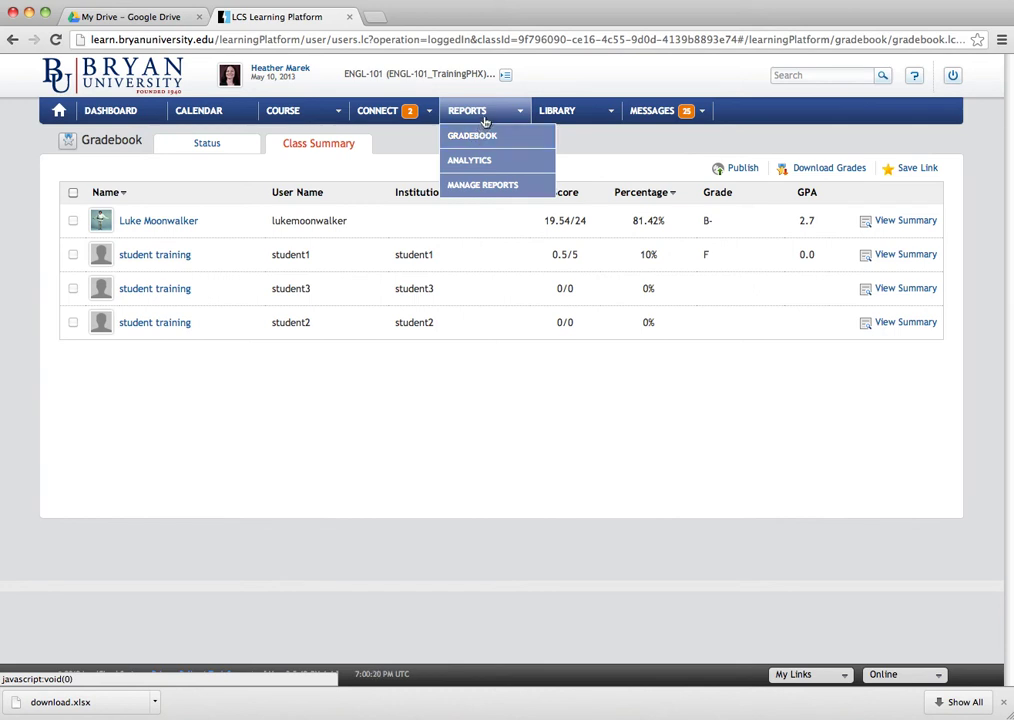
mouse_move(578, 114)
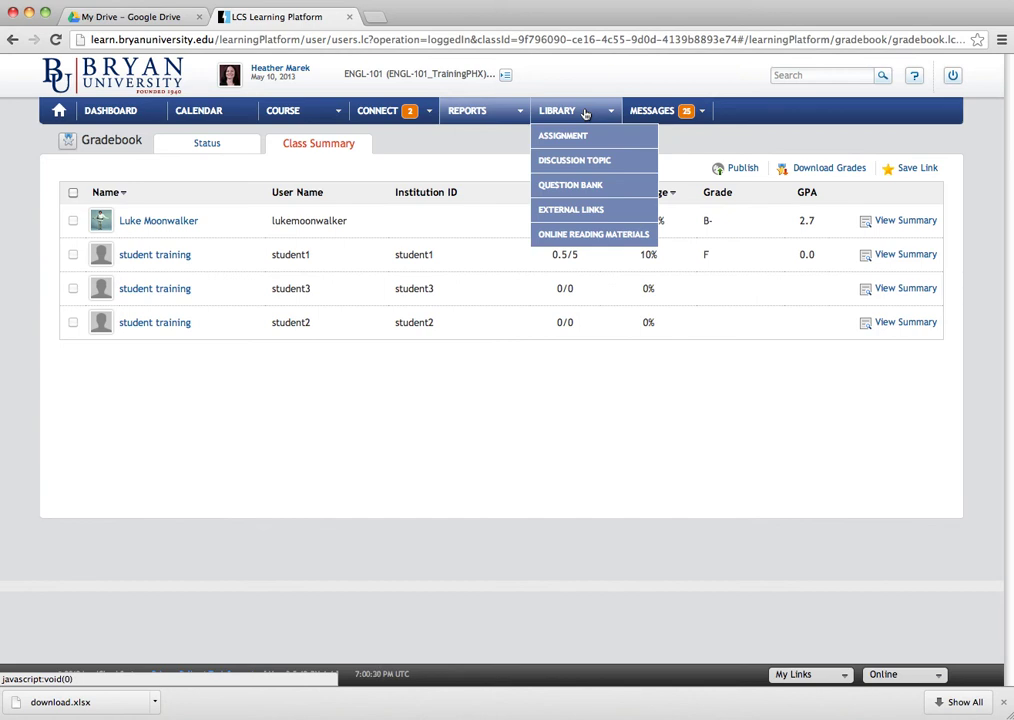
Open the notifications and examine the class updates with their date and title search options.
mouse_move(655, 112)
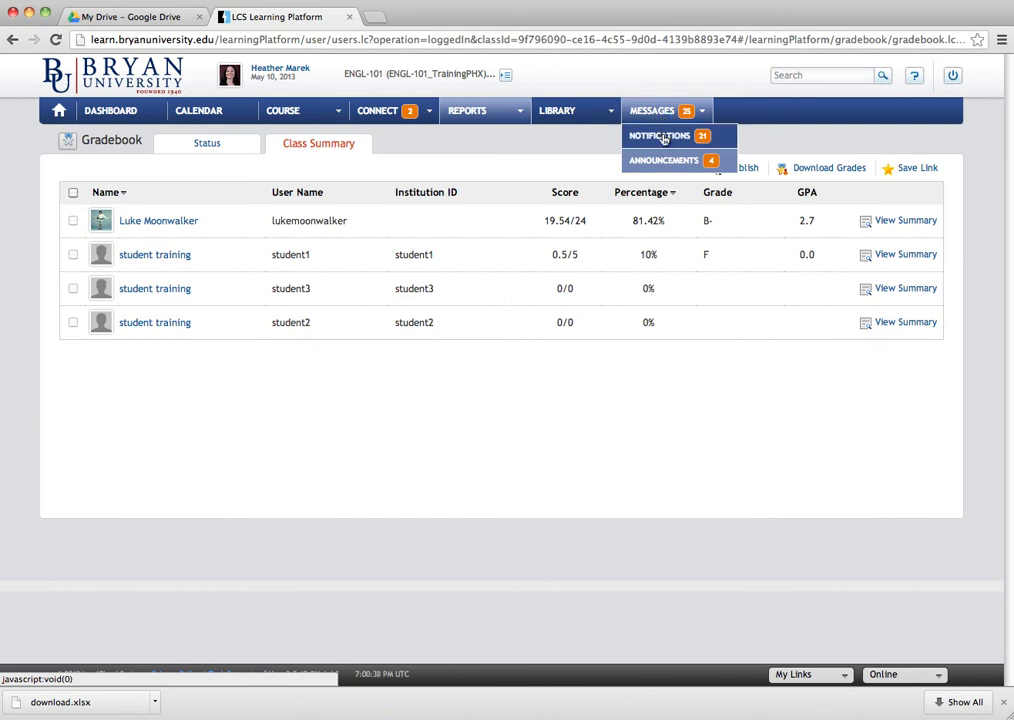
left_click(663, 139)
mouse_move(687, 120)
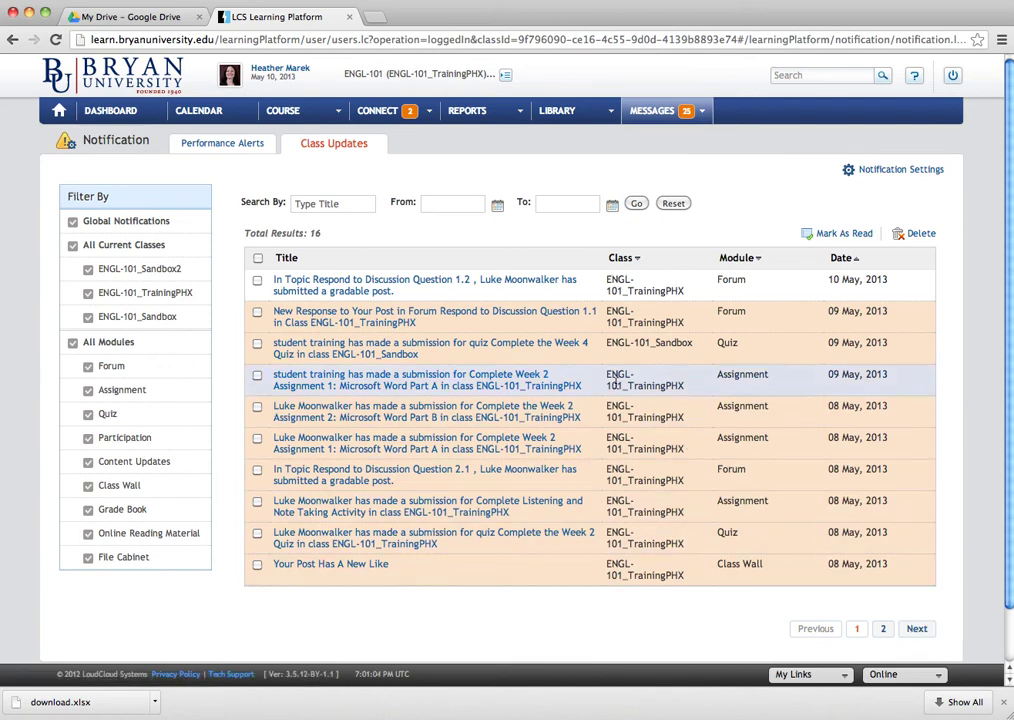
left_click(450, 203)
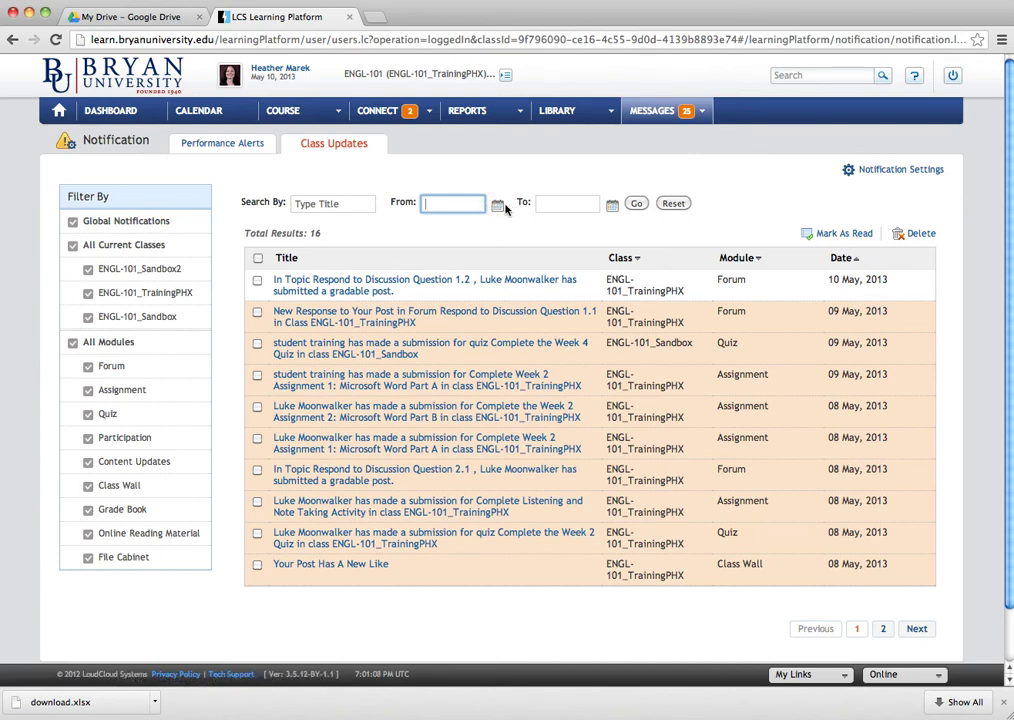
left_click(333, 204)
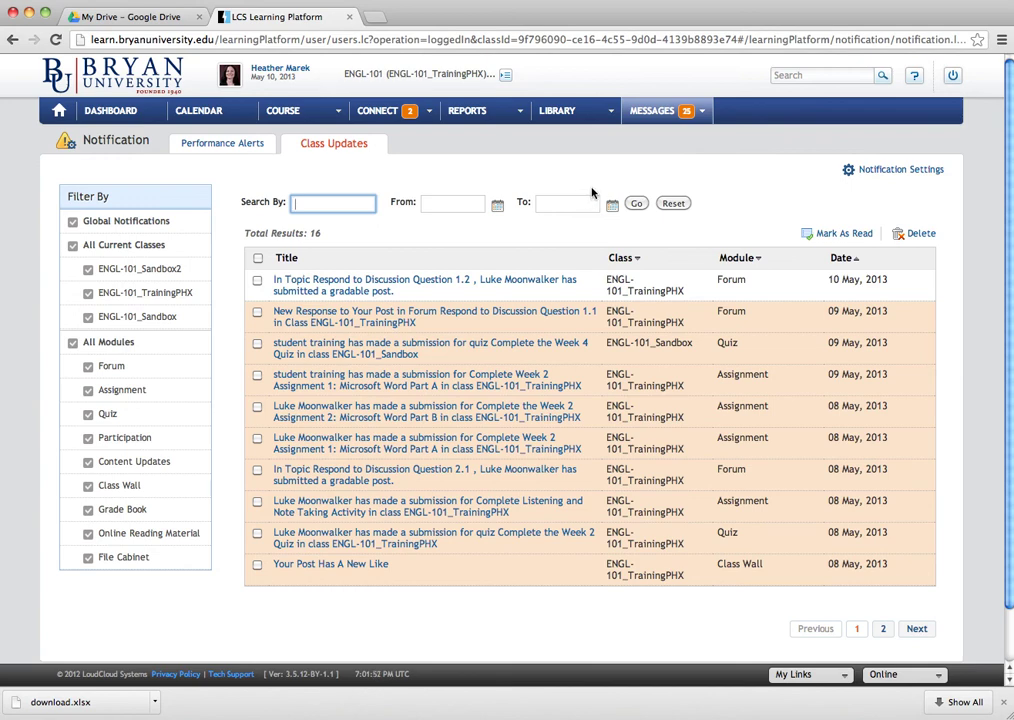
Open the notification settings and set gradable assignment submission alerts to no email, with SMS and popup enabled.
left_click(885, 172)
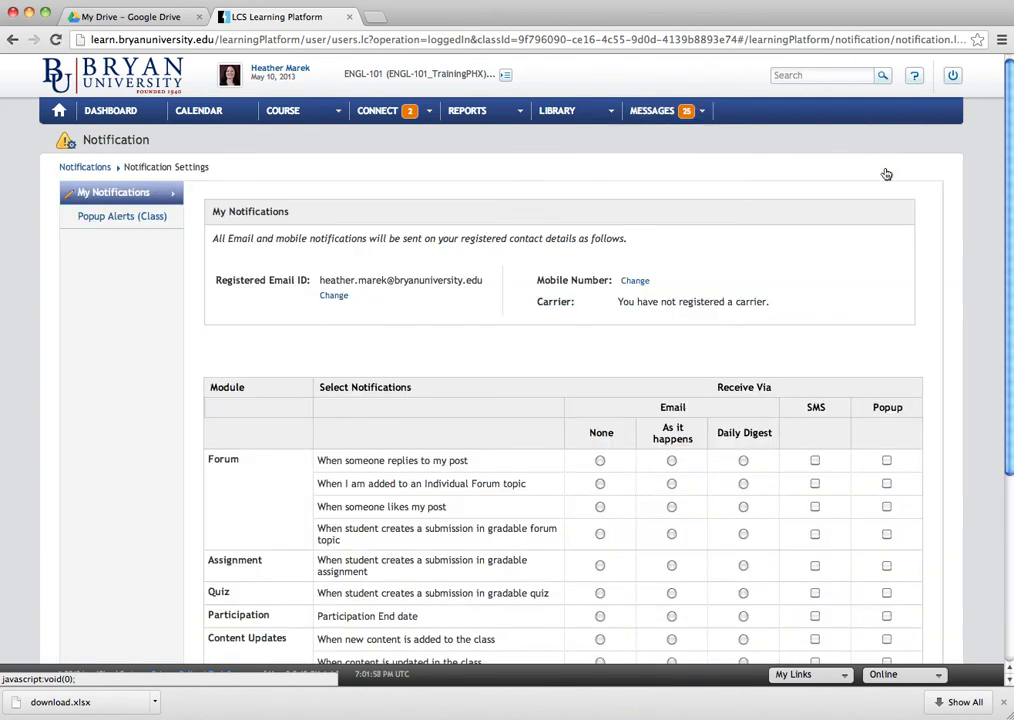
scroll(886, 174, "down", 1)
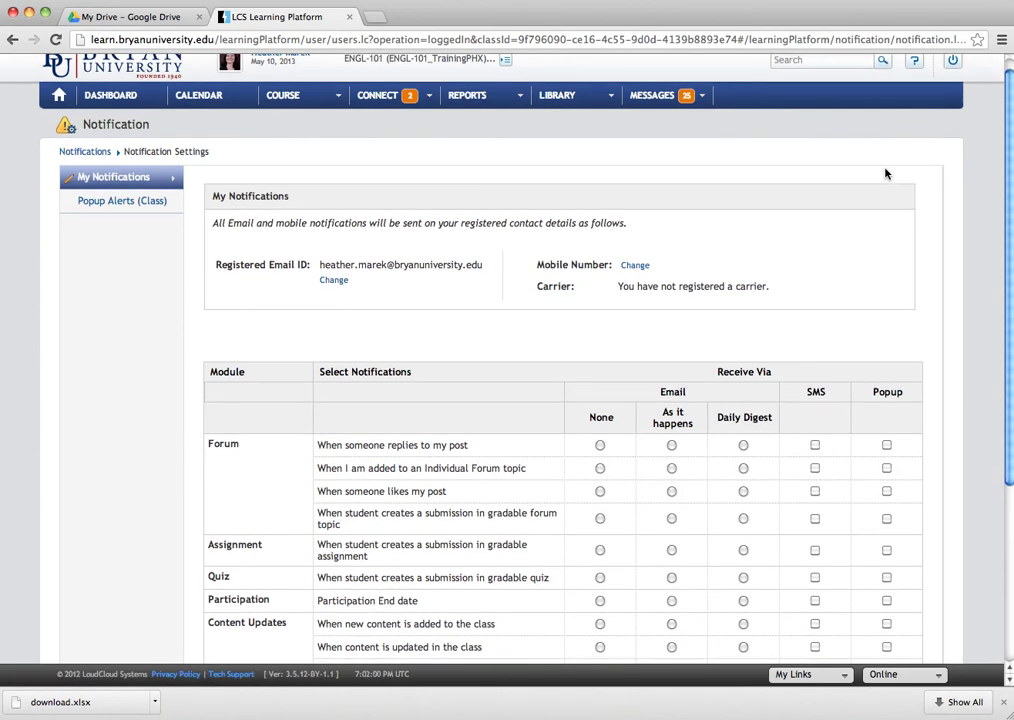
scroll(711, 223, "down", 1)
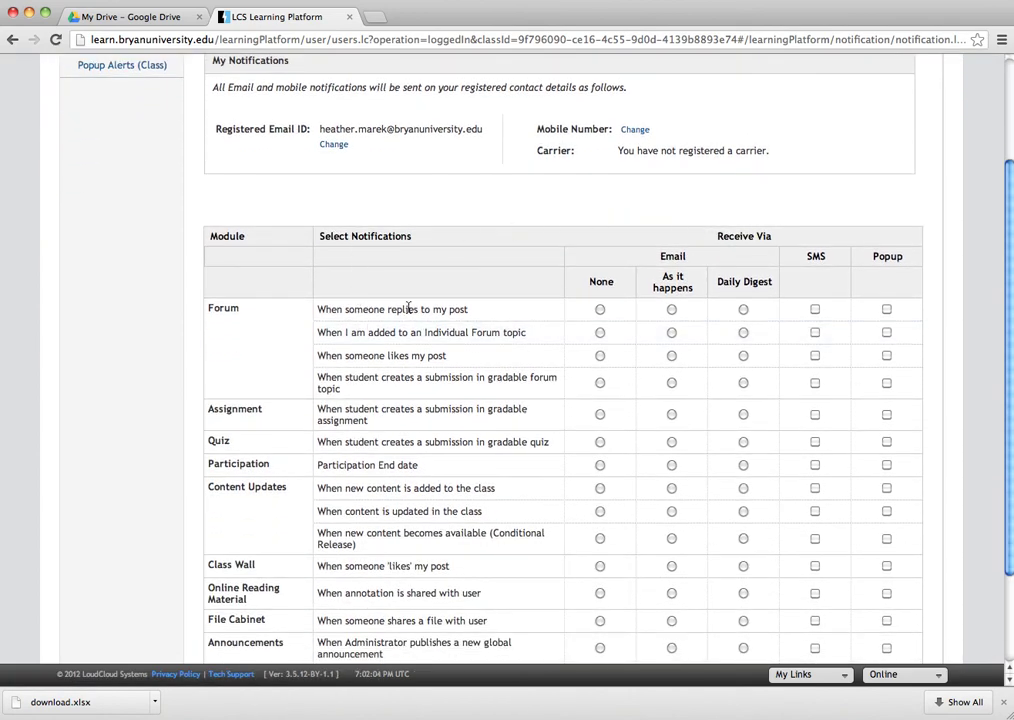
scroll(514, 325, "down", 1)
scroll(514, 325, "down", 2)
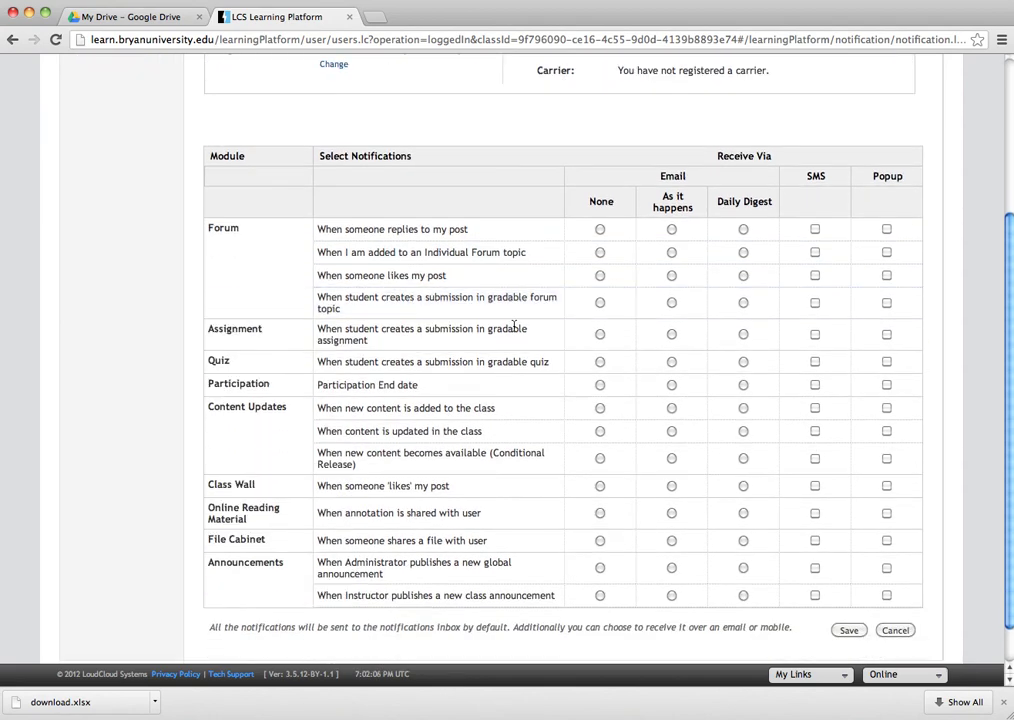
left_click(671, 229)
left_click(887, 336)
left_click(743, 335)
left_click(600, 335)
left_click(600, 336)
Open the registered mobile number for editing and look over the available carriers without choosing one.
scroll(600, 340, "up", 3)
scroll(600, 340, "up", 2)
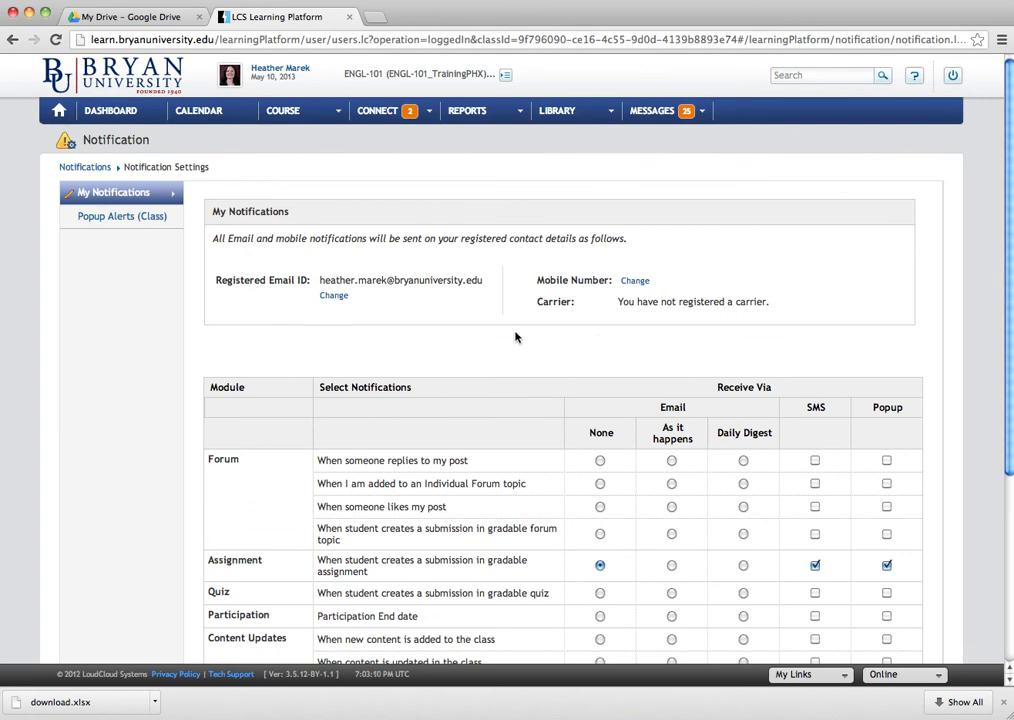
left_click(634, 283)
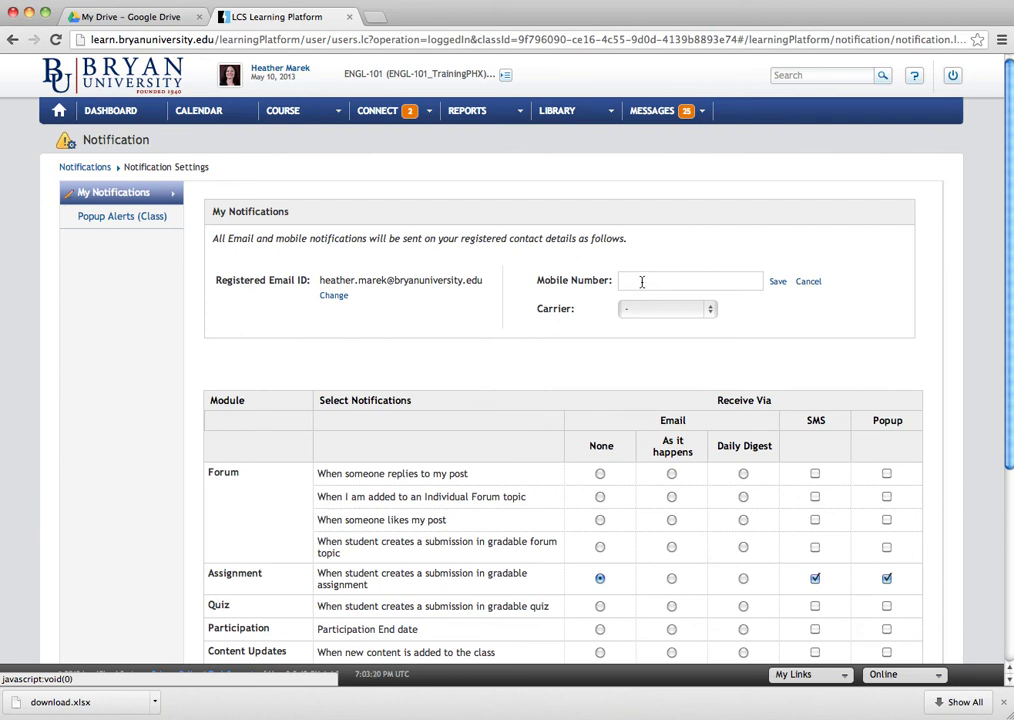
left_click(640, 282)
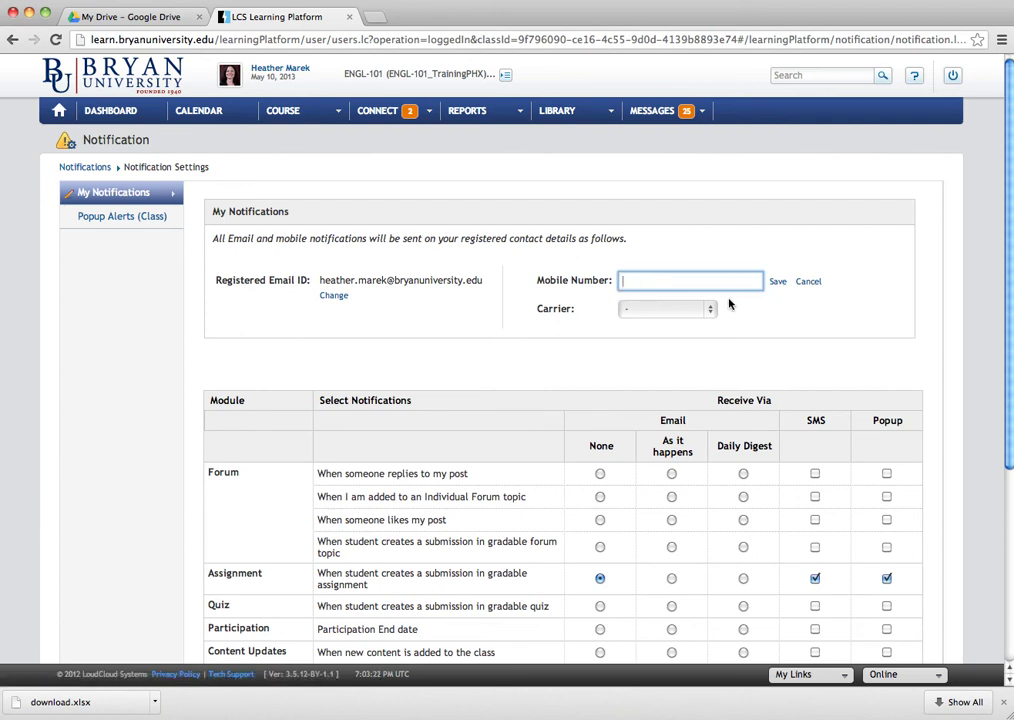
left_click(670, 310)
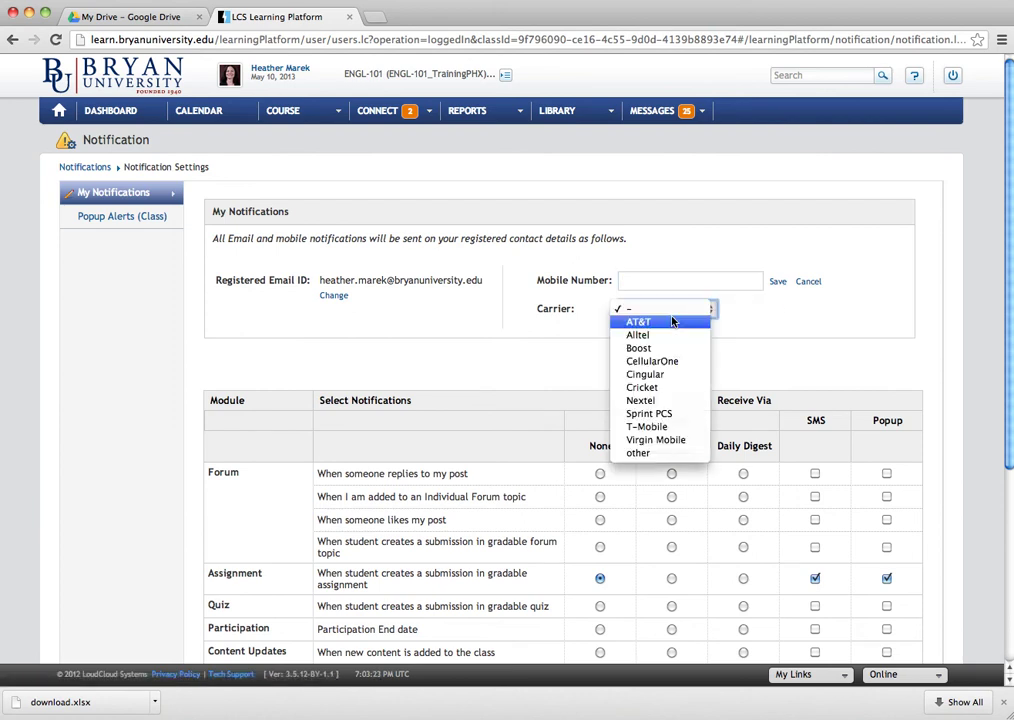
left_click(724, 335)
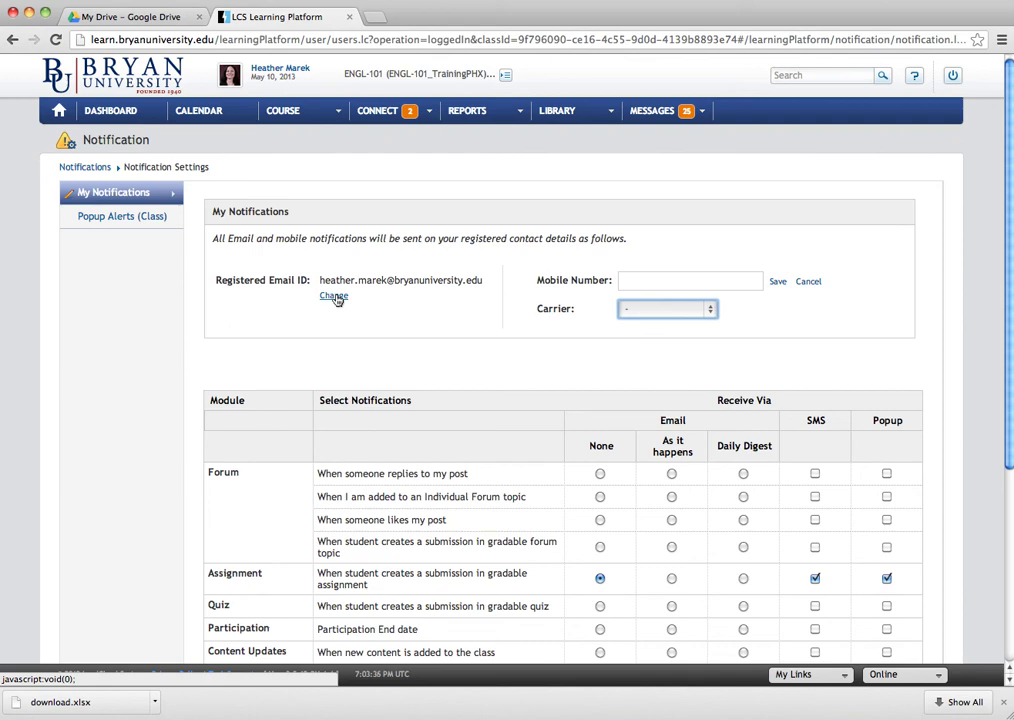
Open the class popup alerts and load the notification list for the ENGL-101_Sandbox2 class.
left_click(115, 223)
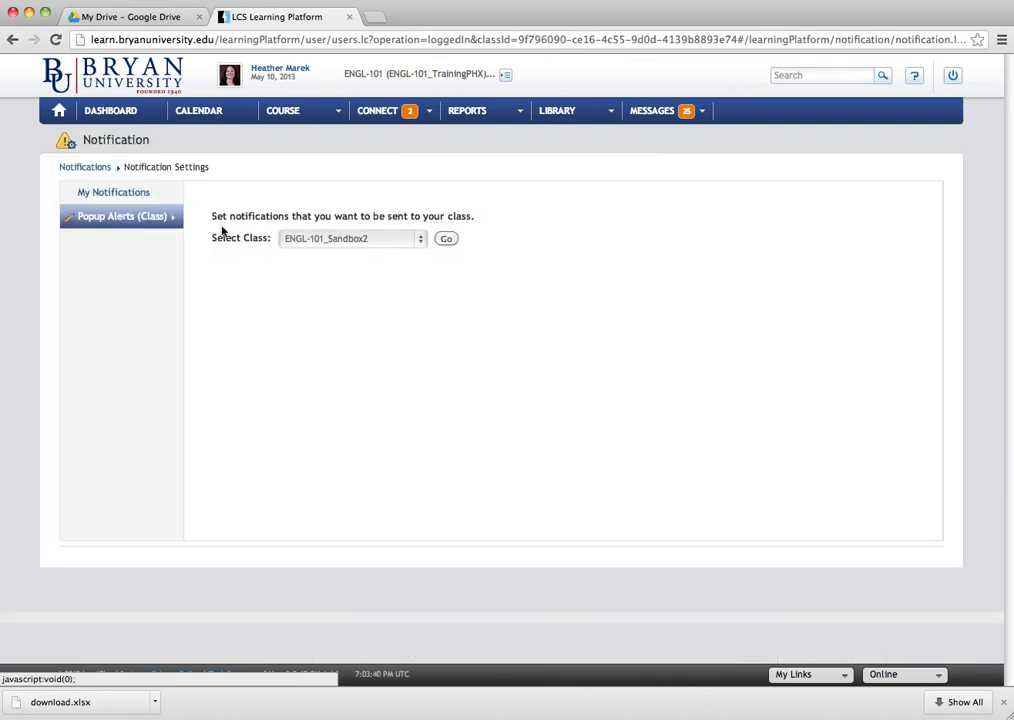
left_click(380, 242)
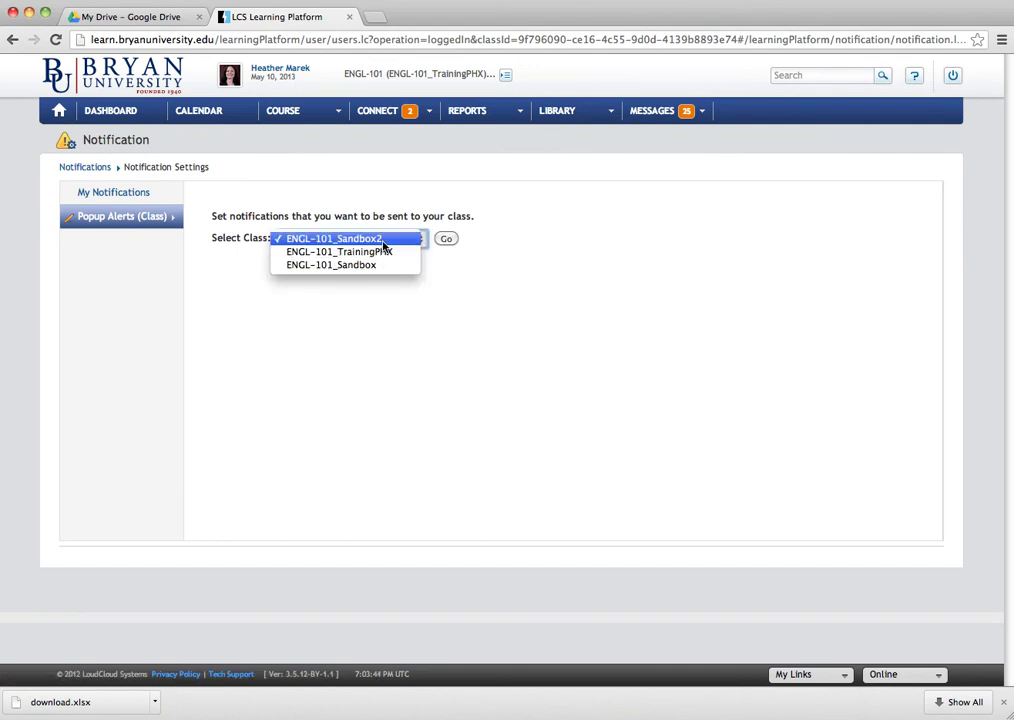
left_click(386, 238)
left_click(446, 239)
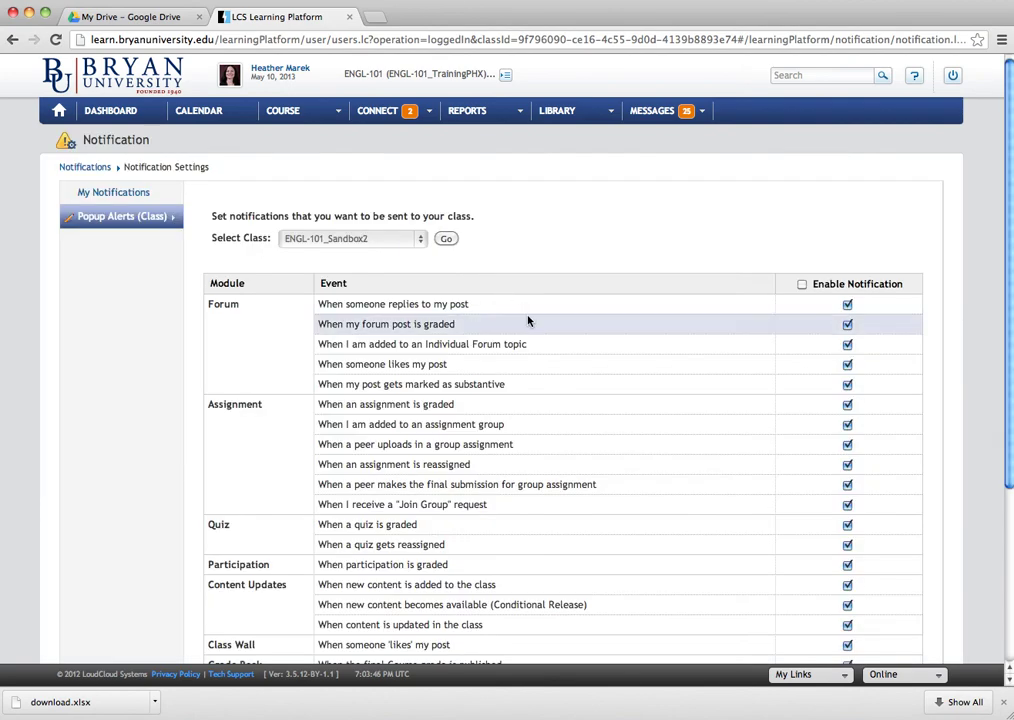
Examine the popup alert events listed for each module and their enabled settings for the class.
scroll(527, 317, "down", 4)
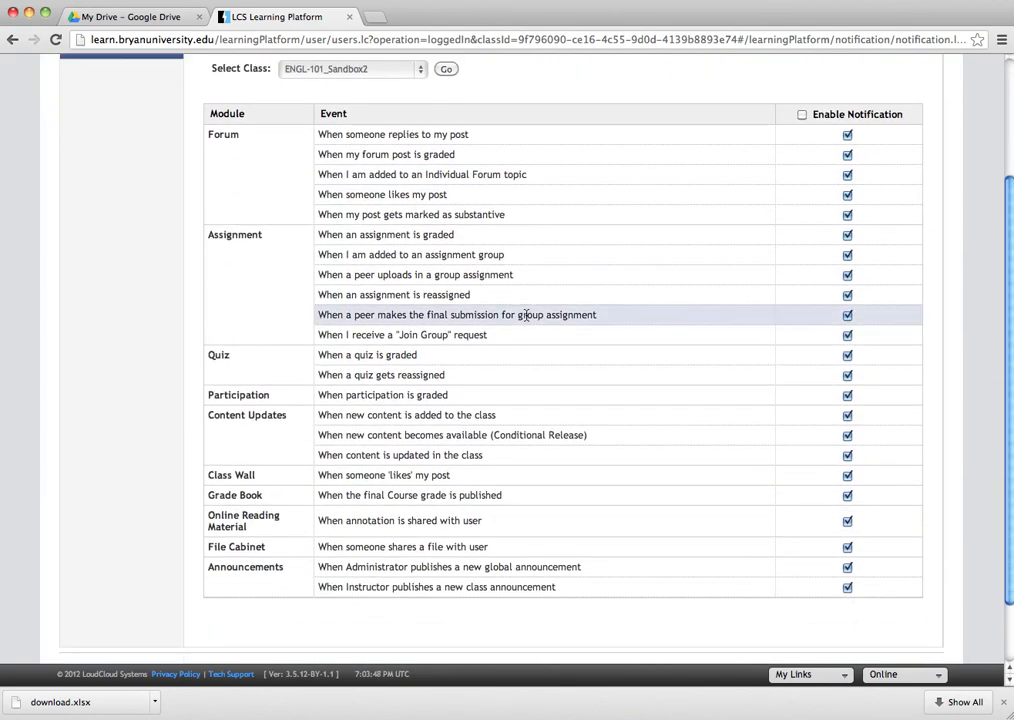
scroll(526, 317, "down", 1)
scroll(427, 287, "up", 3)
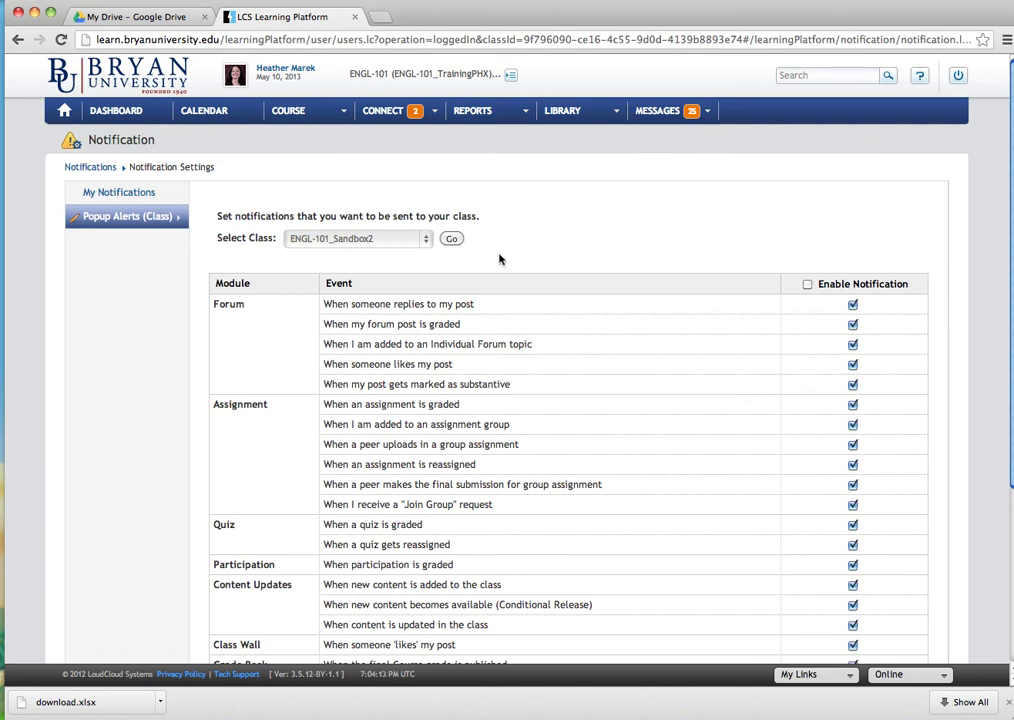
scroll(500, 259, "down", 1)
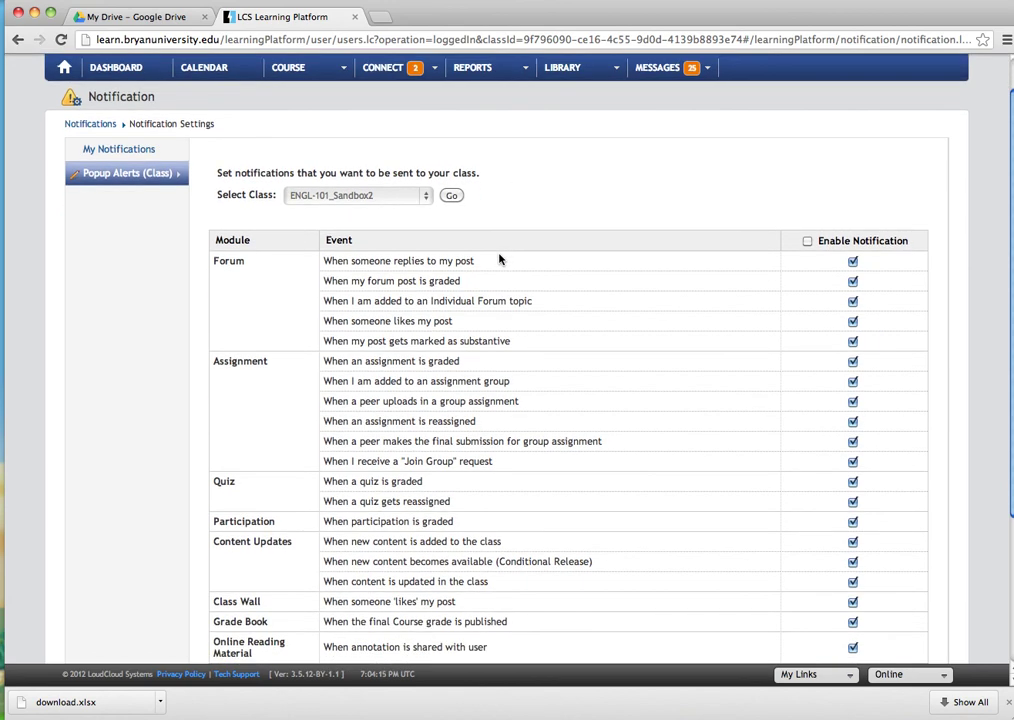
scroll(656, 303, "down", 2)
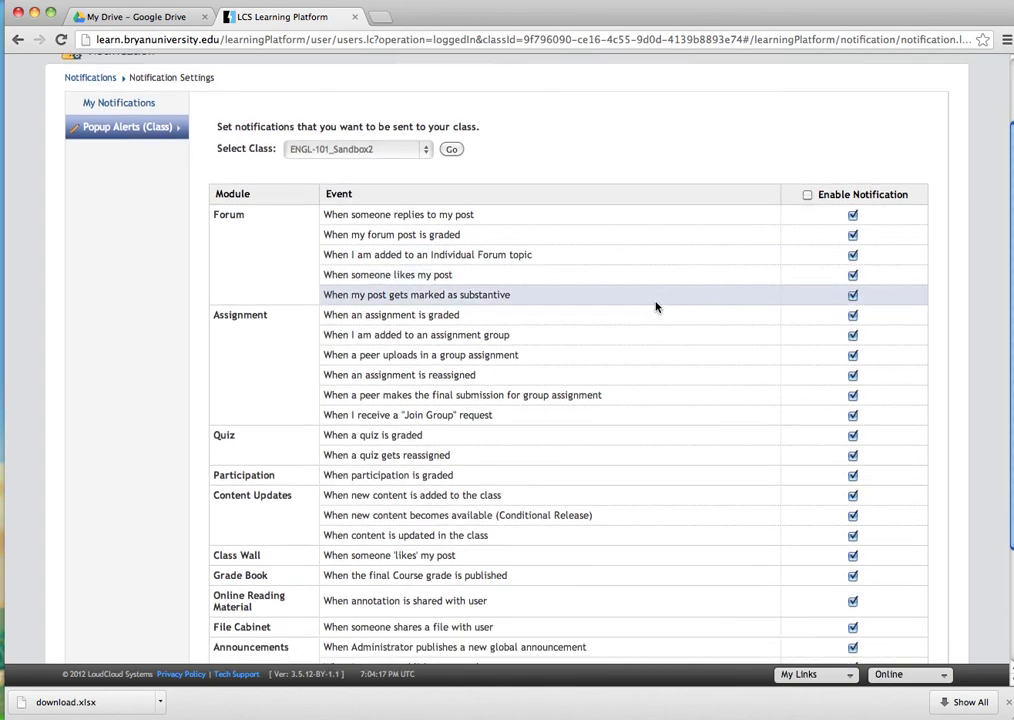
scroll(656, 307, "down", 1)
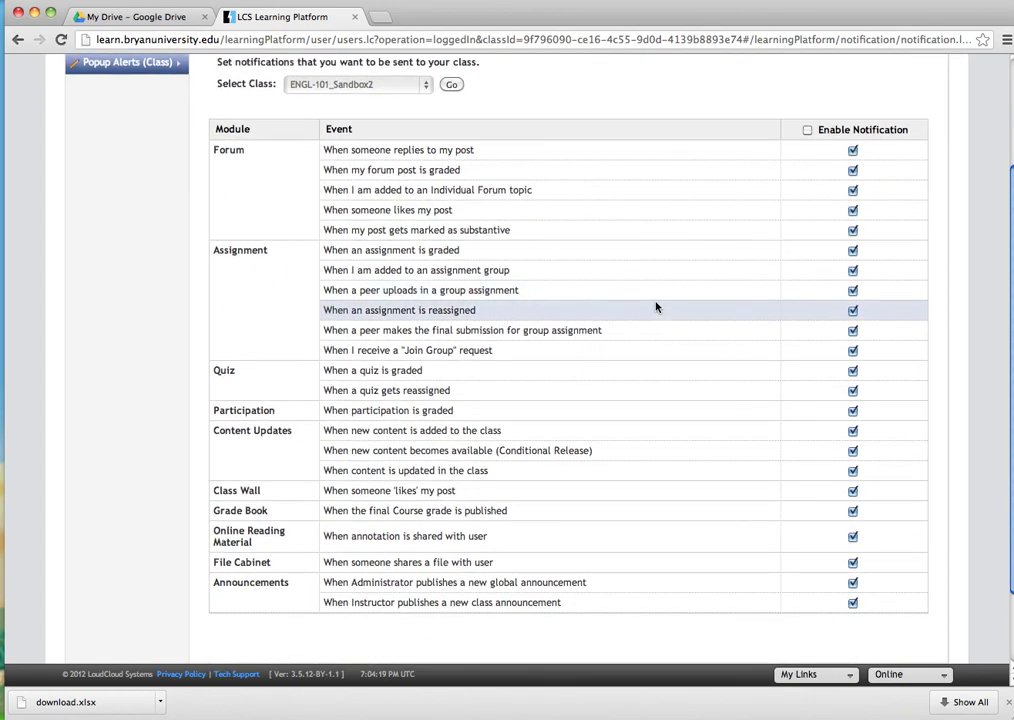
scroll(656, 307, "up", 3)
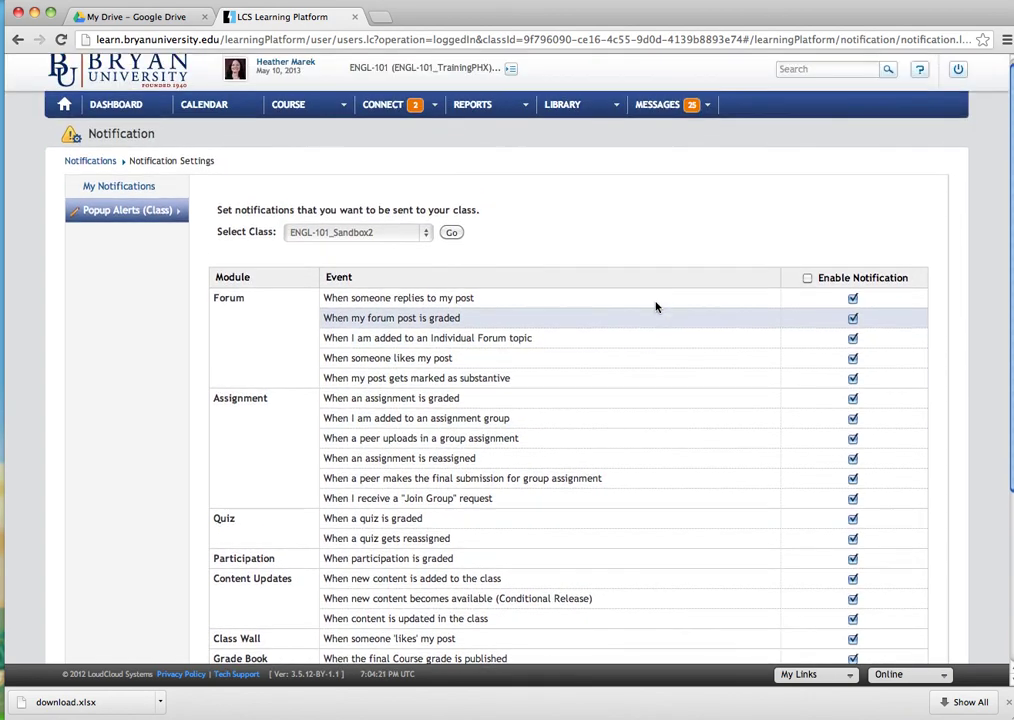
scroll(656, 305, "up", 1)
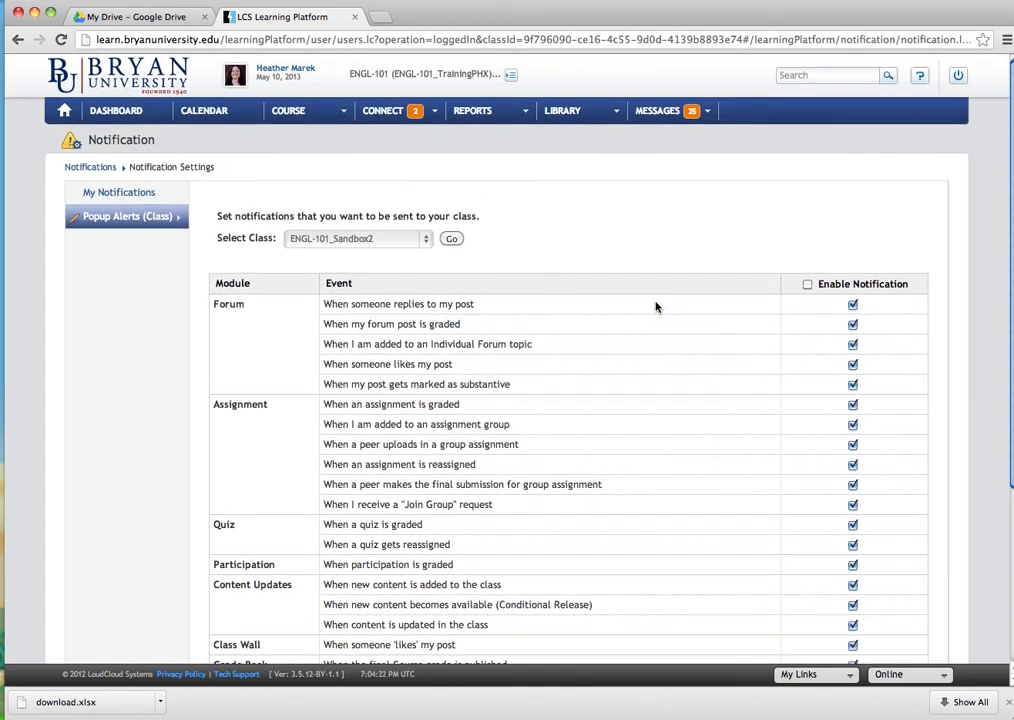
Return to the personal notification settings and review the contact details and the email, SMS and popup choices for each module.
left_click(110, 196)
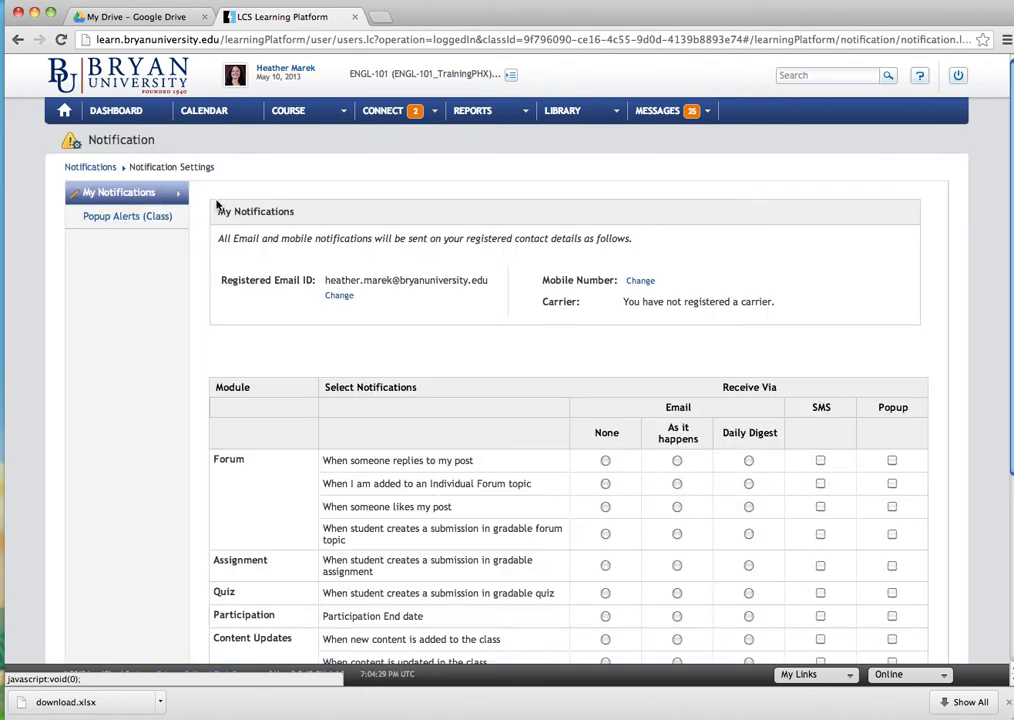
scroll(525, 240, "down", 2)
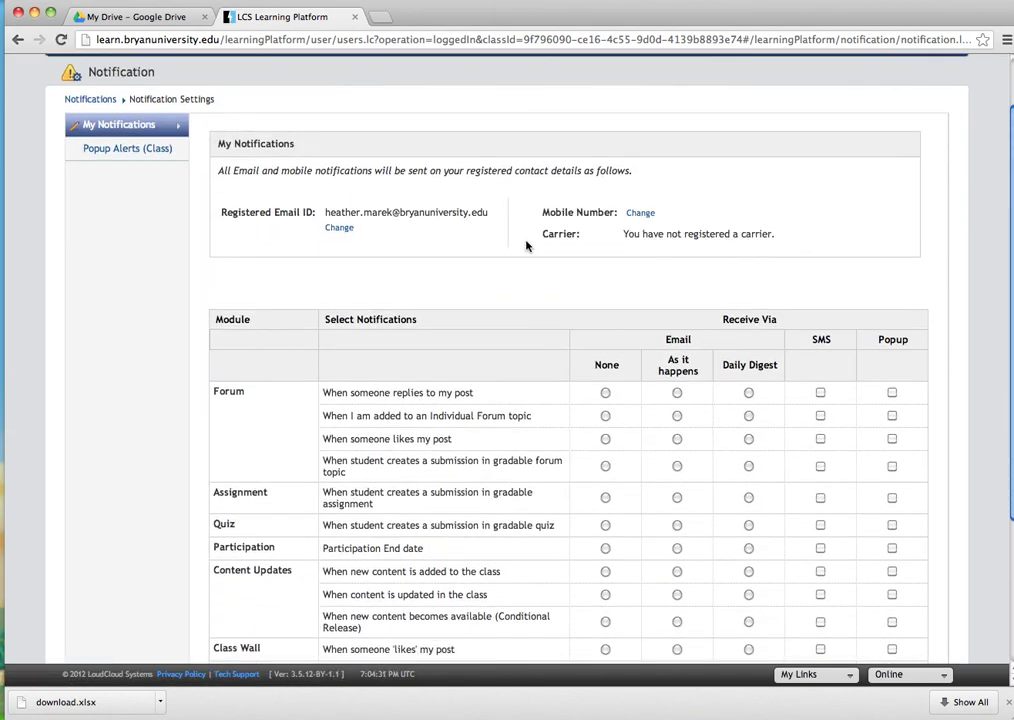
scroll(431, 245, "up", 1)
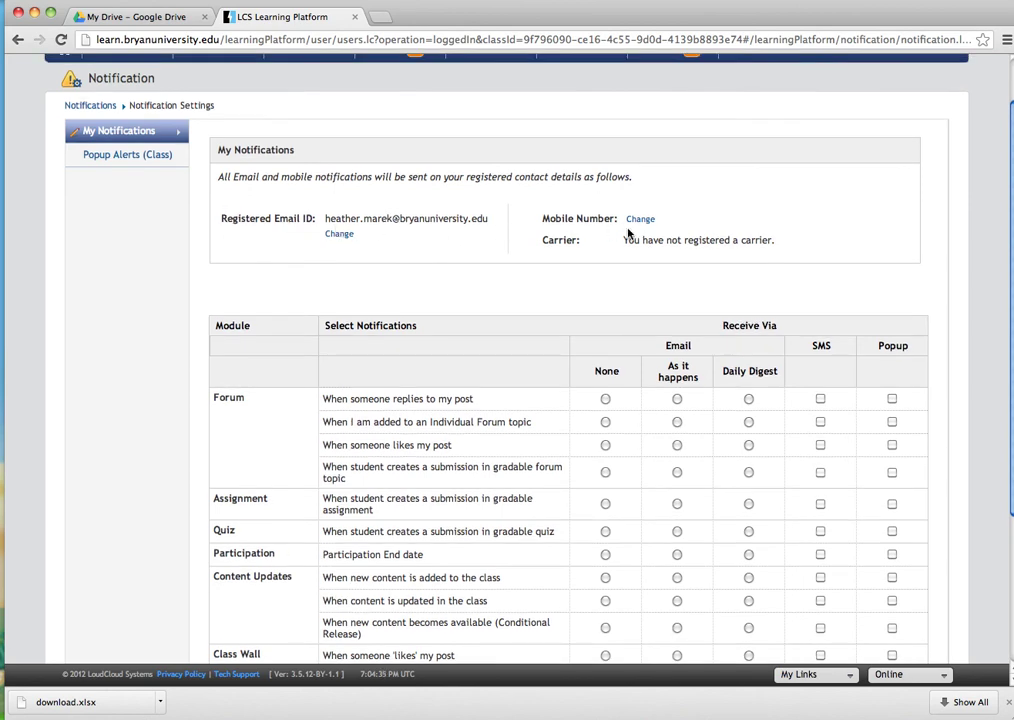
scroll(557, 290, "down", 1)
scroll(557, 290, "down", 2)
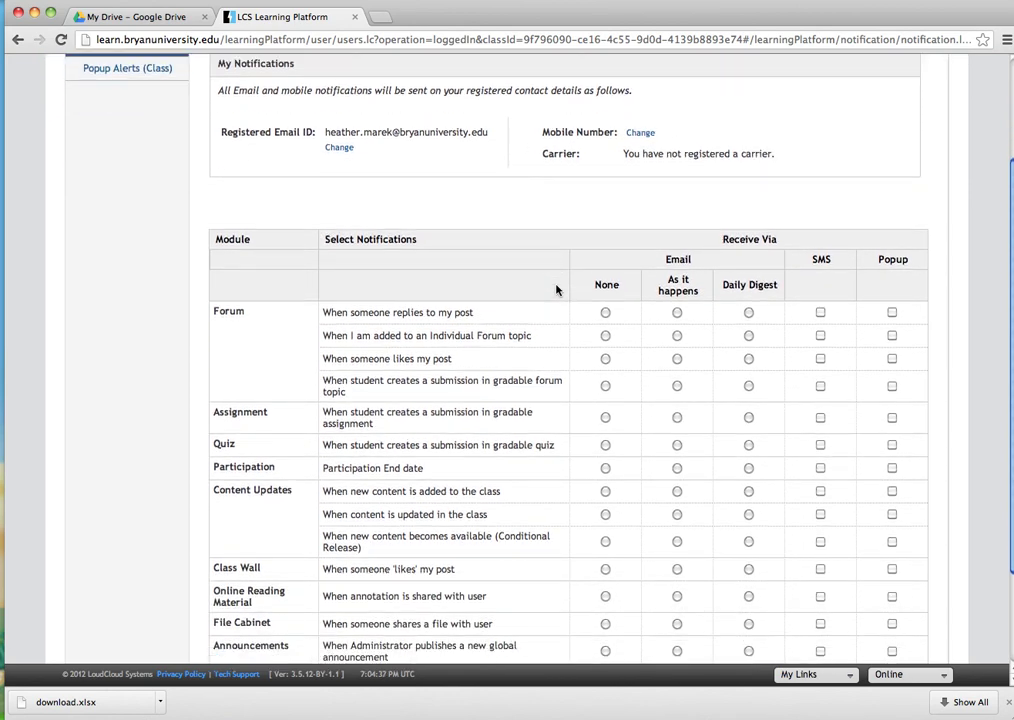
scroll(557, 290, "down", 3)
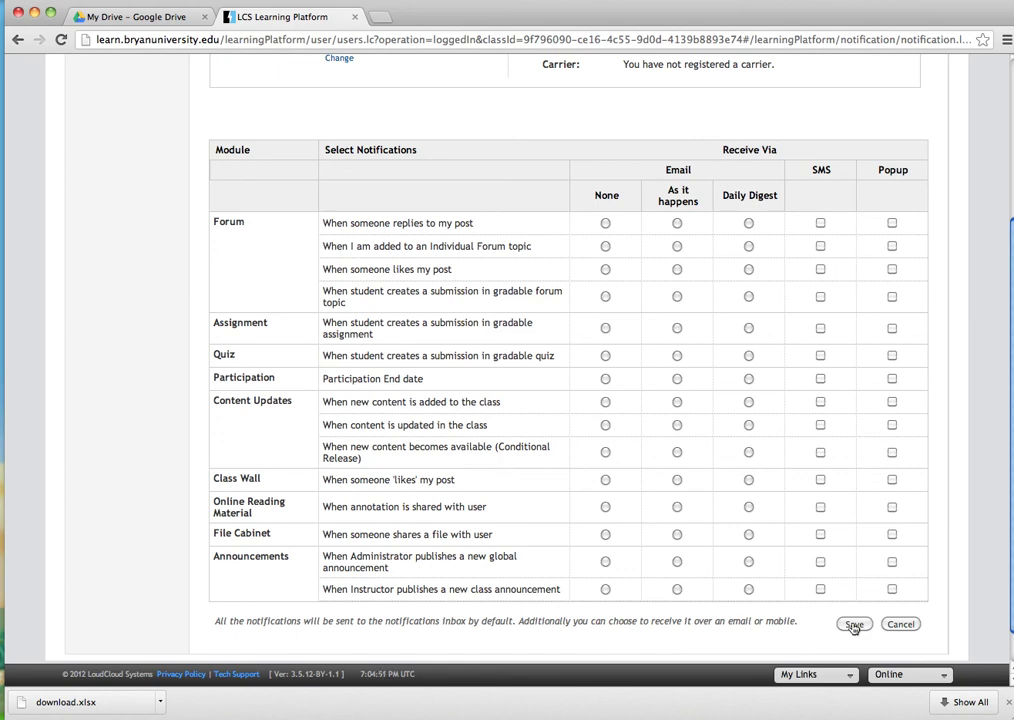
scroll(570, 334, "up", 2)
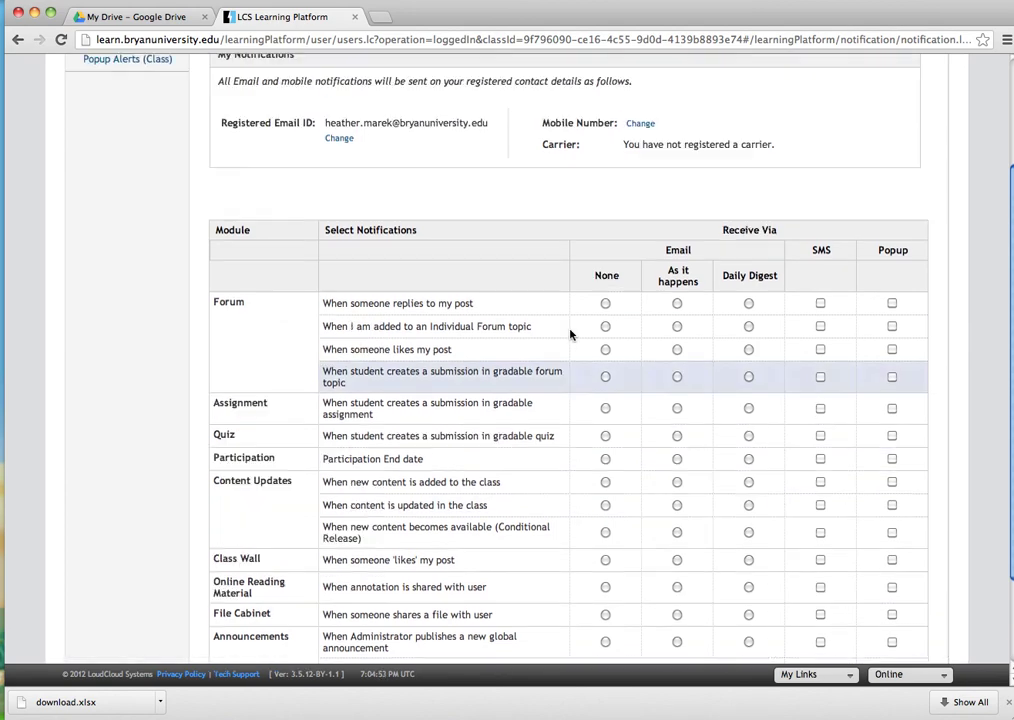
scroll(570, 334, "up", 4)
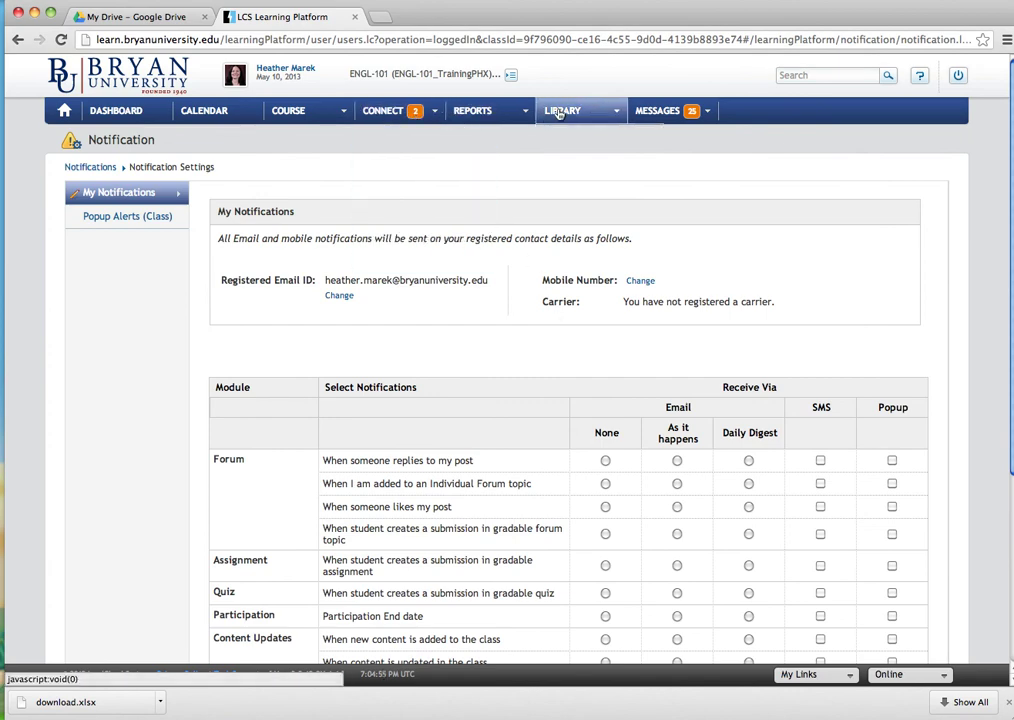
Open the list of class announcements from the messages area.
left_click(657, 111)
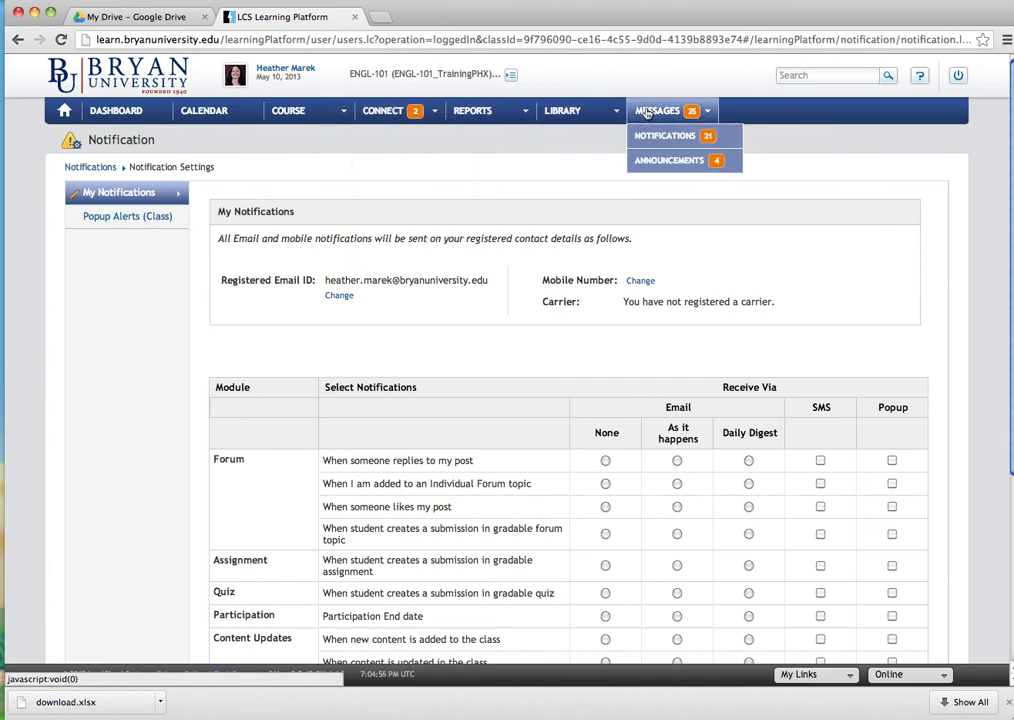
left_click(665, 160)
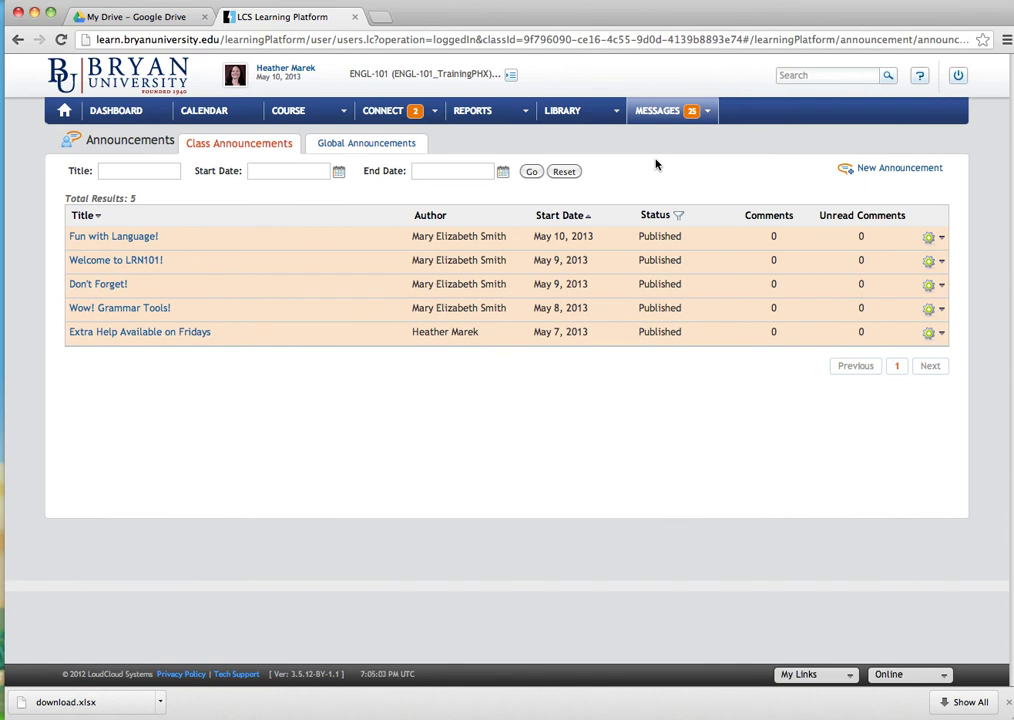
left_click(657, 111)
Examine the management options of the "Fun with Language!" announcement, starting its deactivation and cancelling it.
left_click(938, 238)
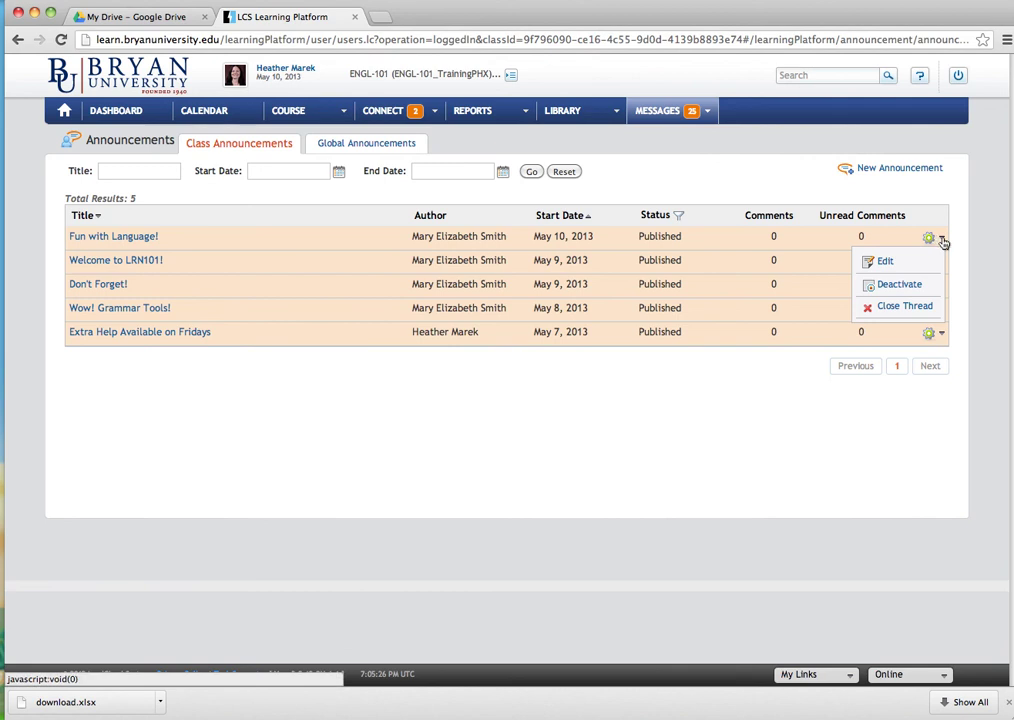
left_click(903, 287)
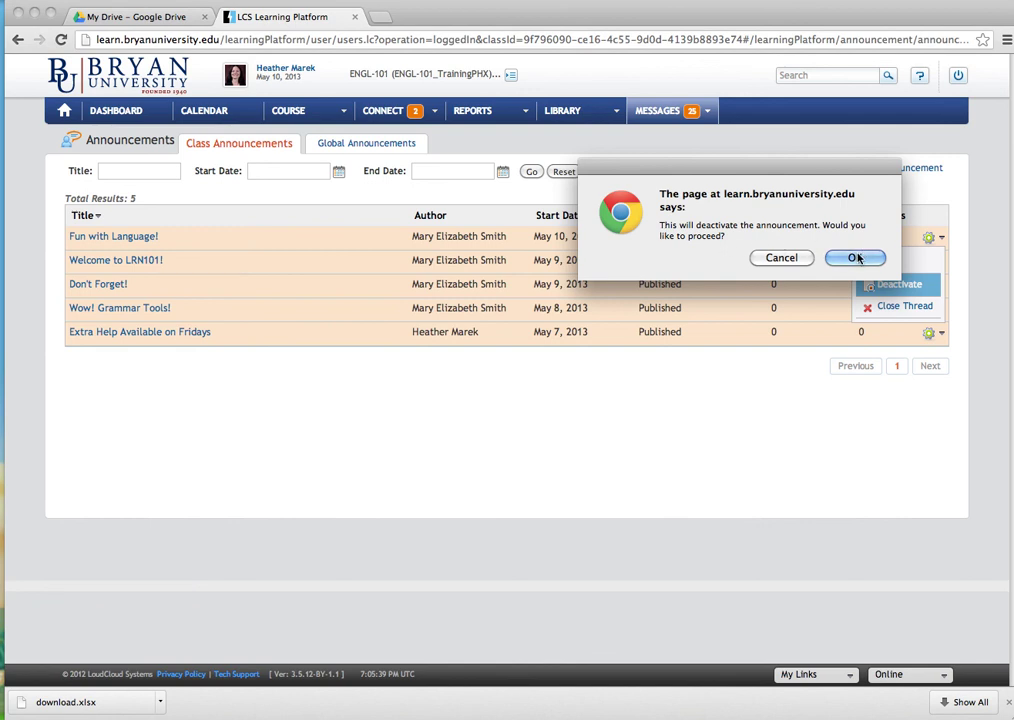
left_click(785, 258)
left_click(940, 238)
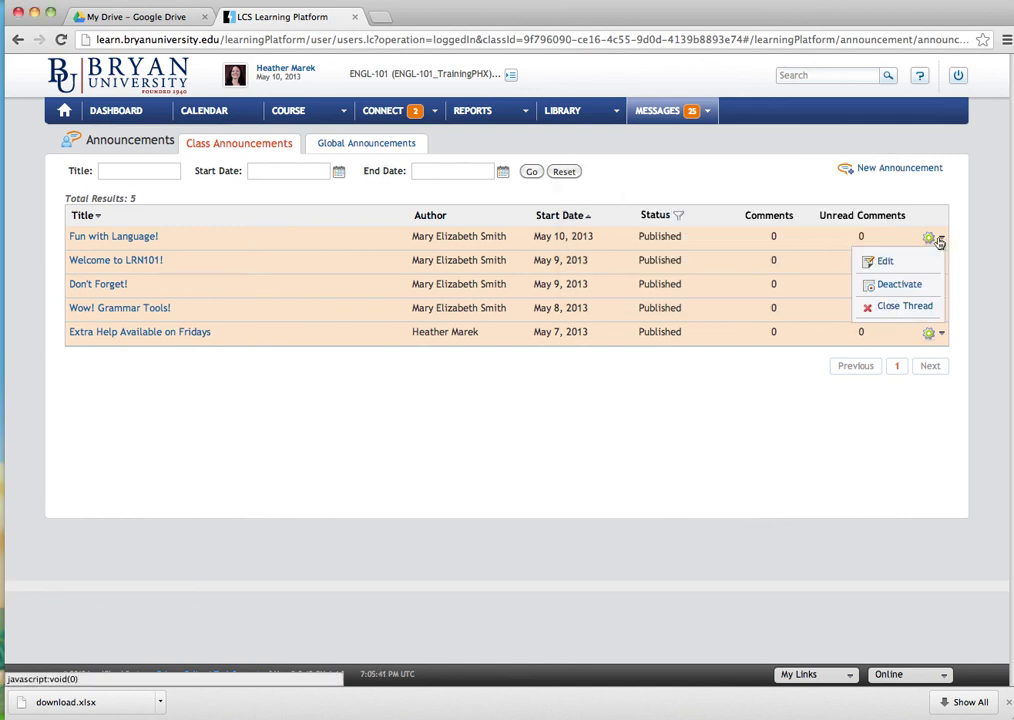
left_click(940, 238)
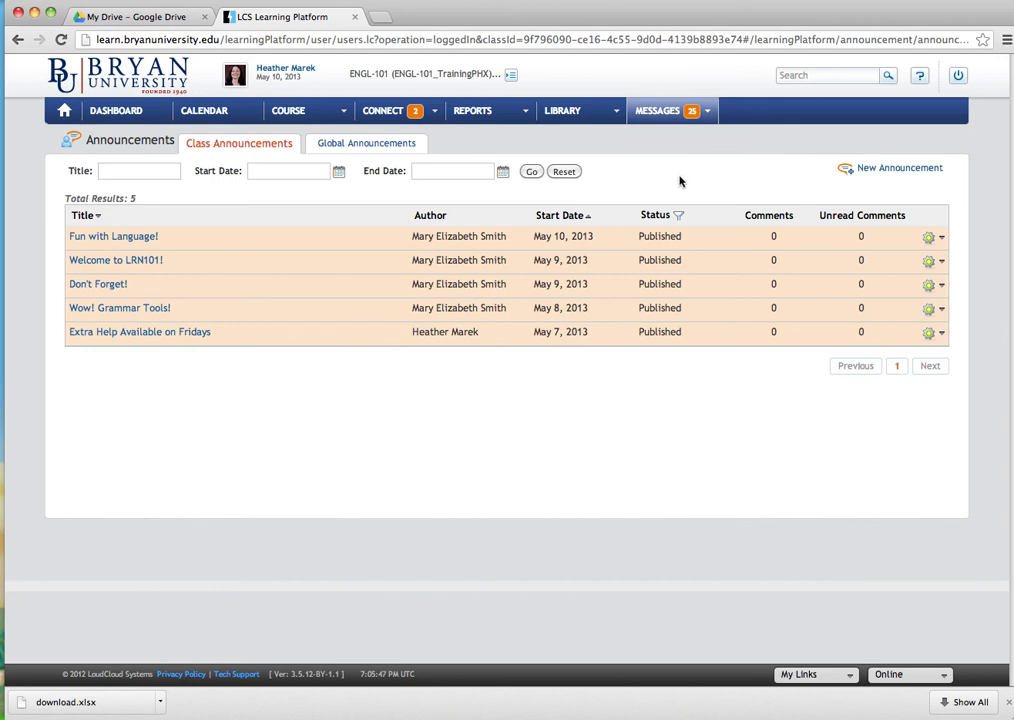
Open a blank new announcement, review its fields and permissible attachment file types, and return to the announcements list.
left_click(899, 170)
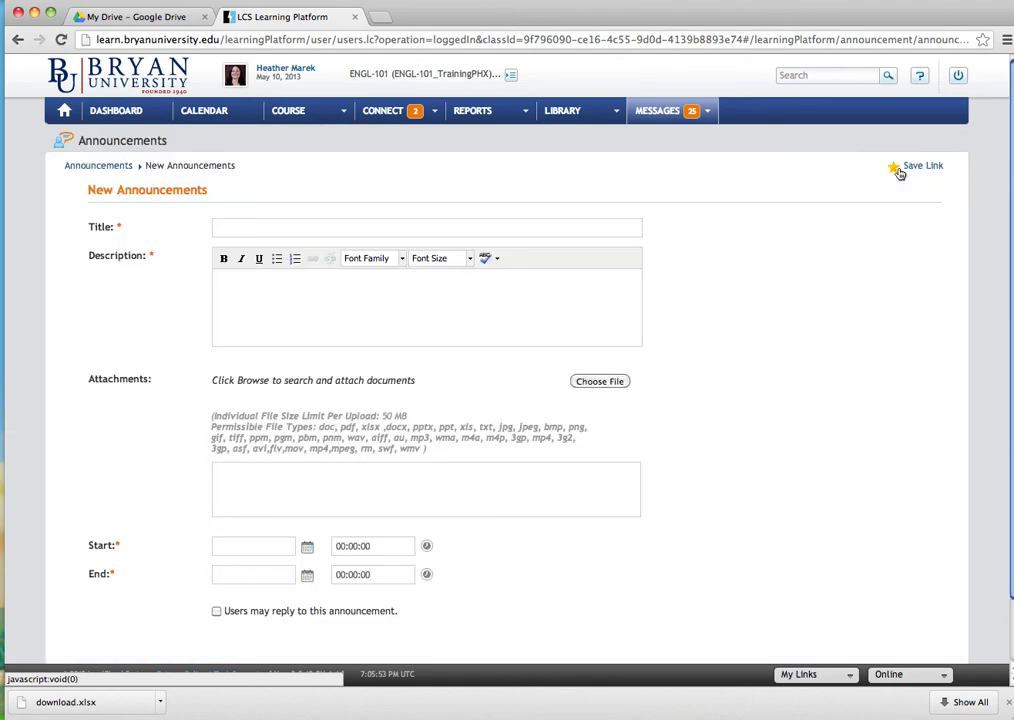
left_click(333, 225)
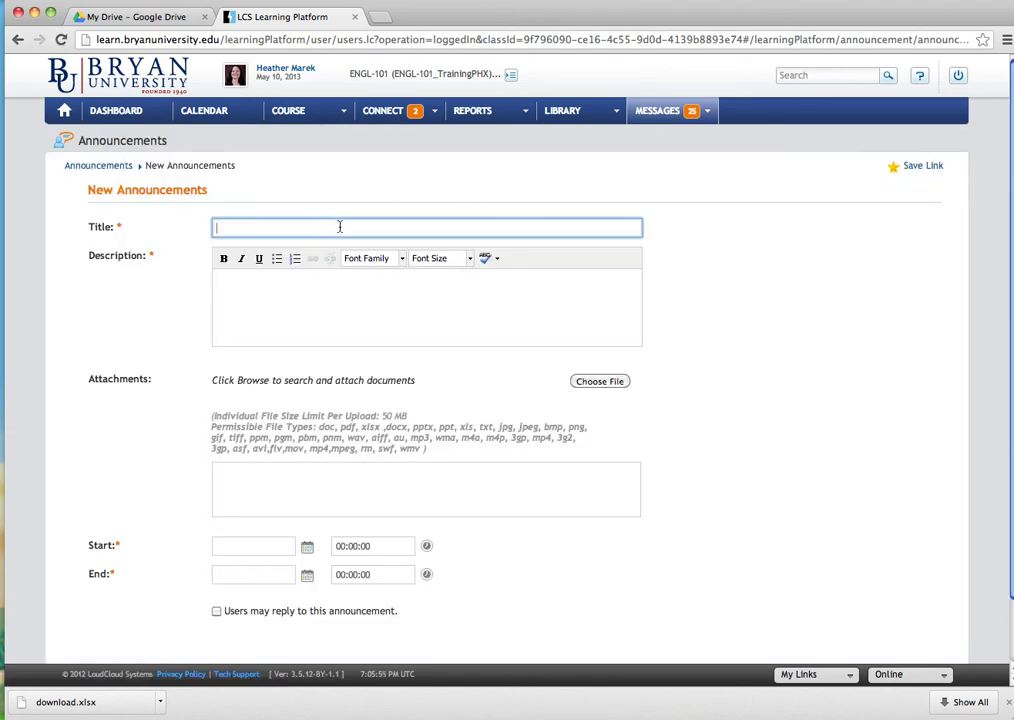
scroll(340, 224, "down", 2)
left_click(340, 221)
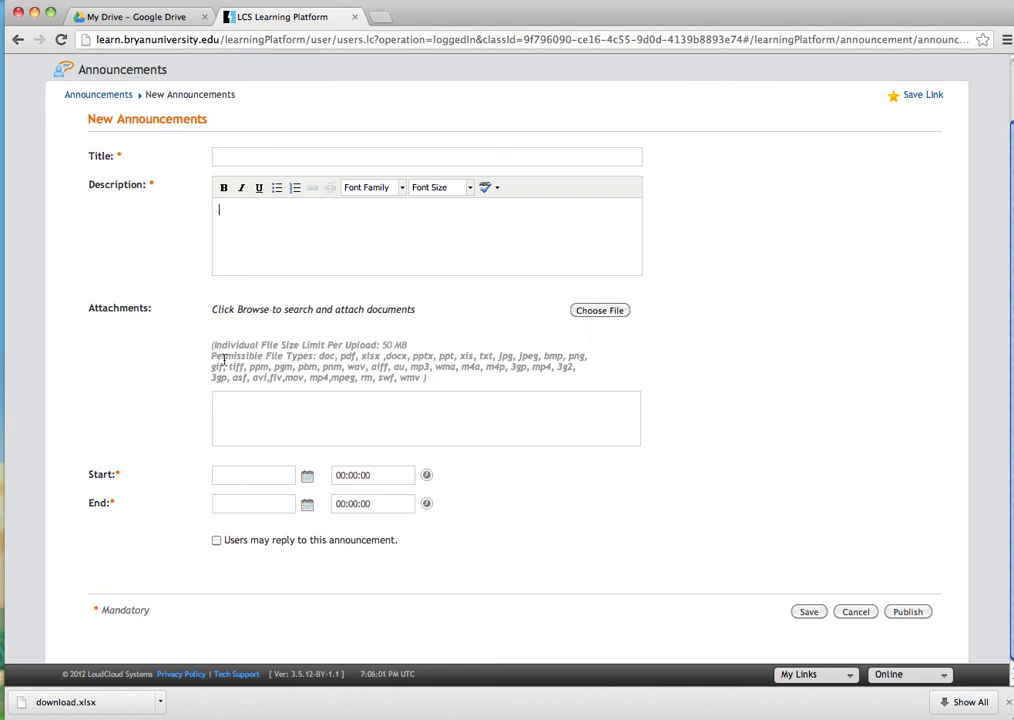
left_click_drag(318, 356, 427, 376)
left_click(449, 377)
left_click(106, 95)
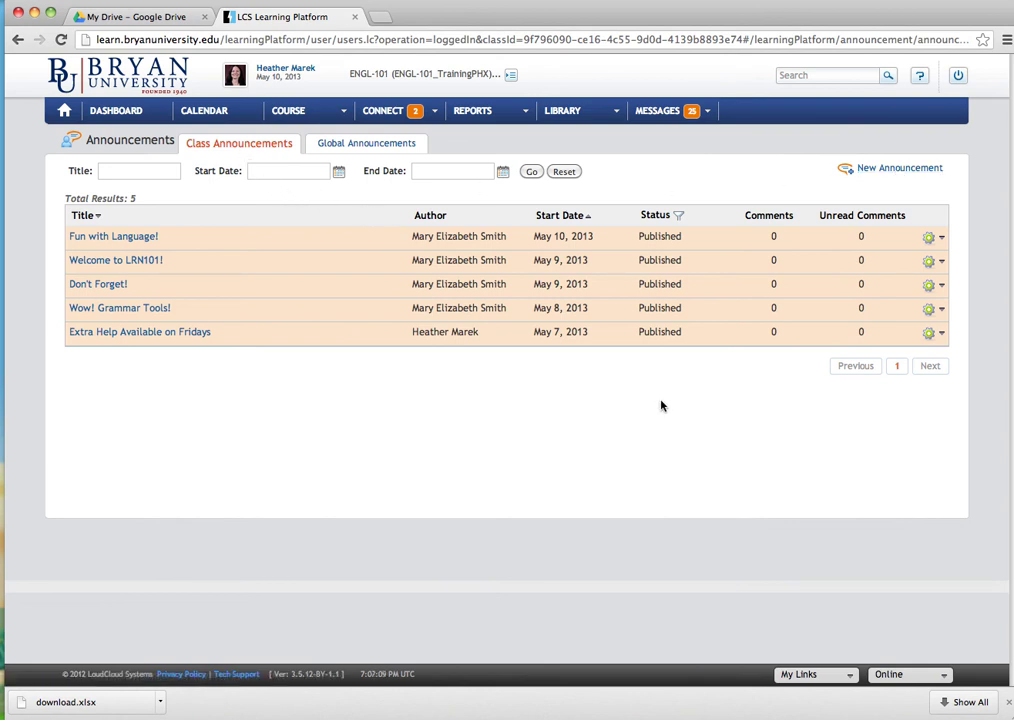
Return to the class dashboard.
mouse_move(665, 112)
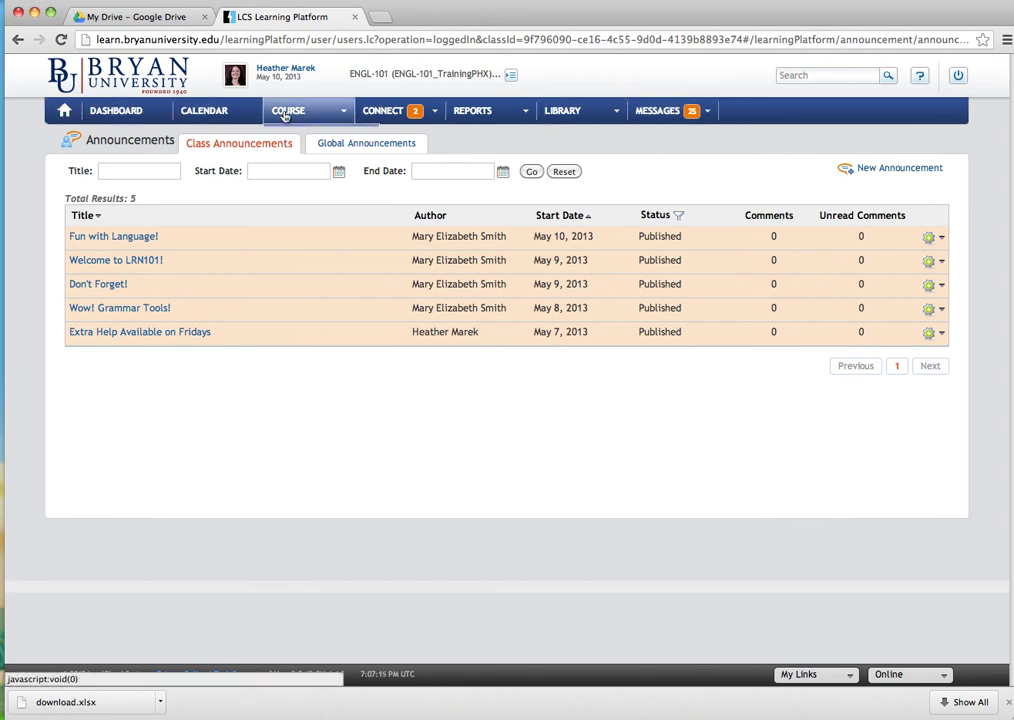
mouse_move(512, 120)
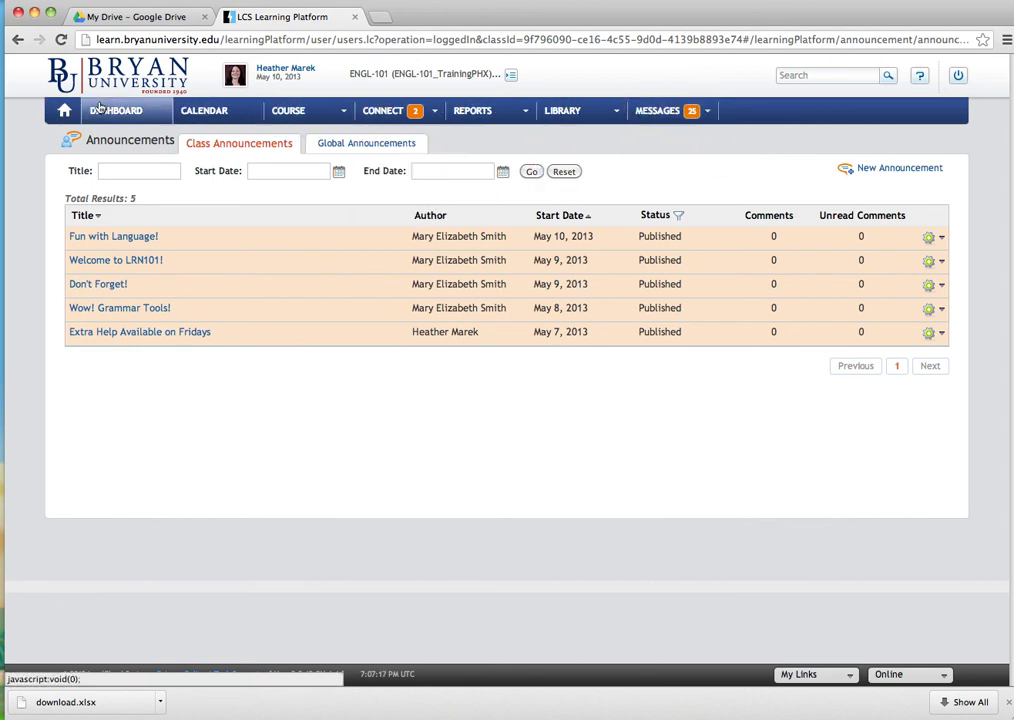
left_click(100, 111)
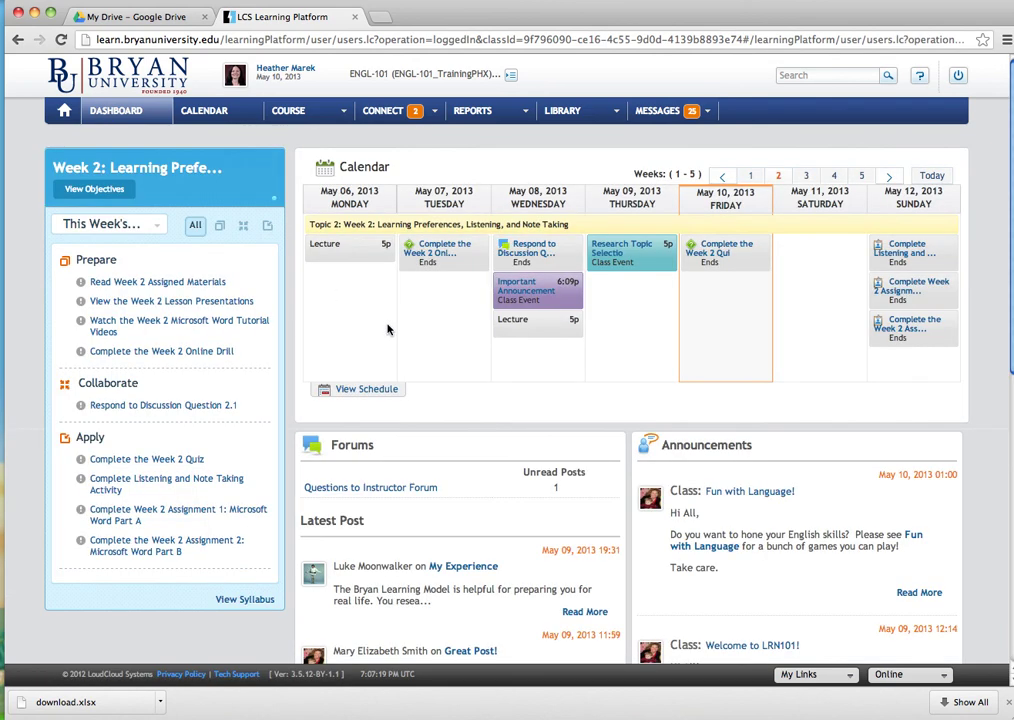